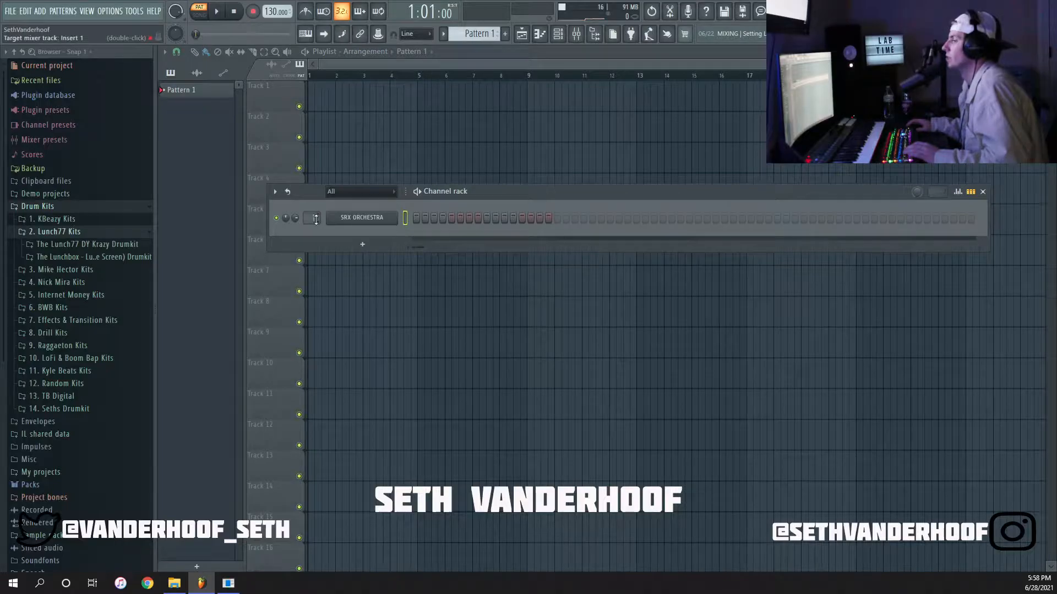
Open the SRX ORCHESTRA instrument, look up the StacctoSectn patch in the PR-A patch list, and close the instrument.
click(350, 222)
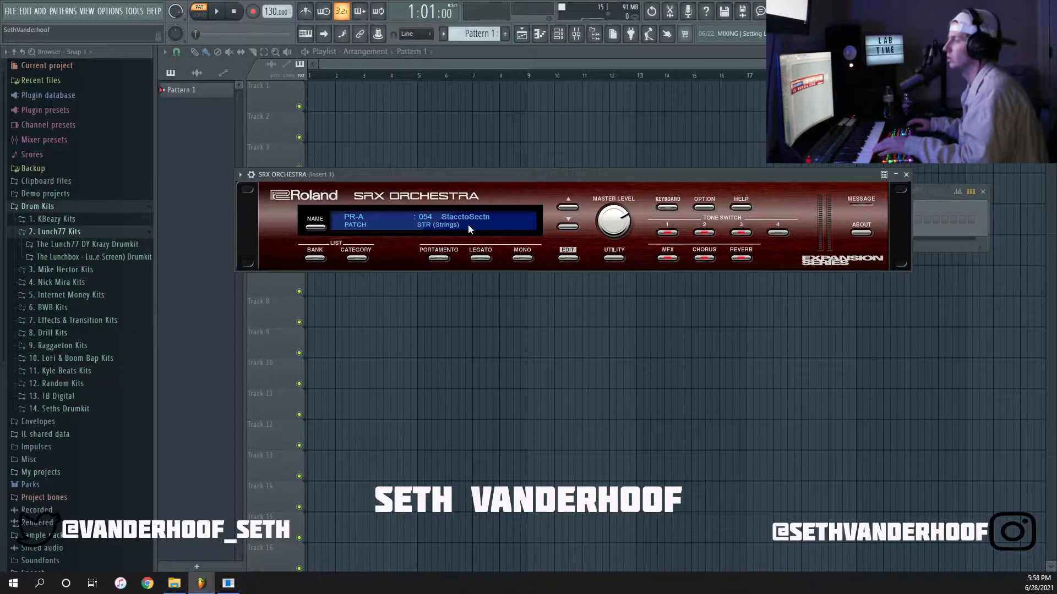
click(388, 218)
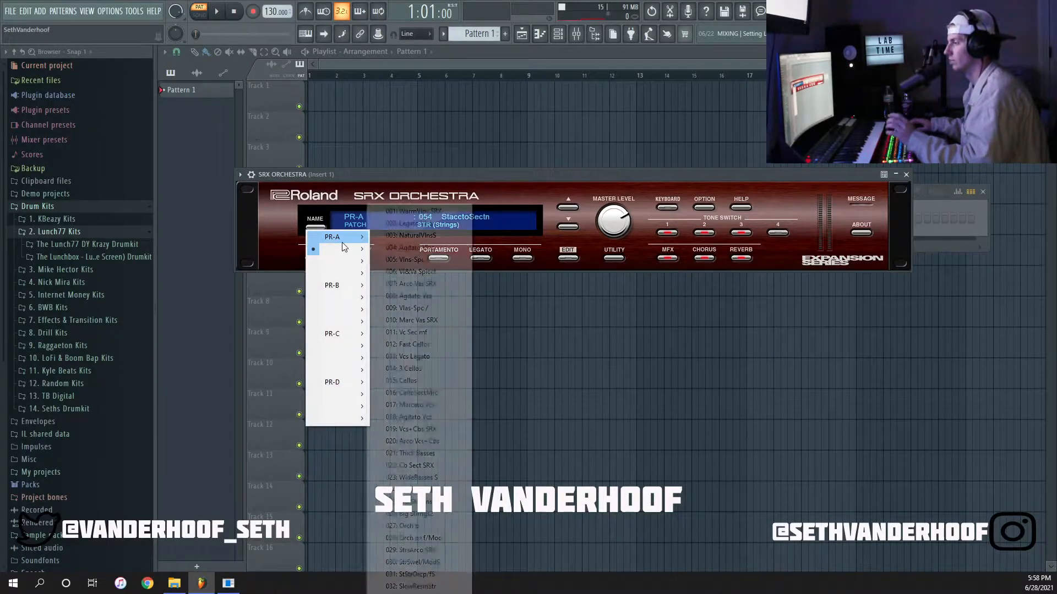
mouse_move(347, 251)
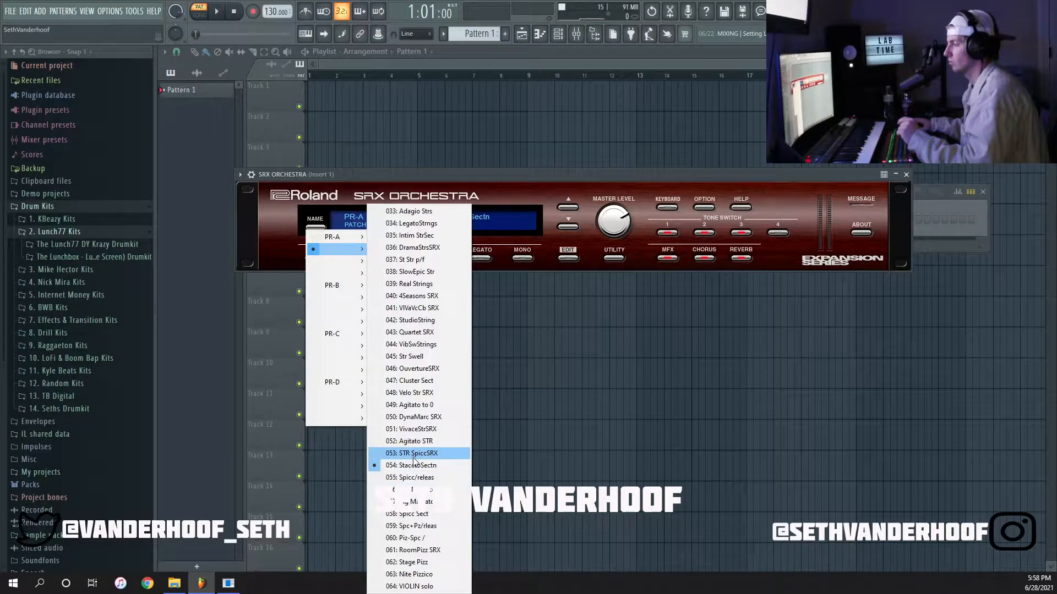
click(906, 174)
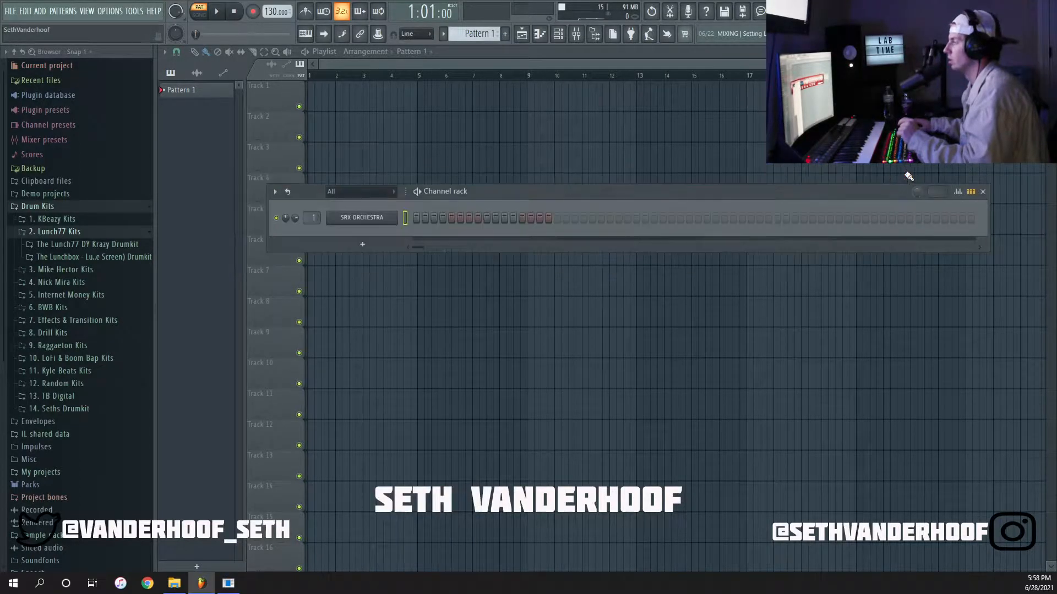
Open the SRX ORCHESTRA channel in the piano roll and set the scale highlighting root note to F#.
right_click(380, 217)
click(413, 217)
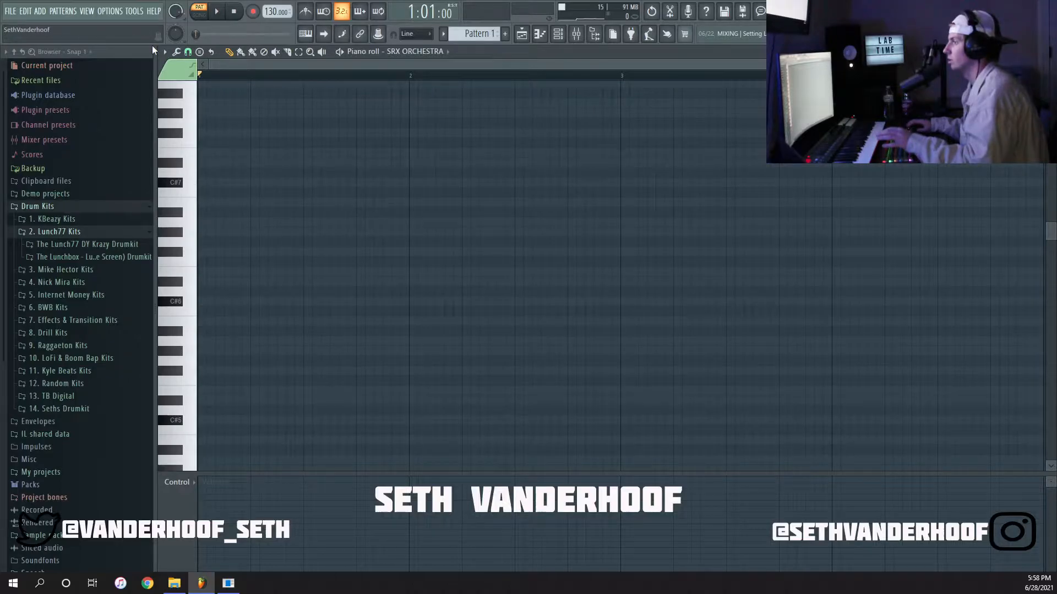
click(164, 52)
mouse_move(184, 133)
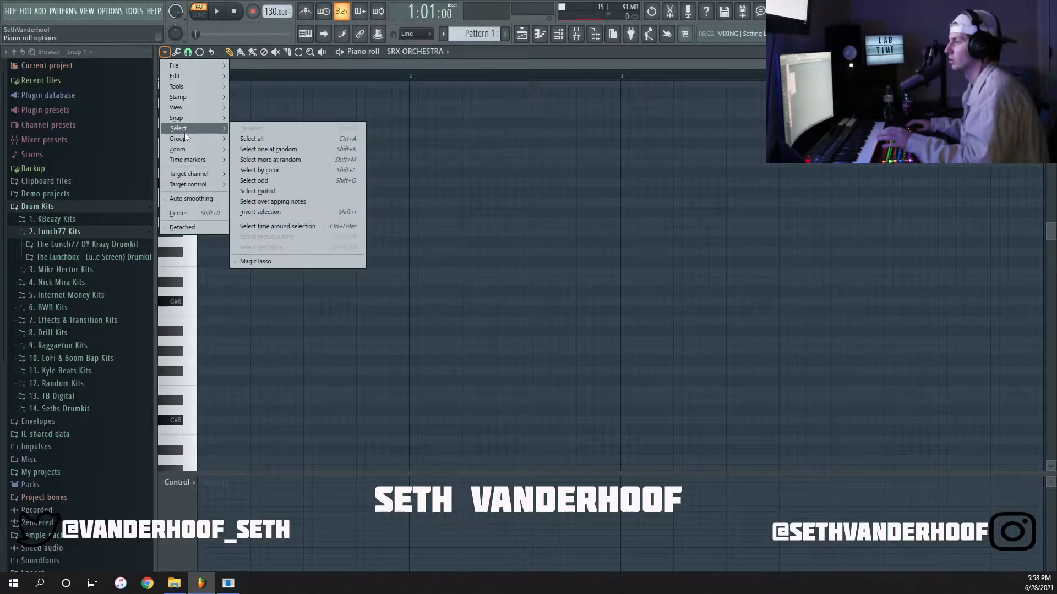
mouse_move(197, 107)
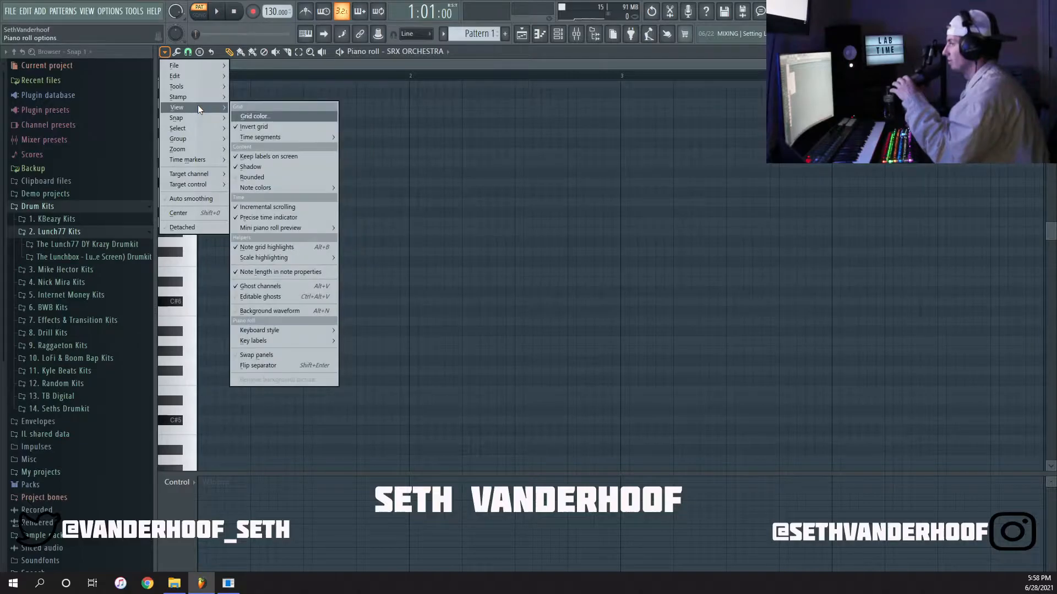
mouse_move(305, 257)
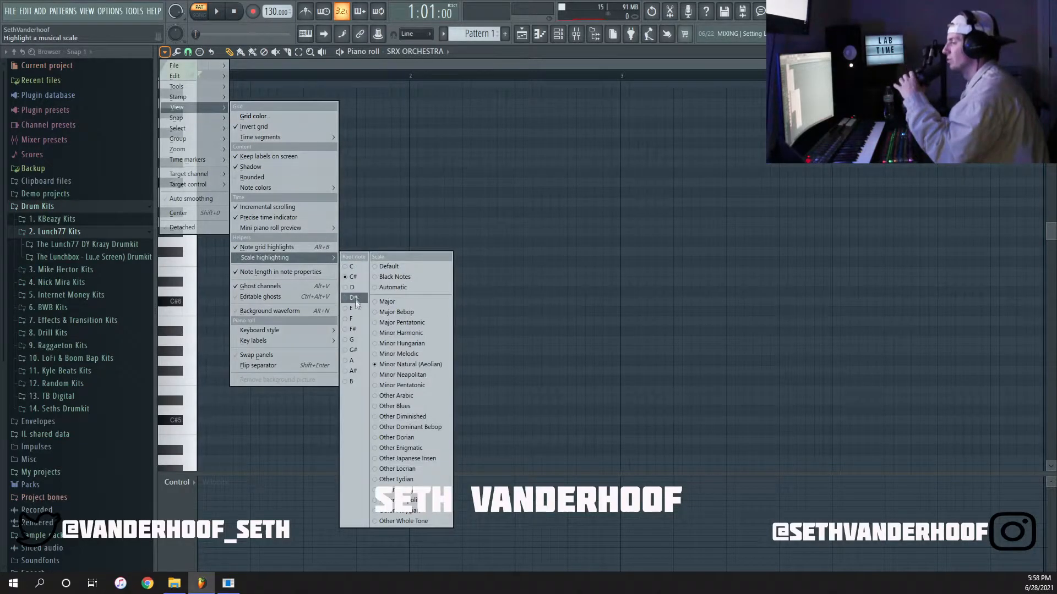
click(353, 332)
Draw half-bar melody notes A6, G#6, A6 and F#6 across bars 1 and 2.
click(199, 232)
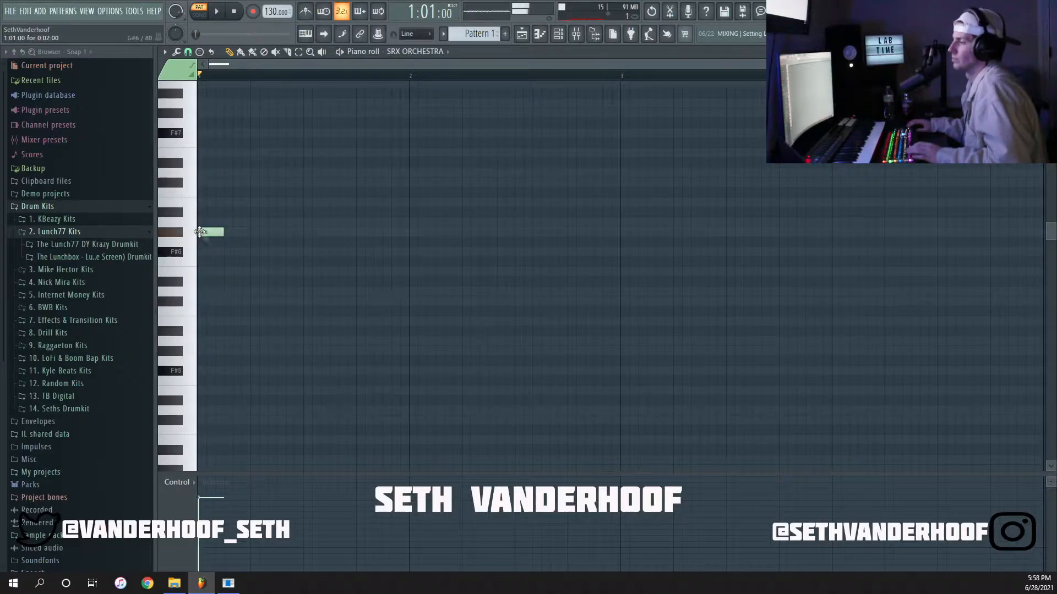
mouse_move(223, 232)
mouse_down()
mouse_move(267, 232)
mouse_move(232, 221)
mouse_up()
key(space)
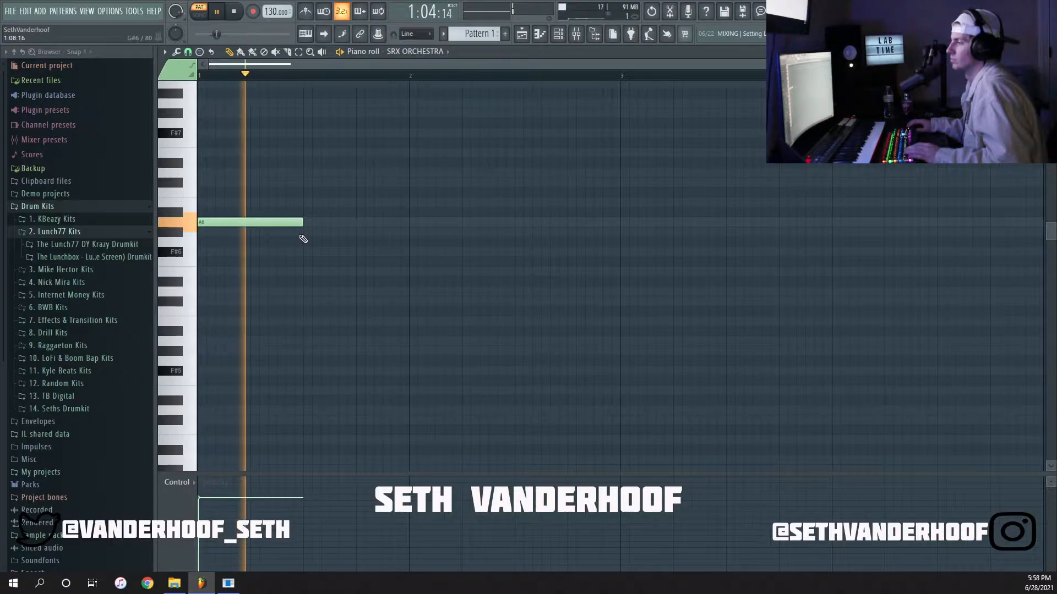
click(306, 231)
key(space)
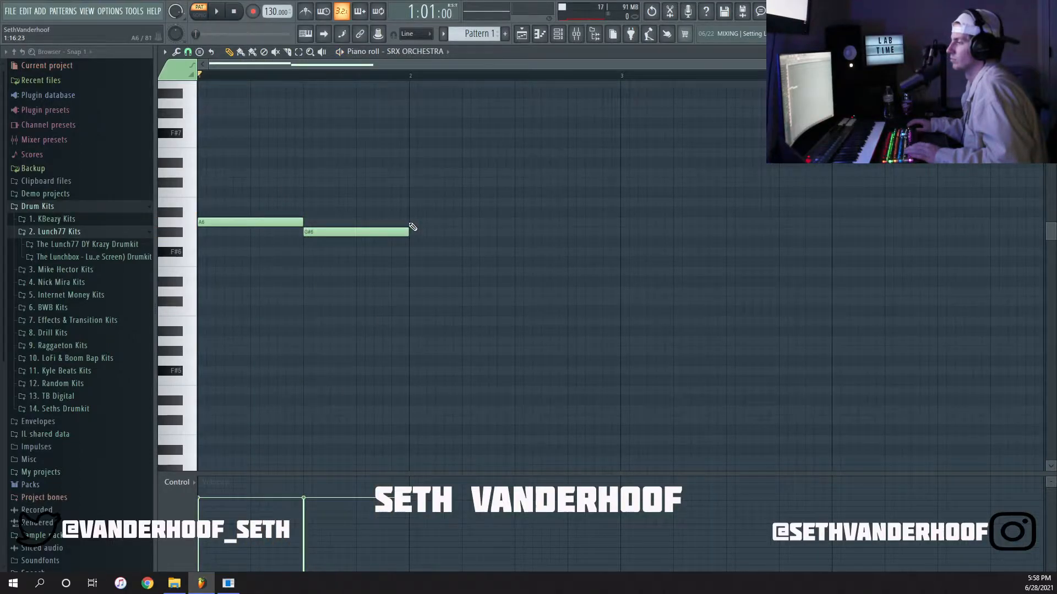
key(space)
click(518, 252)
scroll(496, 291, down, 2)
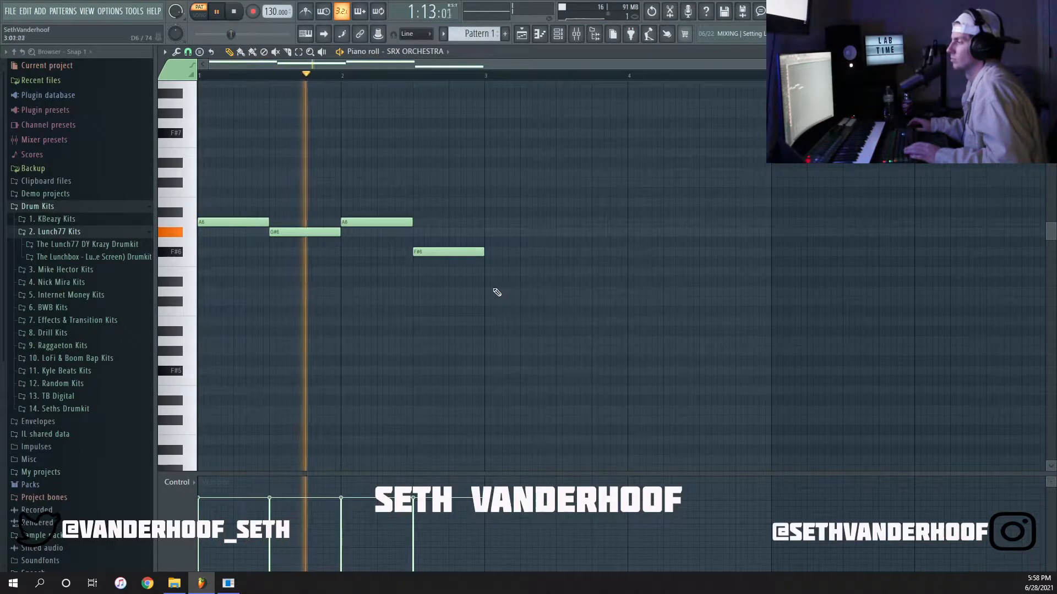
Repeat the four-note melody phrase in bars 3 and 4.
drag(511, 273, 491, 223)
key(space)
Shorten all melody notes to a quarter bar and lower the last note to E6.
key(space)
key(ctrl+a)
drag(357, 223, 376, 222)
ctrl+click(410, 172)
key(space)
drag(719, 252, 718, 271)
Draw one-bar notes A5, F#5, A5 and C#5 beneath the melody in bars 1 to 4.
key(space)
scroll(257, 302, down, 2)
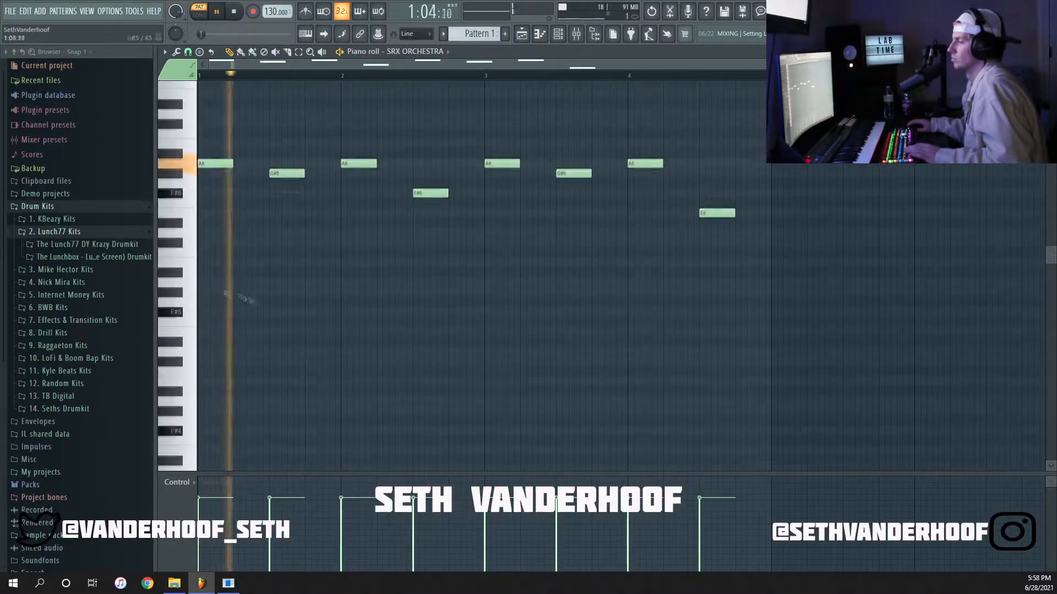
key(space)
click(199, 310)
key(space)
click(350, 292)
key(space)
drag(354, 293, 354, 311)
key(space)
click(487, 282)
click(630, 360)
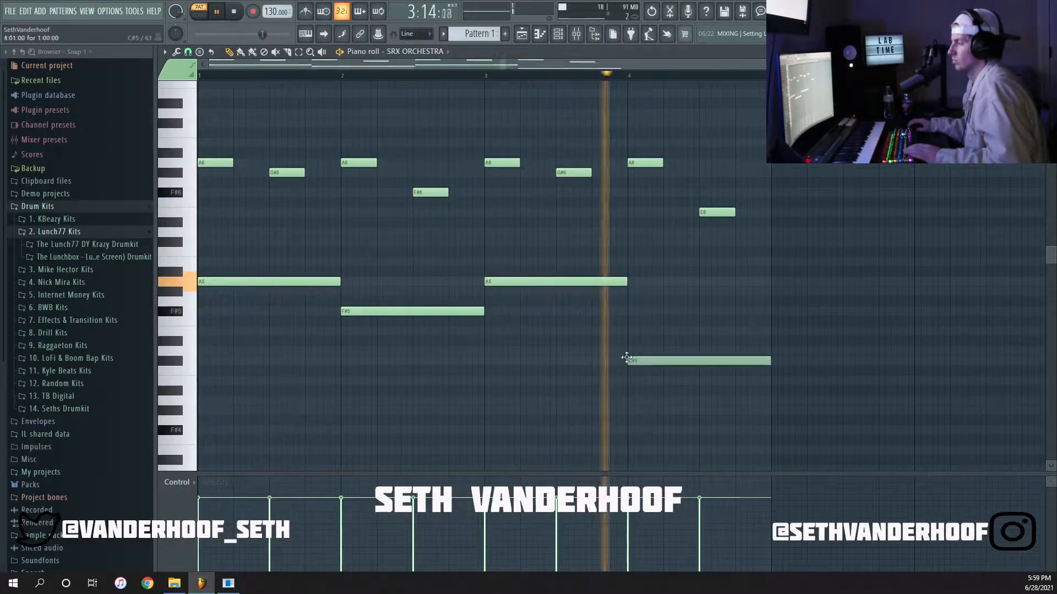
Select the four one-bar notes, lower them an octave and cut them from the melody channel.
ctrl+drag(666, 379, 298, 269)
key(ctrl+Down)
scroll(299, 270, down, 3)
key(space)
key(ctrl+x)
Add a second SRX ORCHESTRA channel and load patch 014 3 Cellos from PR-A.
key(Return)
key(F12)
key(F5)
key(F6)
click(362, 243)
click(458, 196)
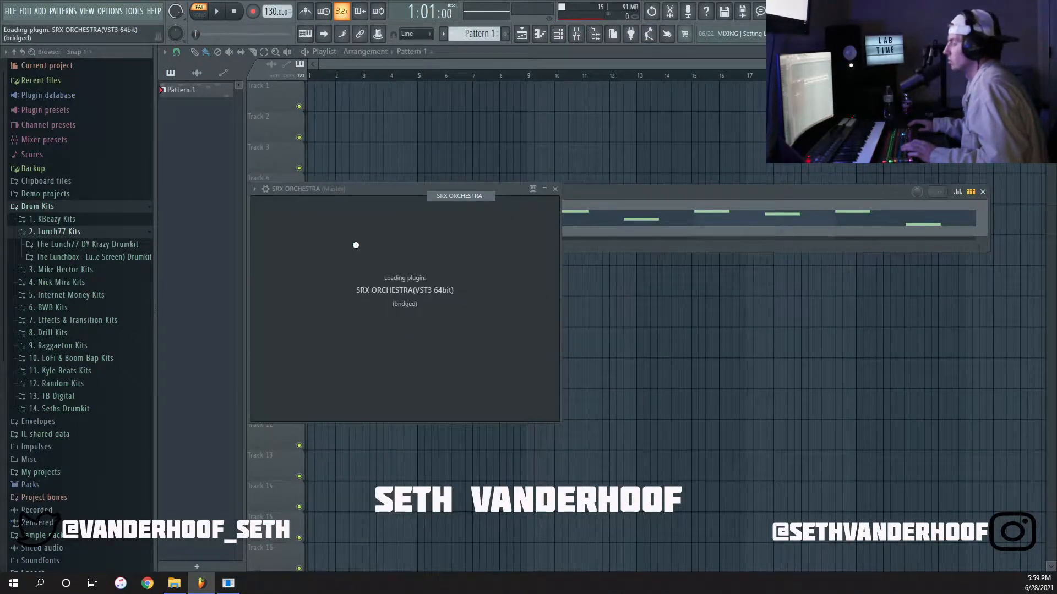
click(440, 231)
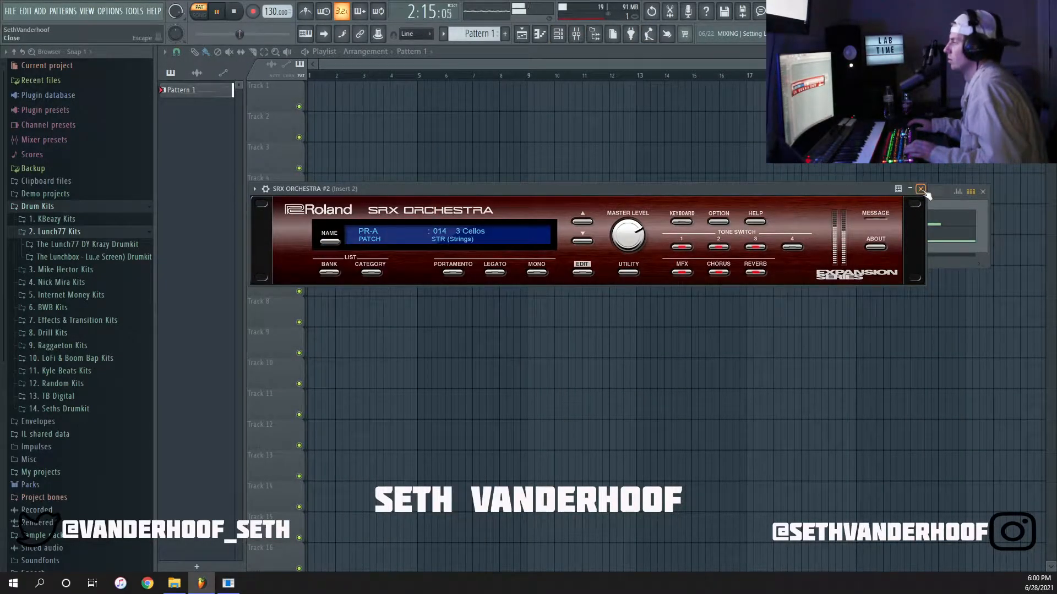
click(923, 190)
Paste the cut notes into SRX ORCHESTRA #2's piano roll as one-bar notes A4, F#4, A4 and C#4.
right_click(399, 231)
click(411, 234)
key(space)
key(ctrl+Down)
key(space)
scroll(359, 209, down, 3)
click(481, 184)
right_click(483, 185)
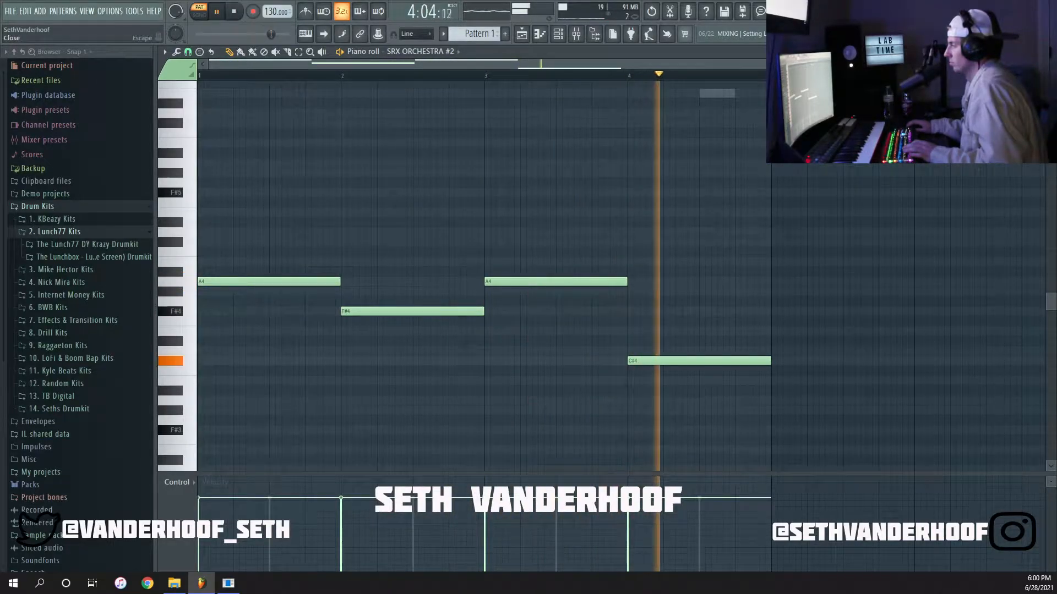
Duplicate the four-bar cello phrase into bars 5 to 8.
key(ctrl+b)
scroll(763, 257, down, 3)
key(space)
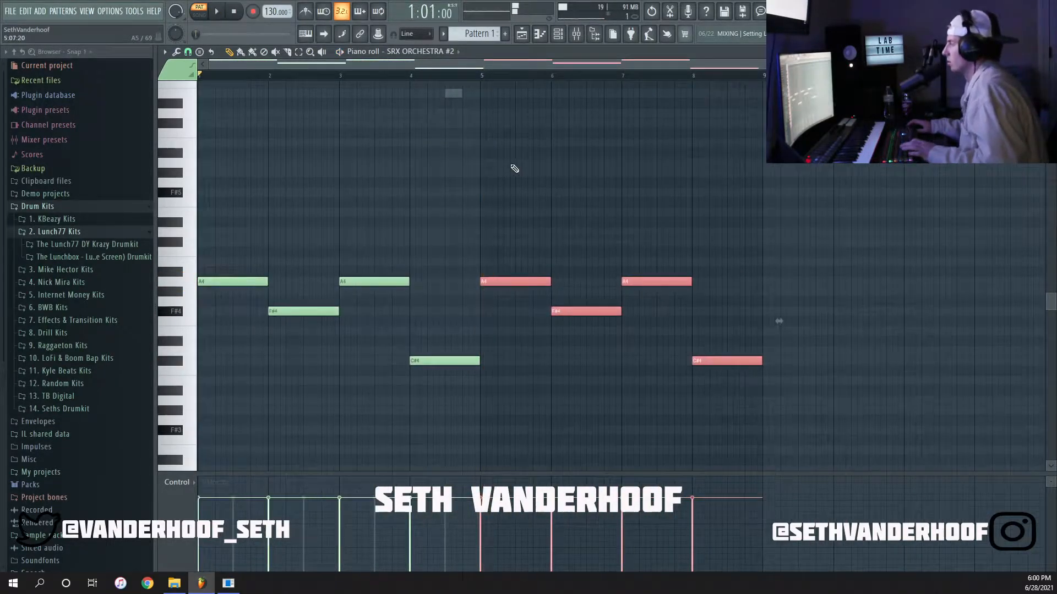
scroll(512, 166, up, 1)
Duplicate the melody notes of the first SRX ORCHESTRA channel and align the copy with the start of bar 5.
key(Up)
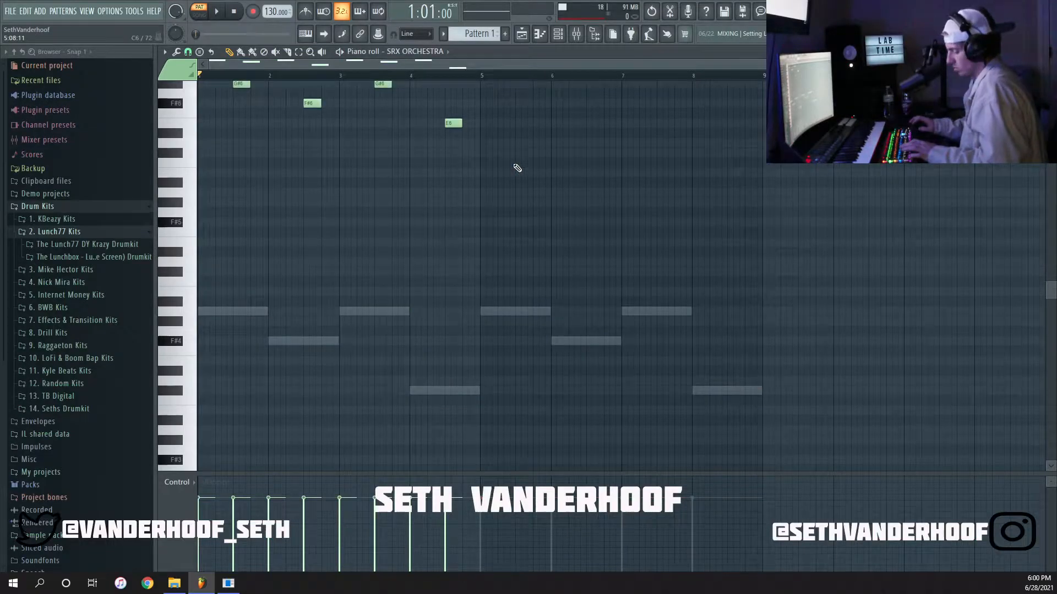
key(ctrl+b)
scroll(517, 168, up, 4)
scroll(479, 214, up, 5)
drag(414, 193, 508, 197)
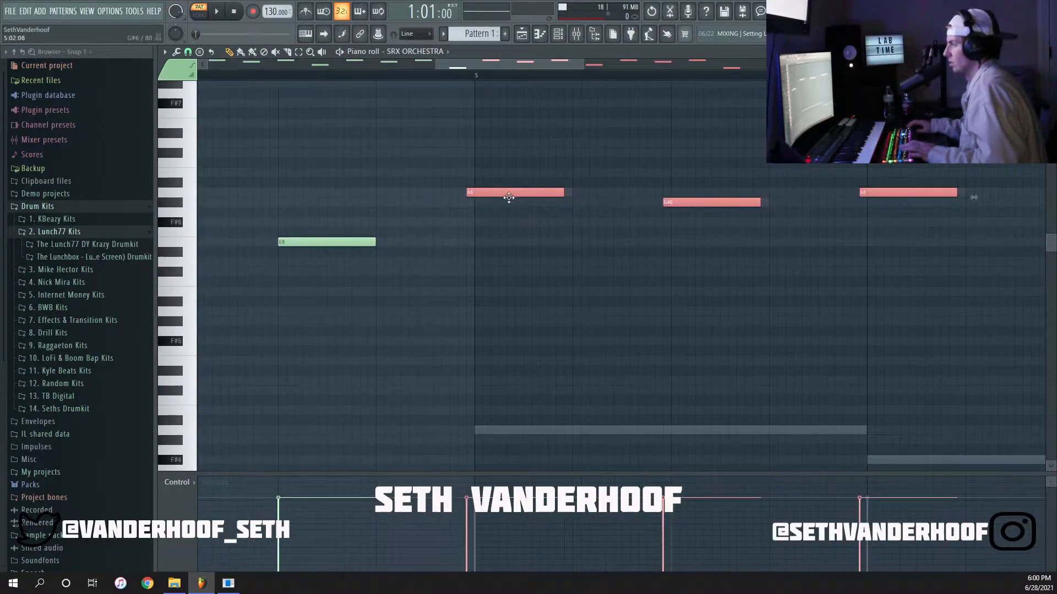
scroll(519, 203, down, 4)
key(ctrl+d)
key(space)
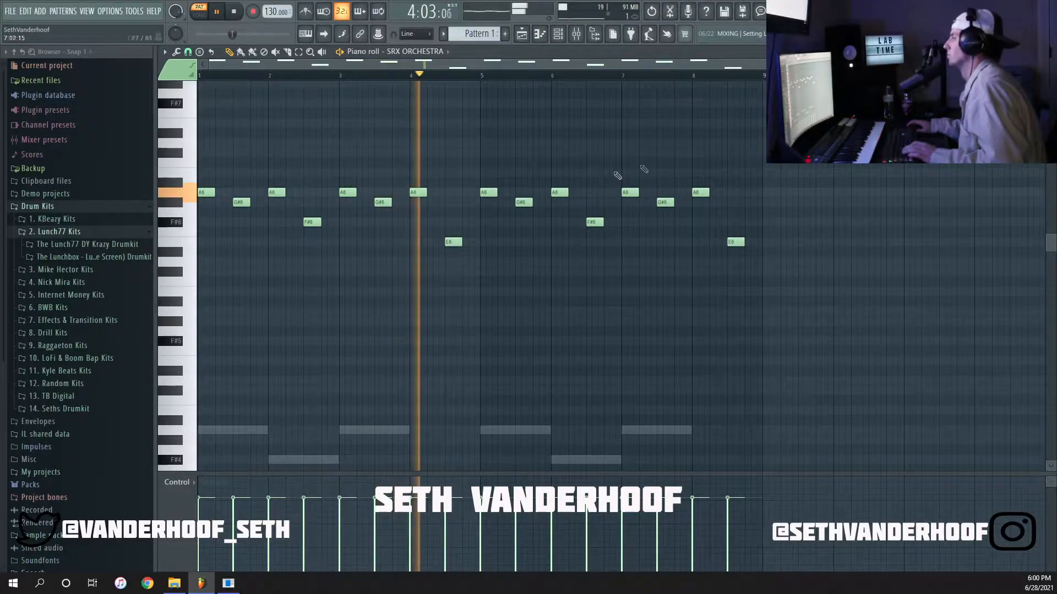
Randomize the velocity levels of the melody notes and play the pattern back.
key(alt+r)
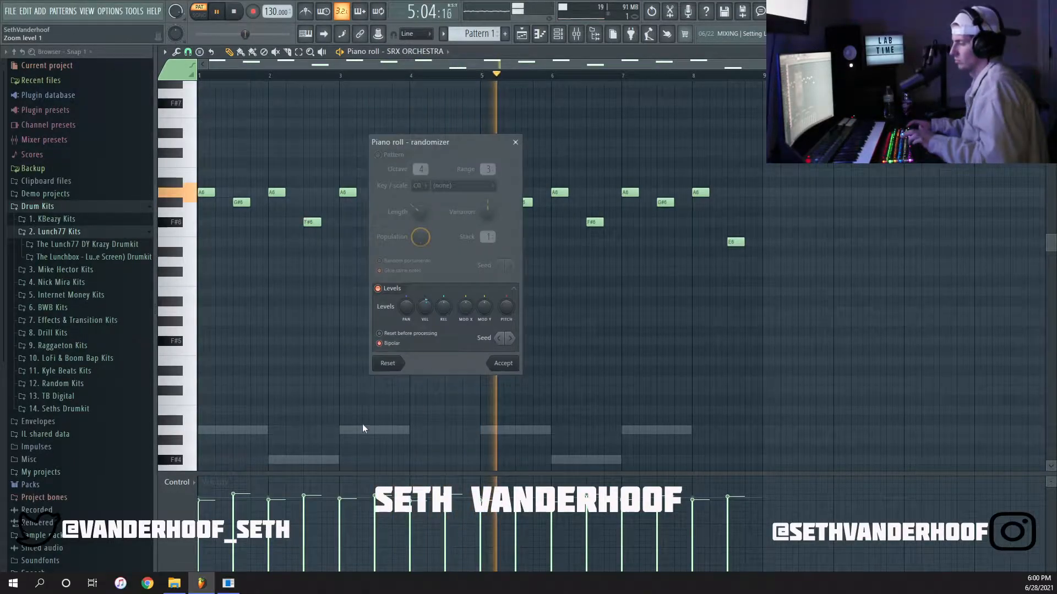
click(513, 365)
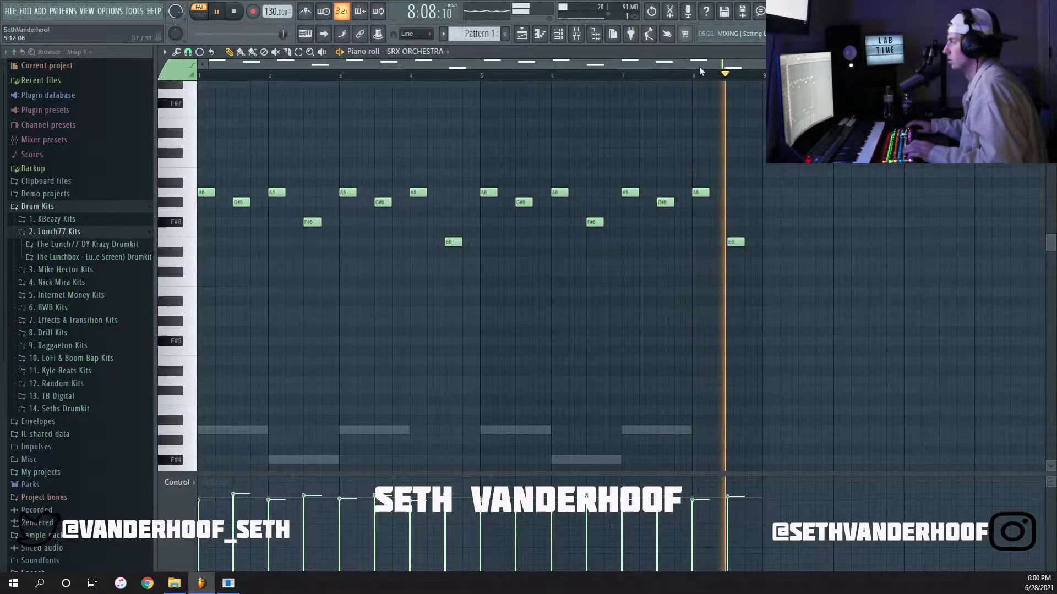
key(space)
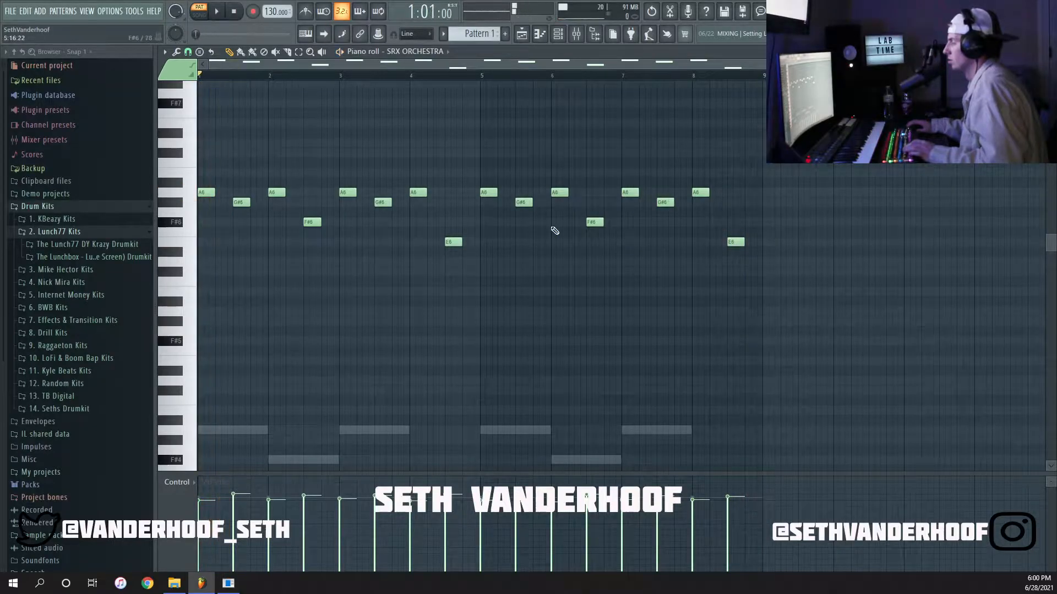
Copy all SRX ORCHESTRA #2 notes one octave higher, so the upper layer starts on A5.
key(Down)
scroll(559, 229, down, 3)
drag(861, 445, 200, 305)
scroll(265, 341, up, 2)
drag(215, 372, 180, 247)
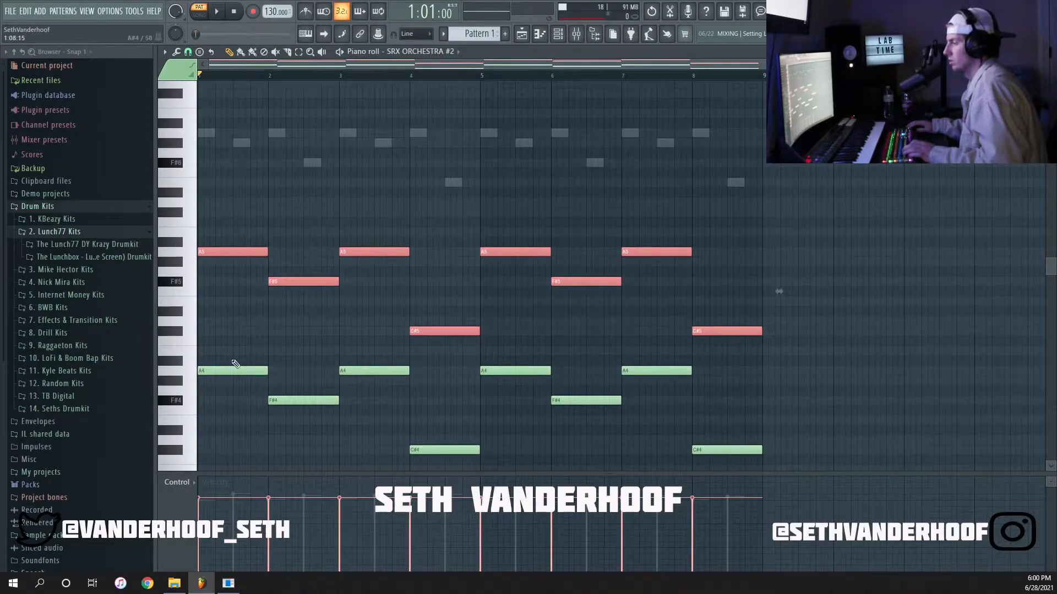
Try adding a third cello layer by copying the upper notes so the first starts on F#6.
drag(819, 348, 123, 158)
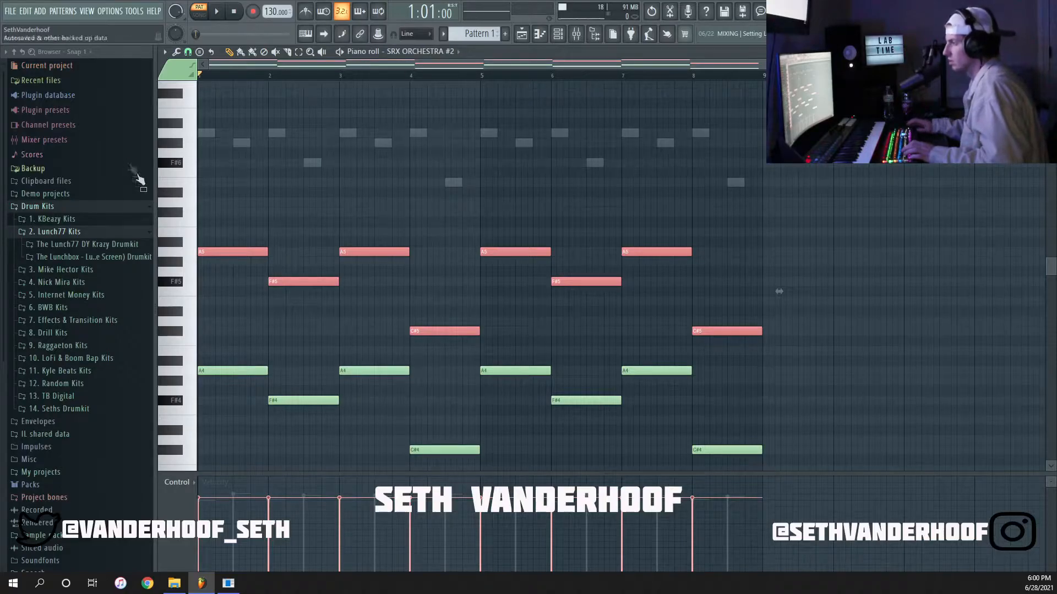
drag(205, 251, 206, 158)
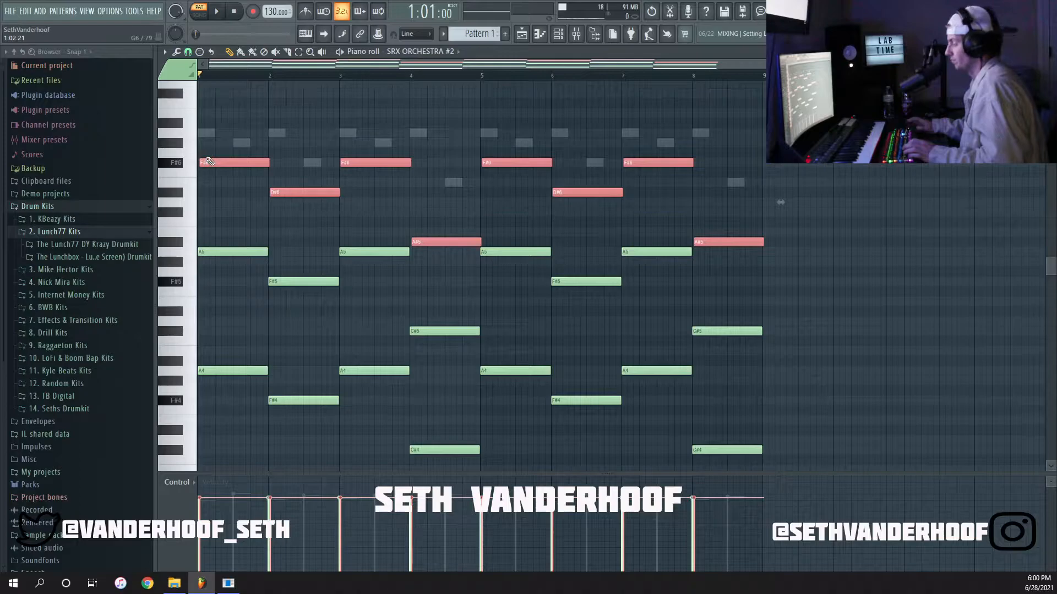
key(Delete)
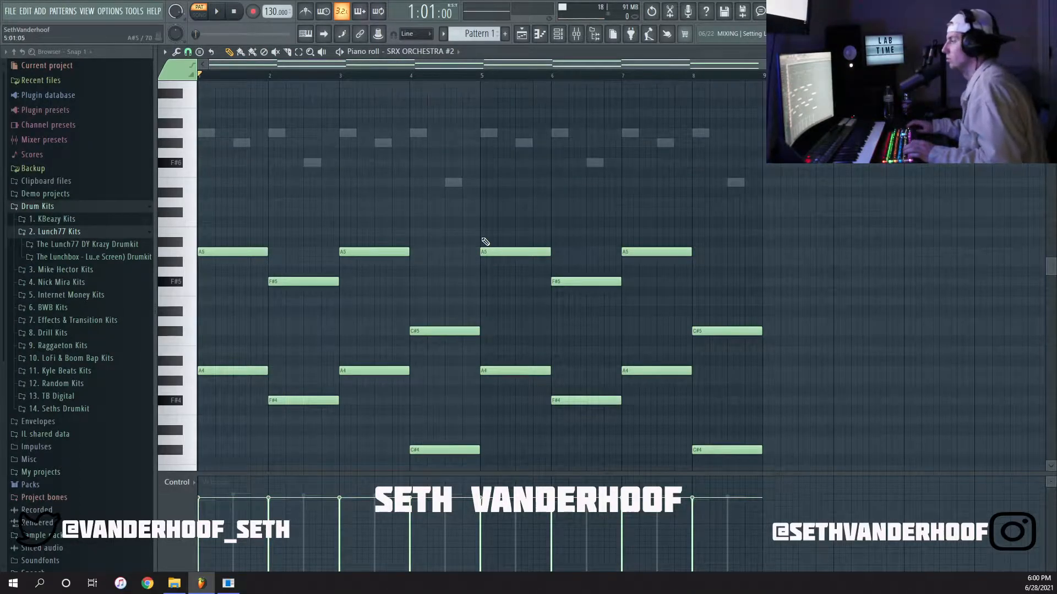
Play the pattern and randomize the velocity levels of the cello notes.
key(space)
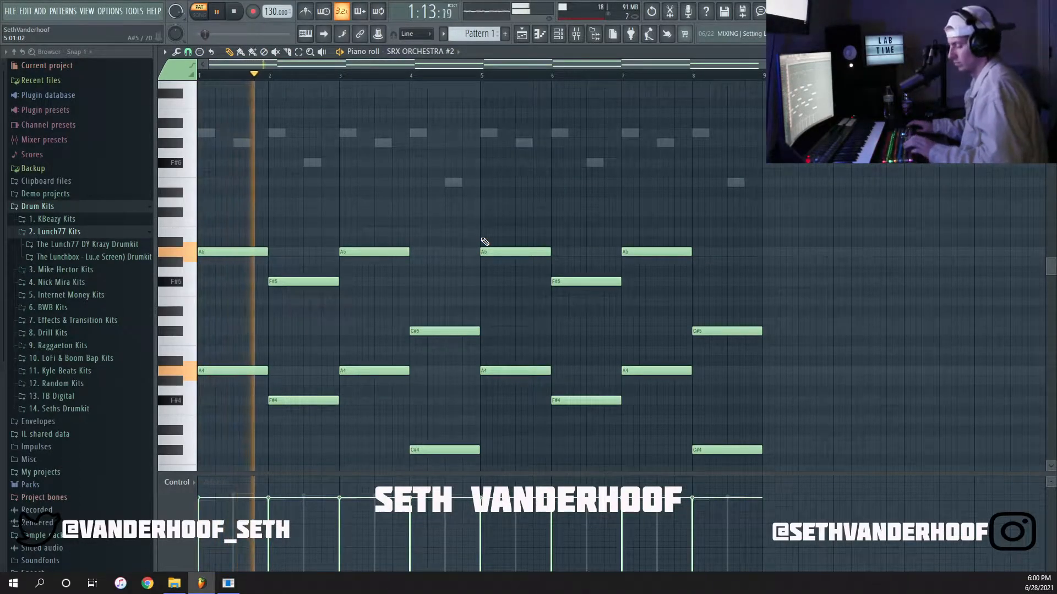
key(alt+r)
click(503, 363)
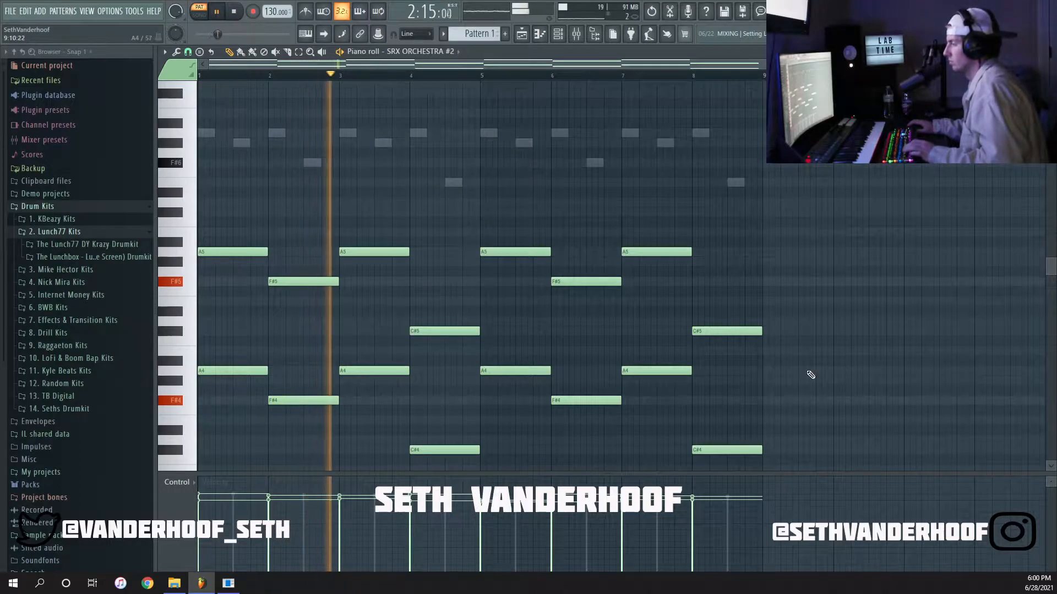
Transpose both cello layers one octave down, so they start on A4 and A3, and play the pattern.
key(space)
key(ctrl+Up)
key(space)
key(space)
key(ctrl+Down)
key(ctrl+Down)
key(space)
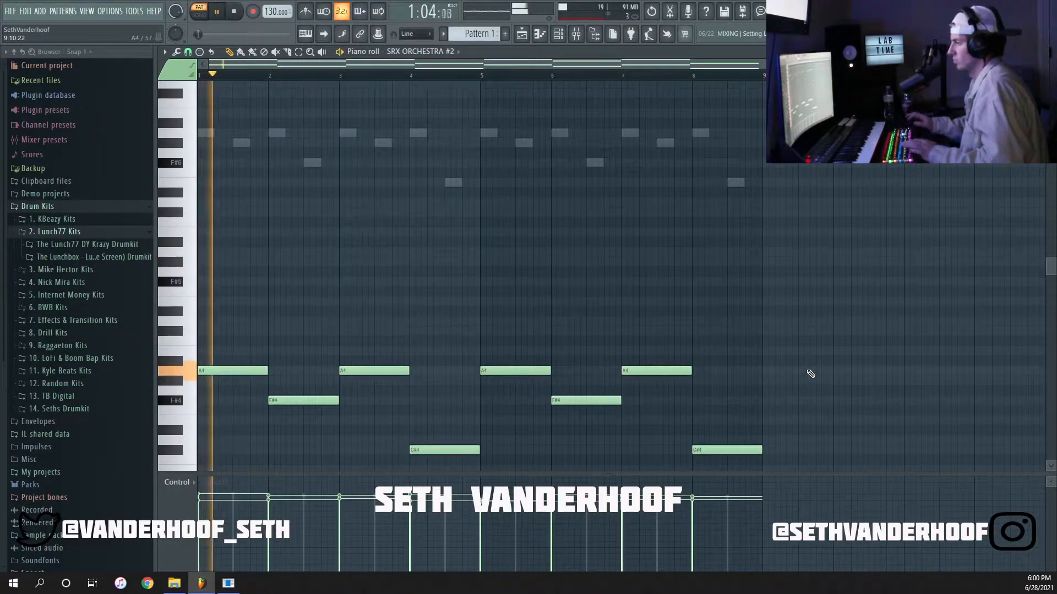
scroll(808, 369, down, 5)
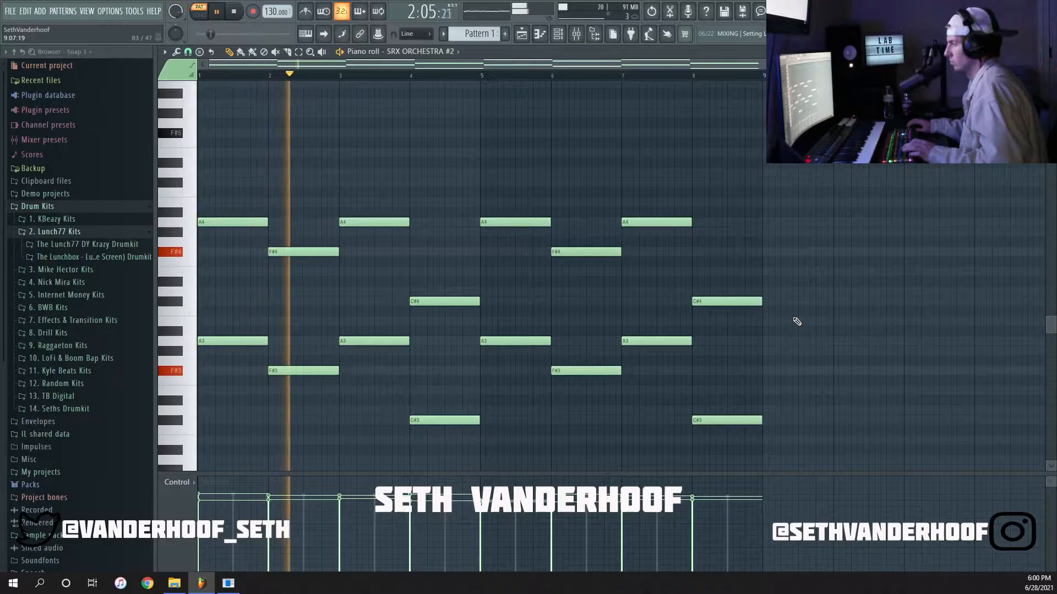
click(832, 213)
right_click(874, 213)
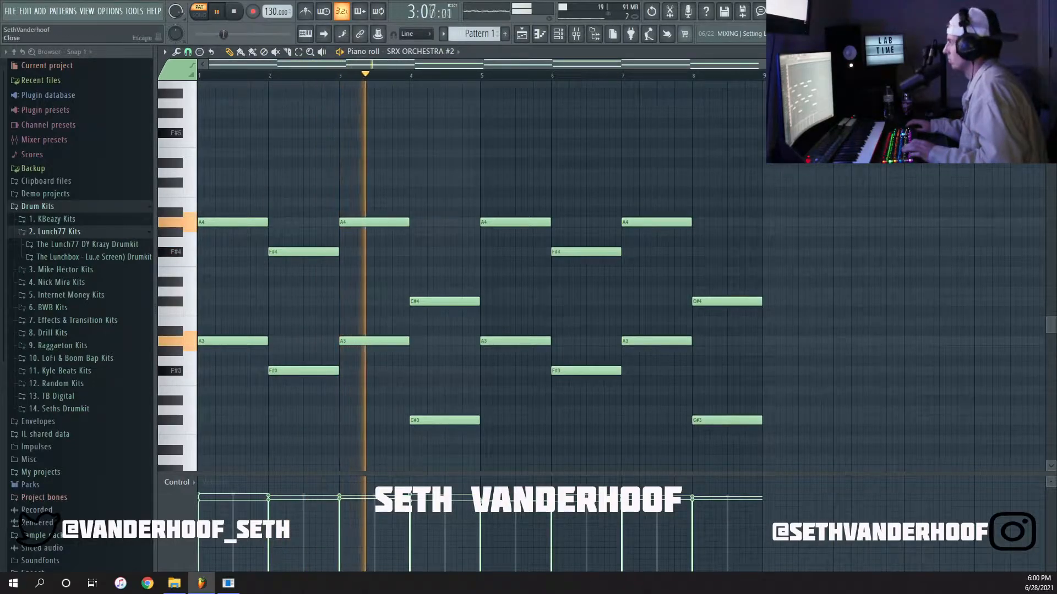
Add a Keyscape channel to the channel rack and load its LA Custom C7 - Ballad patch.
click(1049, 52)
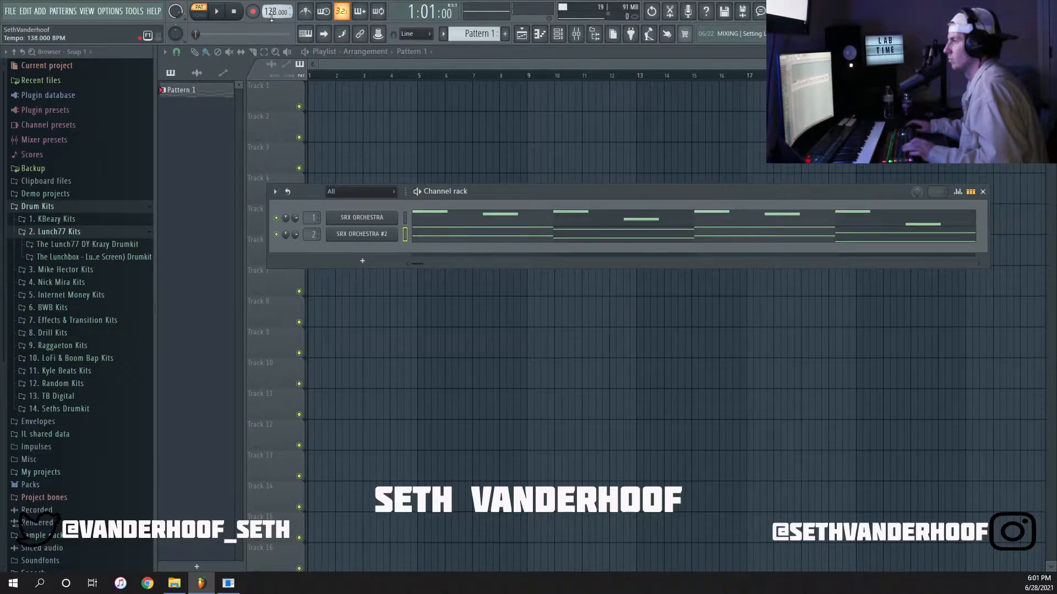
click(364, 261)
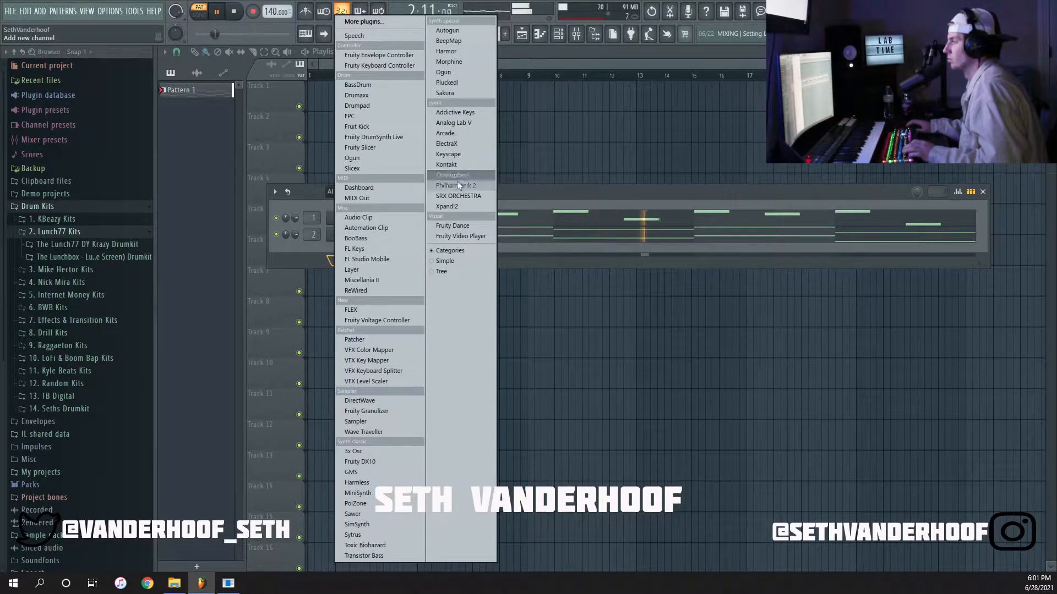
click(461, 154)
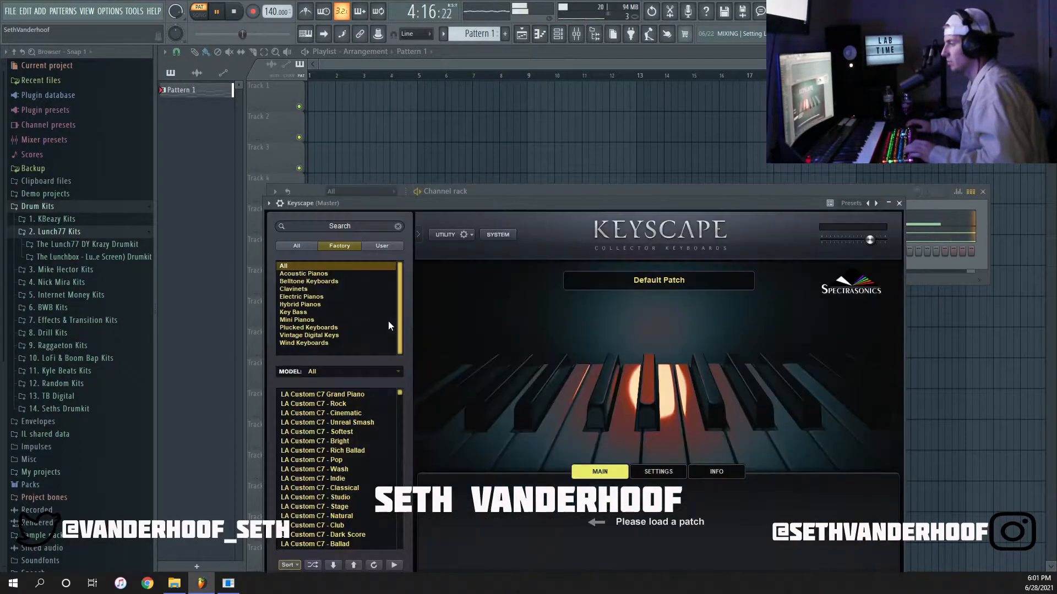
scroll(345, 455, down, 2)
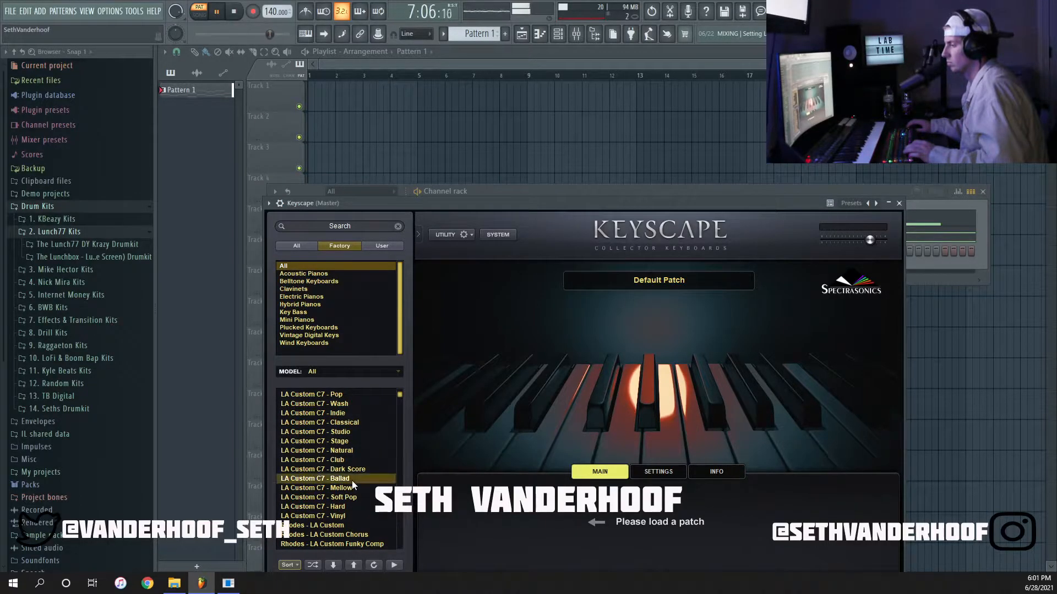
click(352, 481)
click(899, 204)
In a piano roll for Keyscape, draw one-bar root notes A4, F#4, A4 and C#4 across bars 1 to 4.
right_click(397, 243)
click(411, 249)
scroll(326, 381, down, 3)
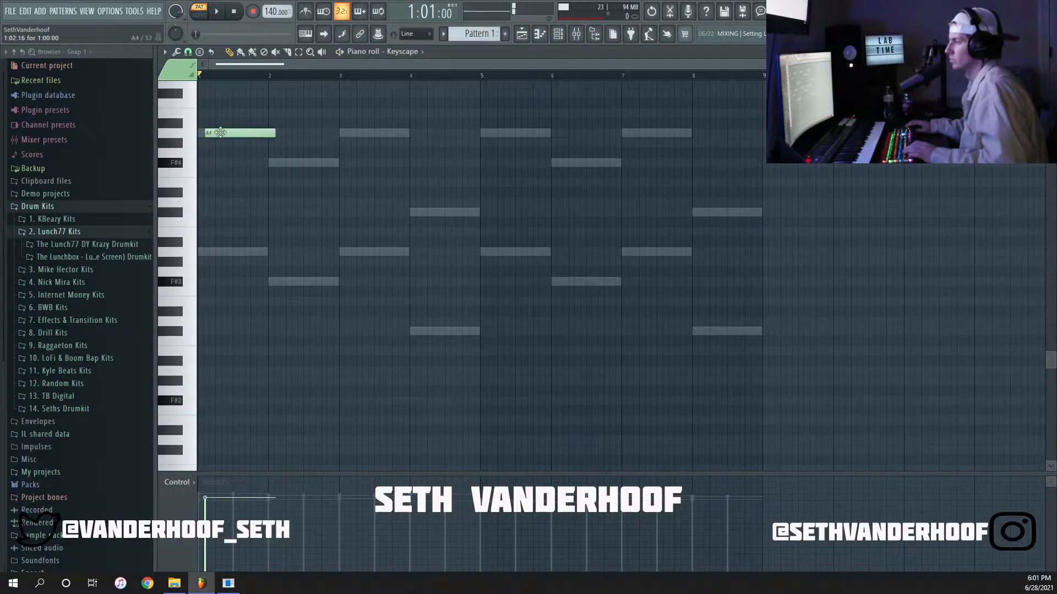
key(space)
scroll(348, 273, up, 5)
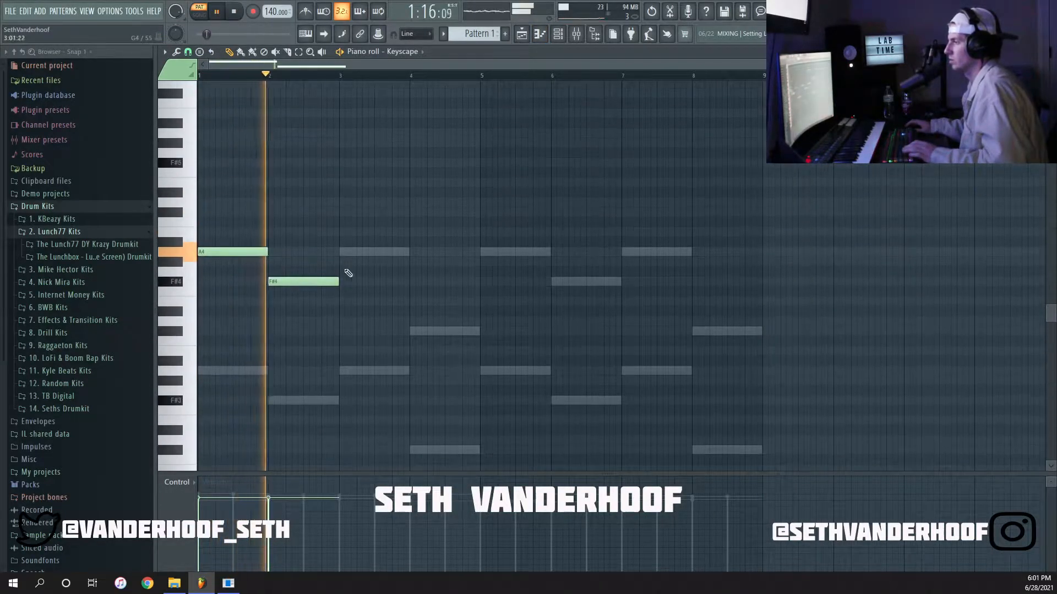
click(342, 252)
click(415, 331)
key(space)
Copy the four Keyscape roots four semitones up, then lower the copies in bars 2 and 4 to A4 and E4.
drag(528, 365, 197, 241)
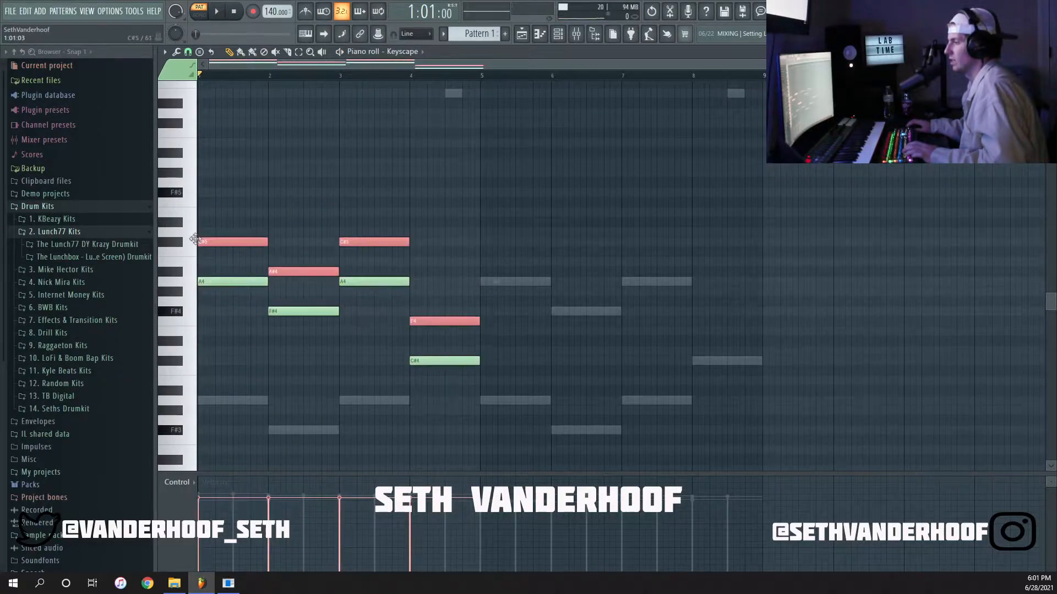
click(337, 233)
right_click(337, 232)
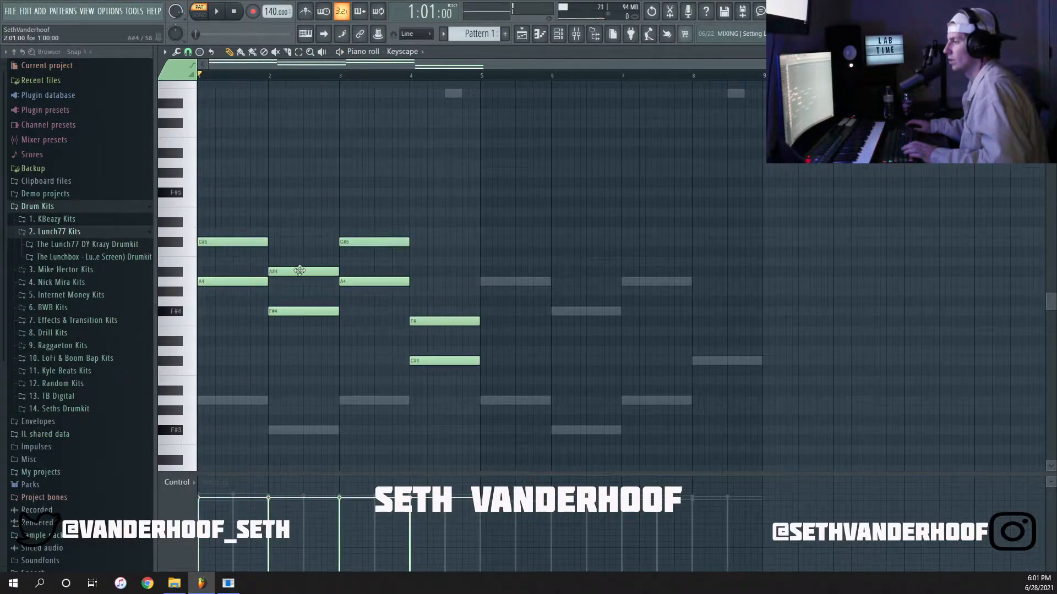
drag(452, 298, 458, 325)
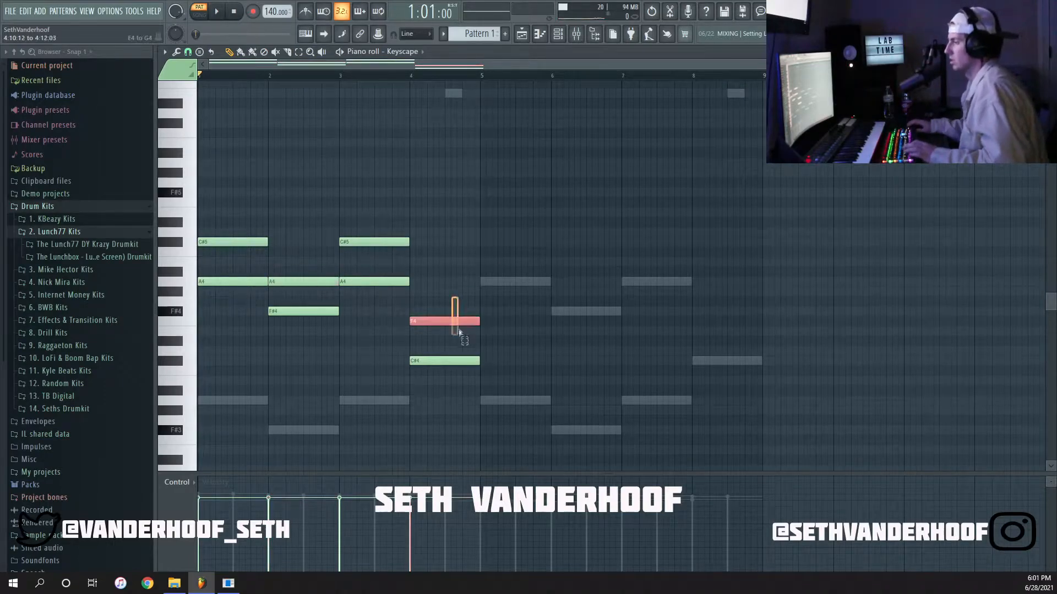
click(484, 262)
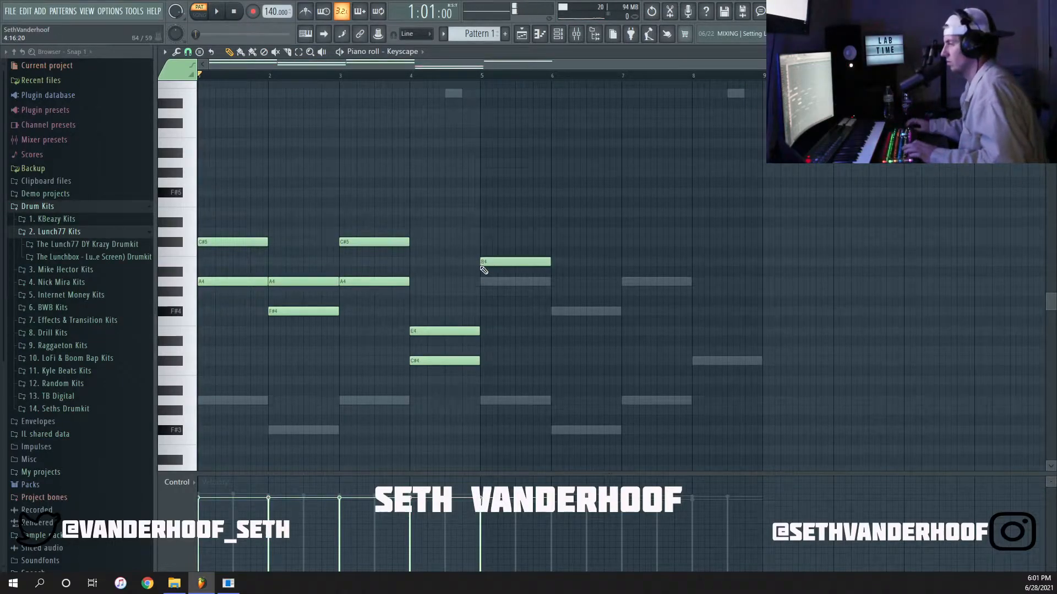
key(space)
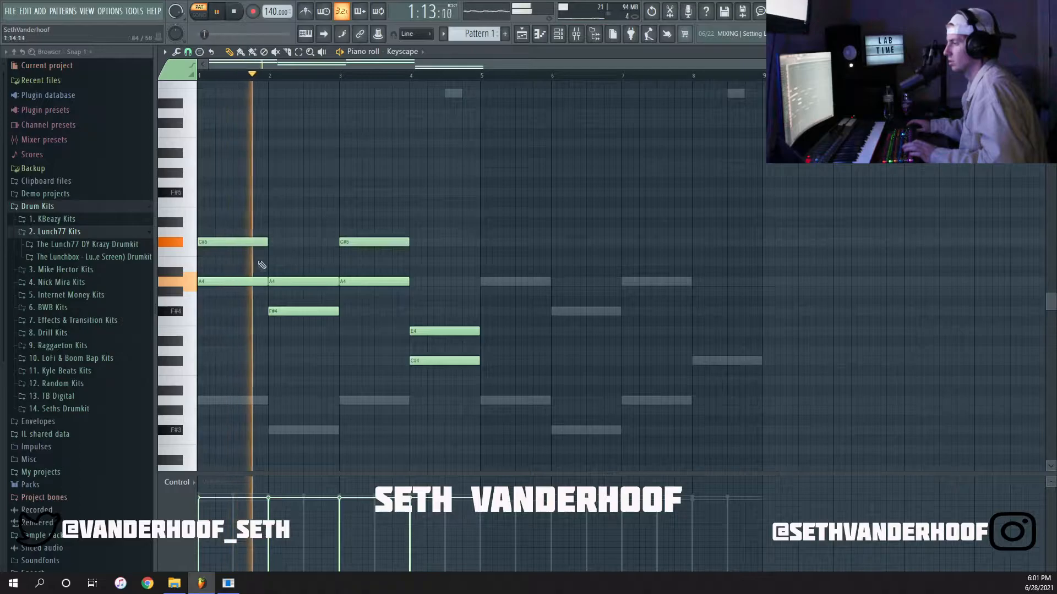
key(space)
Complete the chords with E5 in bars 1 and 3, C#5 in bar 2 and G#4 in bar 4, and play them.
click(211, 212)
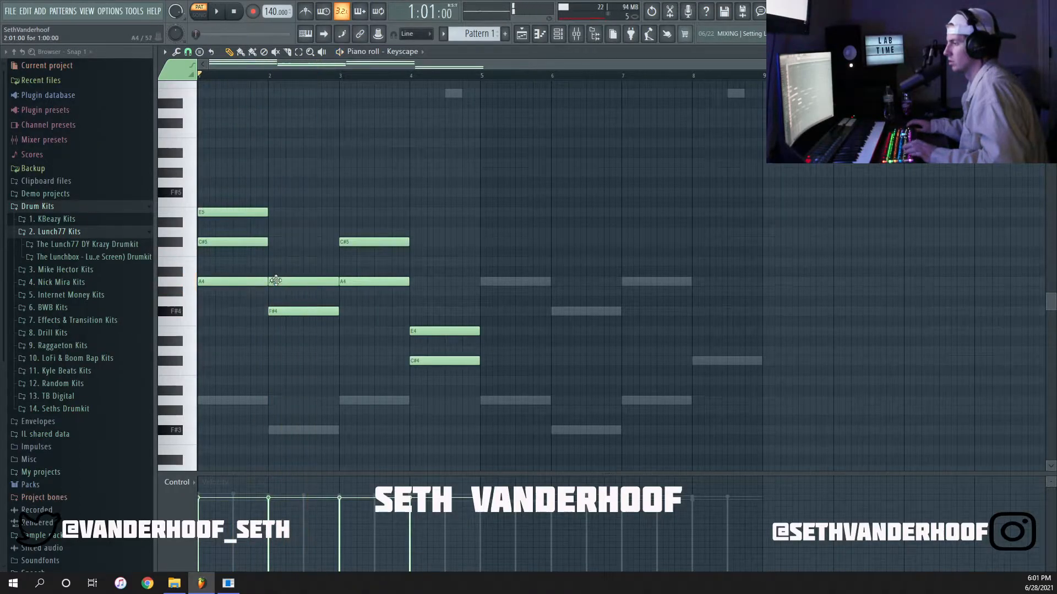
scroll(275, 276, up, 3)
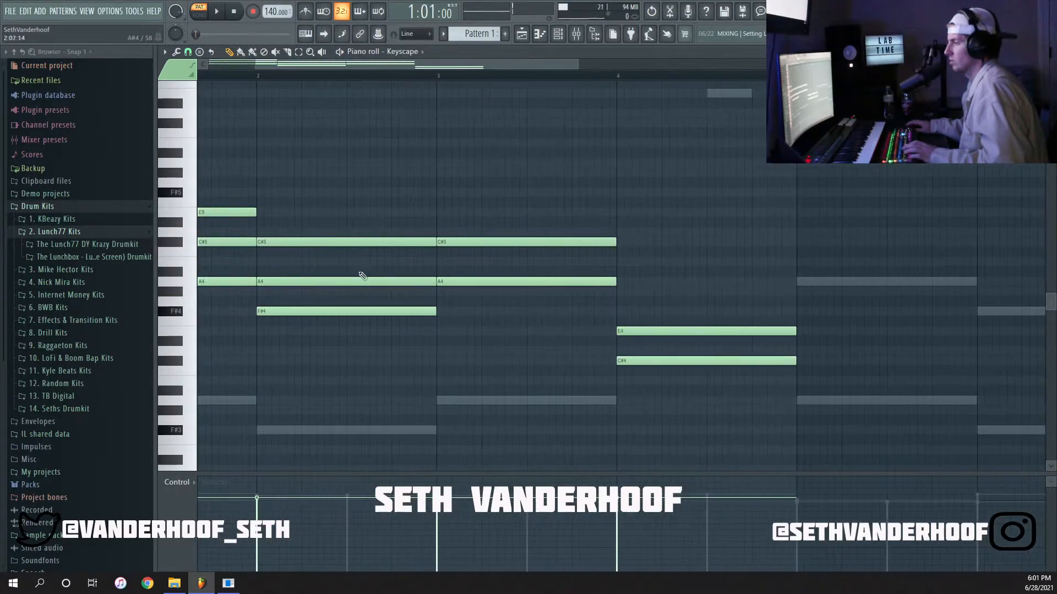
click(451, 213)
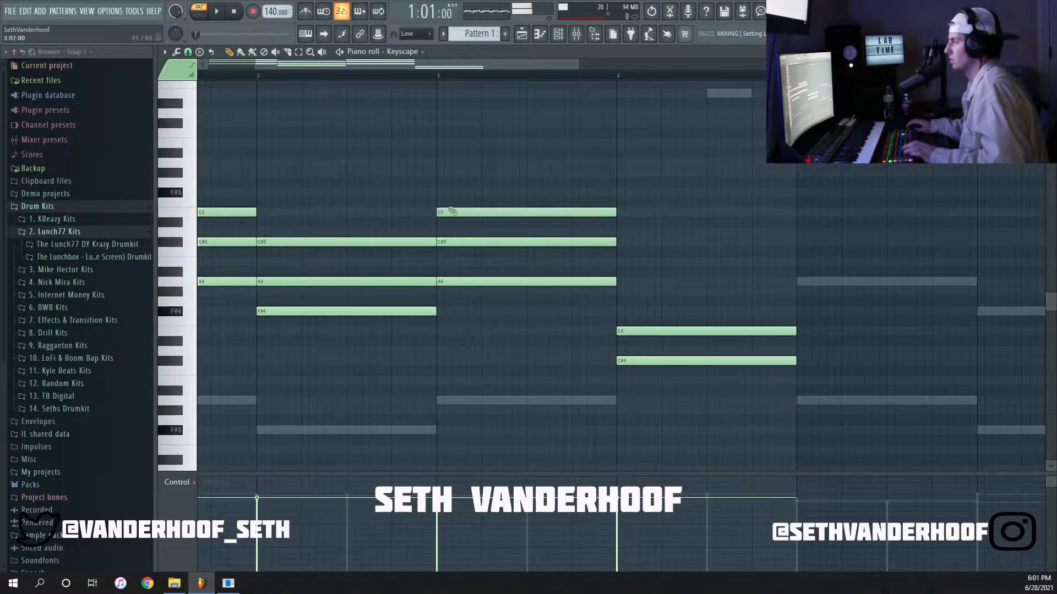
drag(642, 301, 644, 289)
scroll(621, 315, up, 2)
scroll(621, 315, down, 2)
scroll(384, 271, down, 2)
key(space)
key(space)
Transpose the chord notes above the roots one octave up and play the pattern.
drag(282, 258, 270, 208)
drag(395, 290, 374, 224)
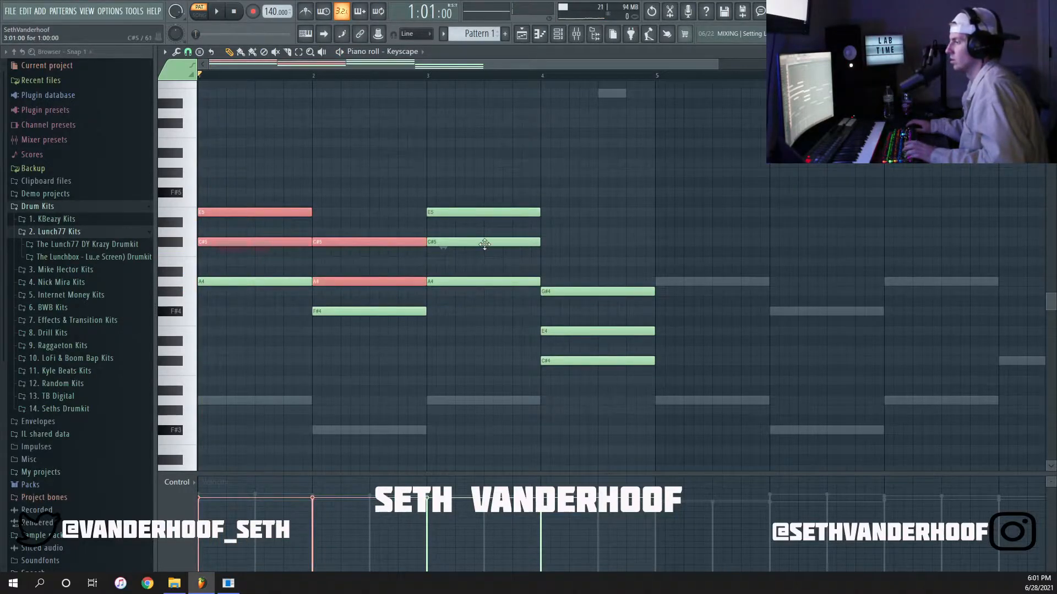
drag(484, 244, 440, 208)
drag(589, 345, 594, 242)
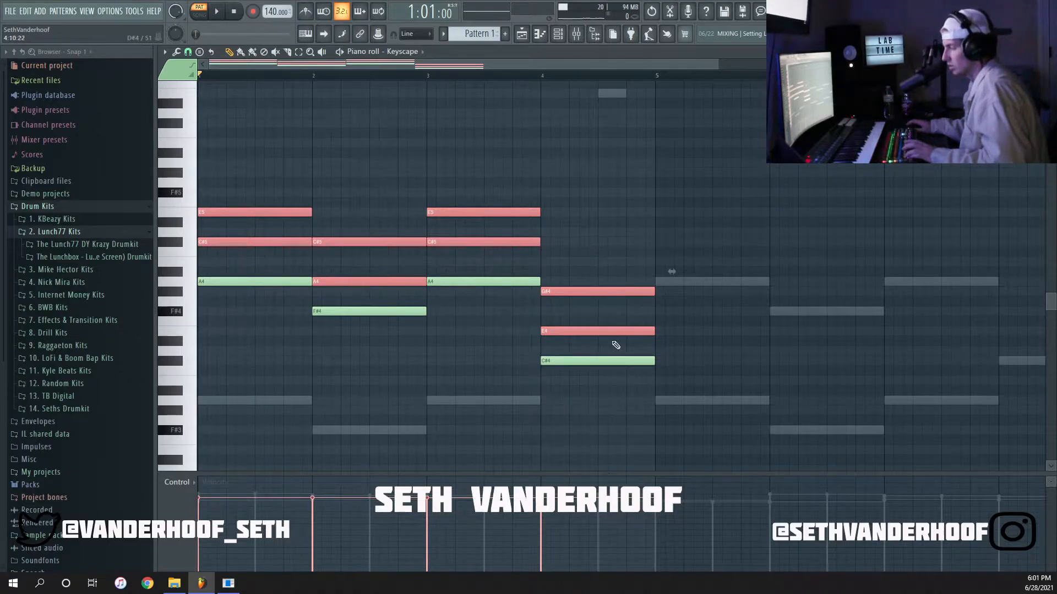
key(ctrl+Up)
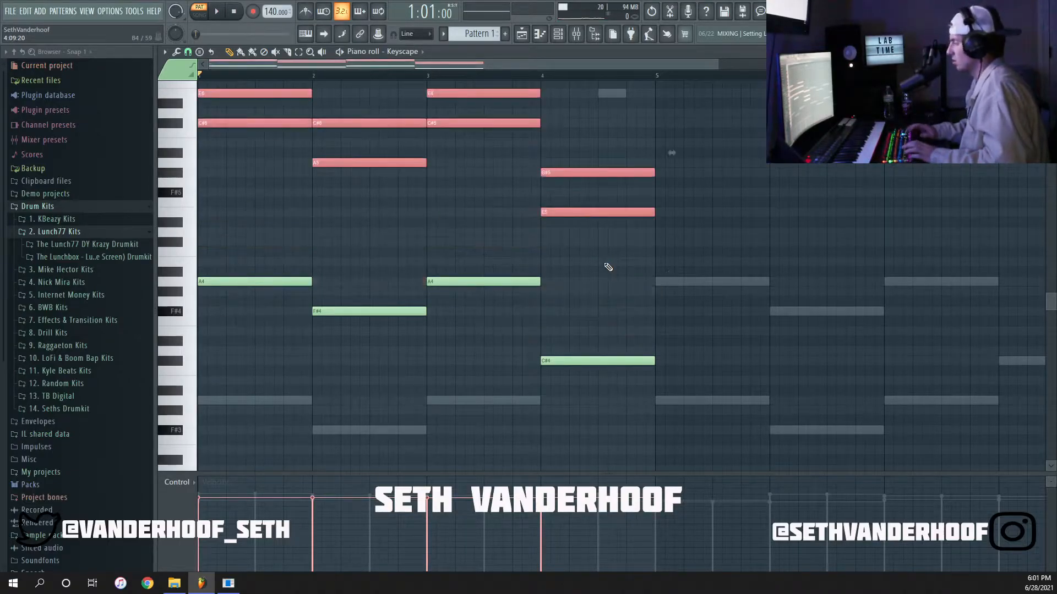
scroll(620, 266, up, 4)
click(626, 182)
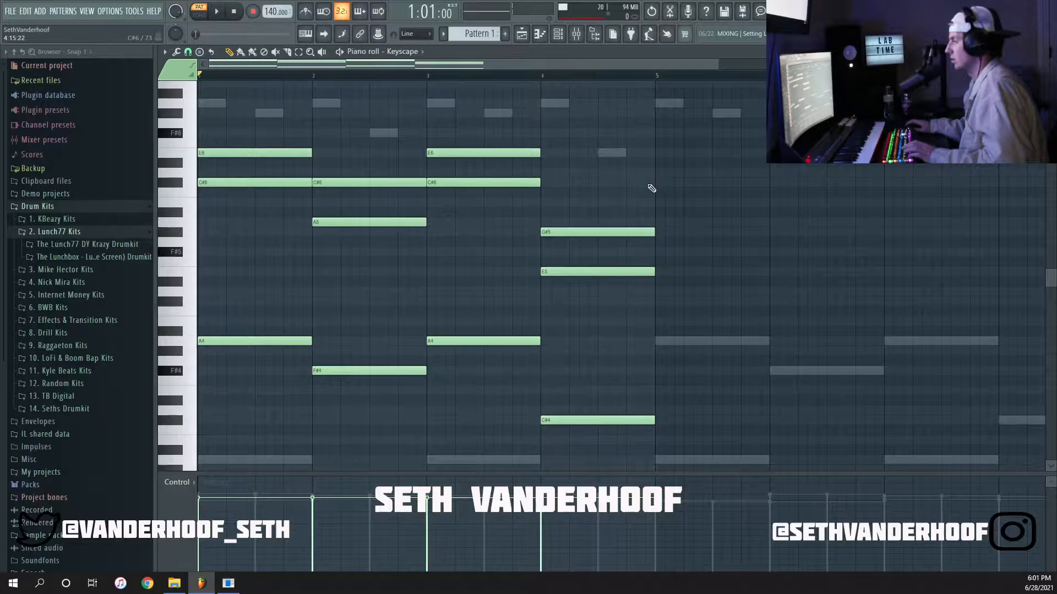
key(space)
Transpose all Keyscape notes one octave down, so the lowest note in bar 1 is A3, and play the pattern.
key(space)
key(ctrl+Down)
key(space)
scroll(604, 246, down, 4)
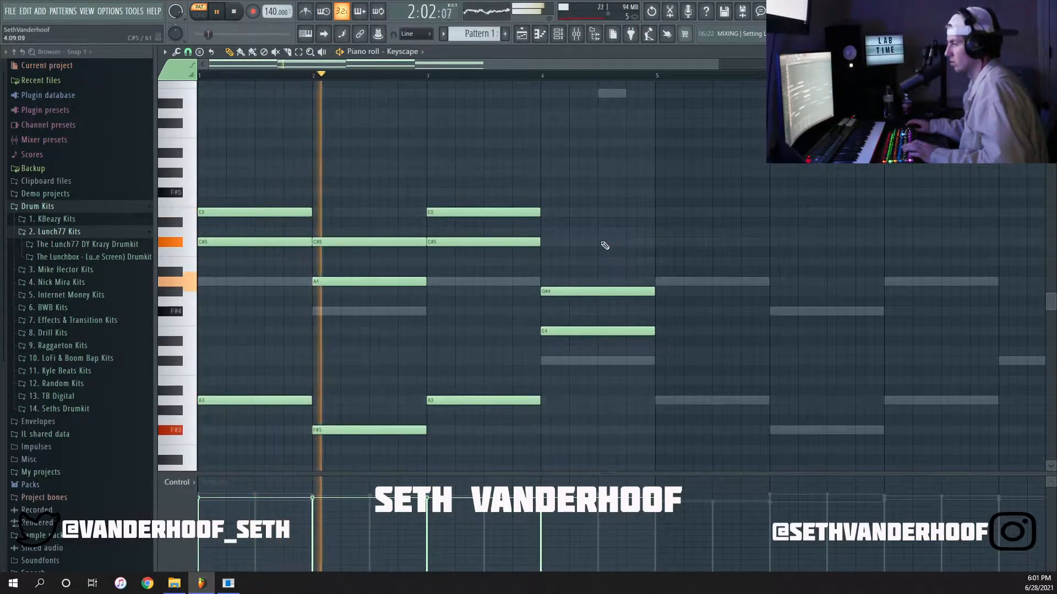
scroll(605, 245, down, 3)
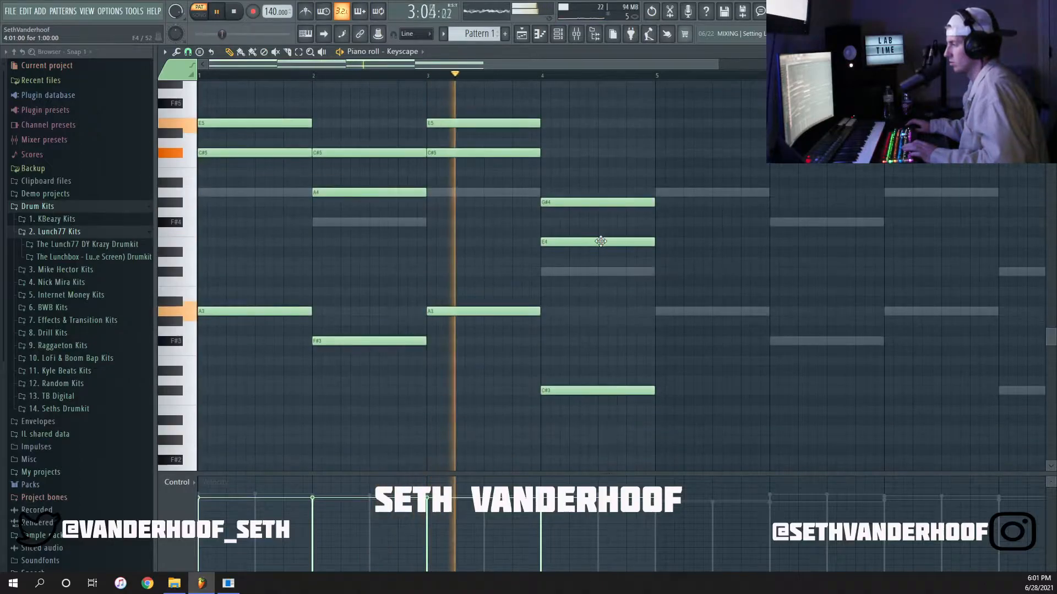
Duplicate the four-bar Keyscape chord progression into bars 5 to 8.
key(ctrl+b)
scroll(605, 245, down, 2)
key(ctrl+d)
scroll(607, 255, up, 2)
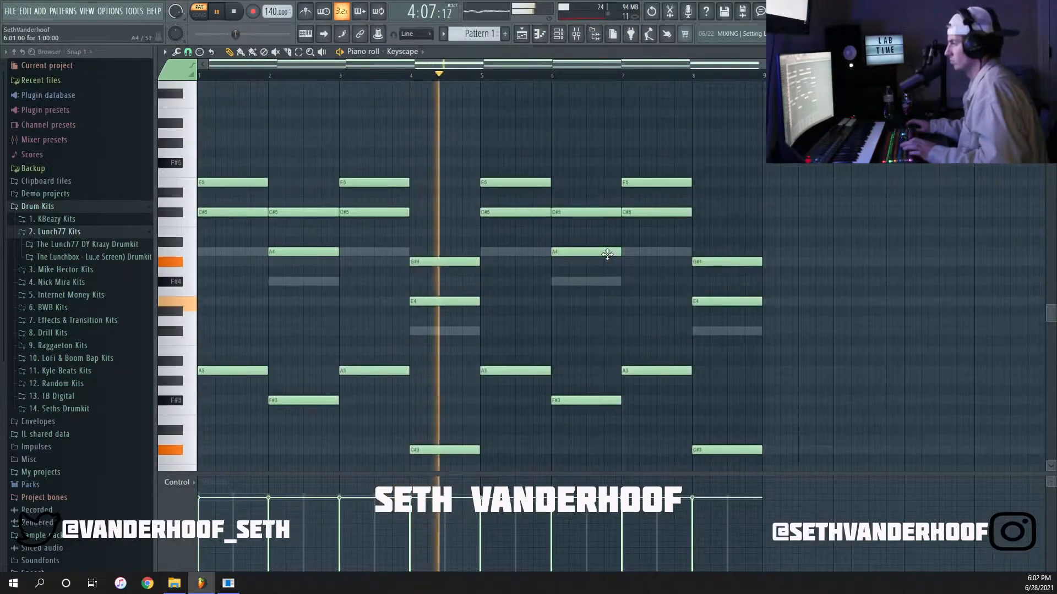
key(space)
Strum the Keyscape chords by raising the start time strength, with Preserve end enabled.
drag(799, 295, 114, 67)
click(417, 187)
right_click(418, 187)
scroll(428, 198, down, 1)
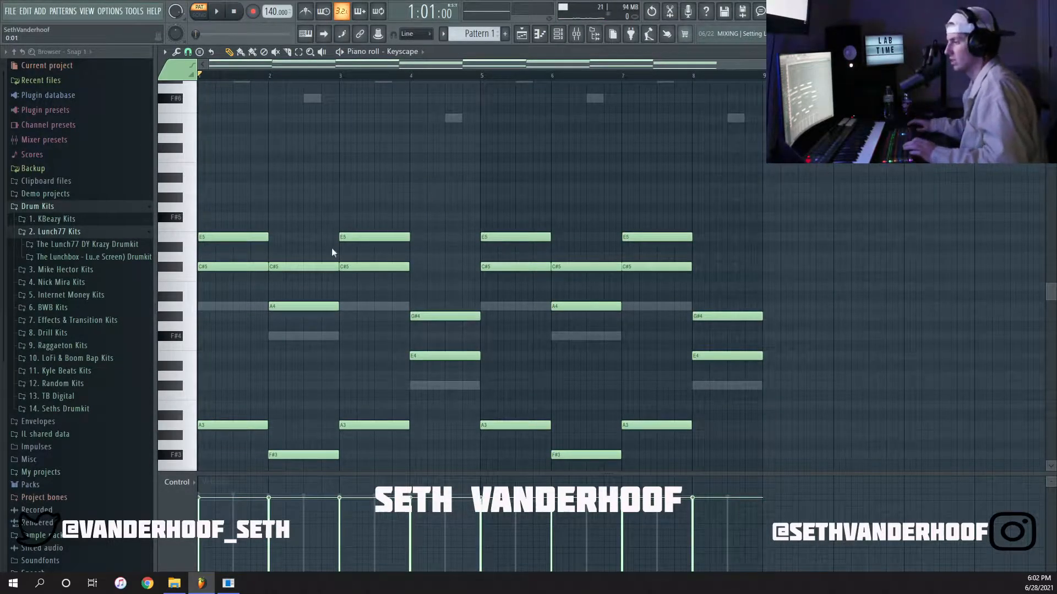
key(alt+s)
drag(380, 220, 598, 197)
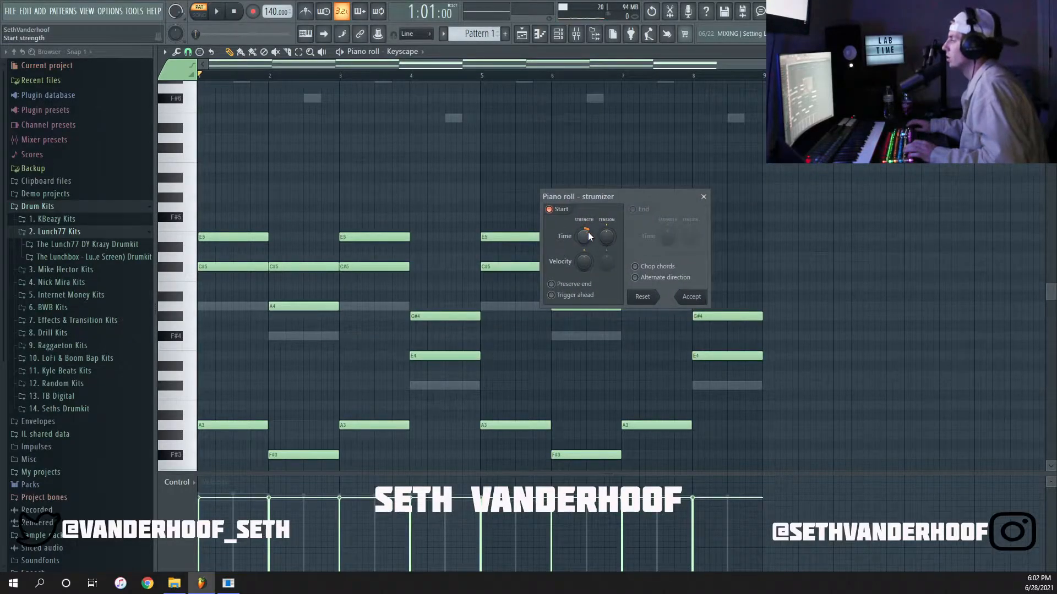
mouse_move(584, 236)
mouse_down()
mouse_move(584, 218)
mouse_move(584, 243)
mouse_up()
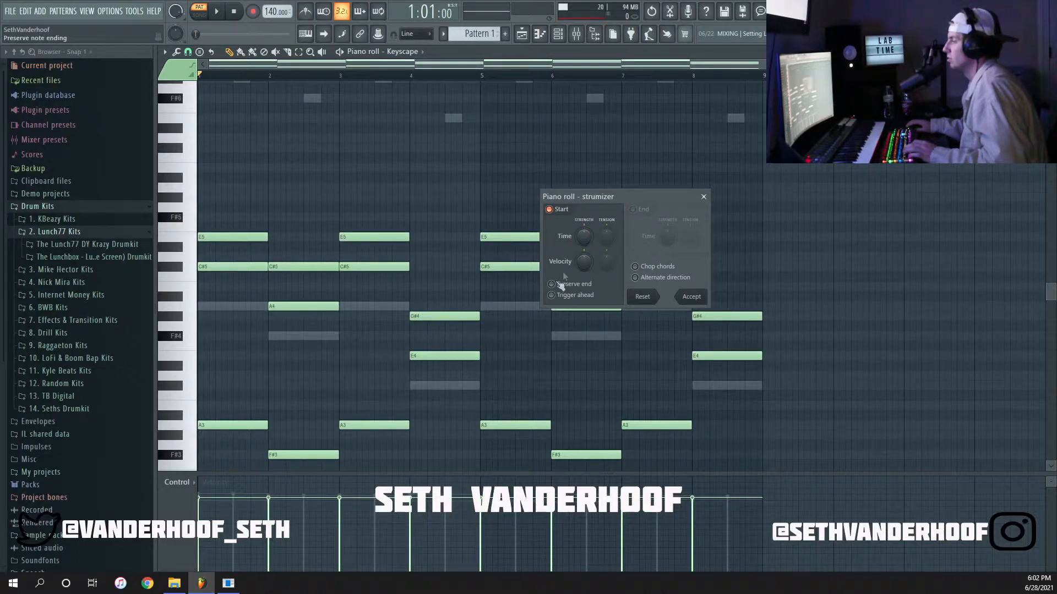
scroll(586, 239, up, 1)
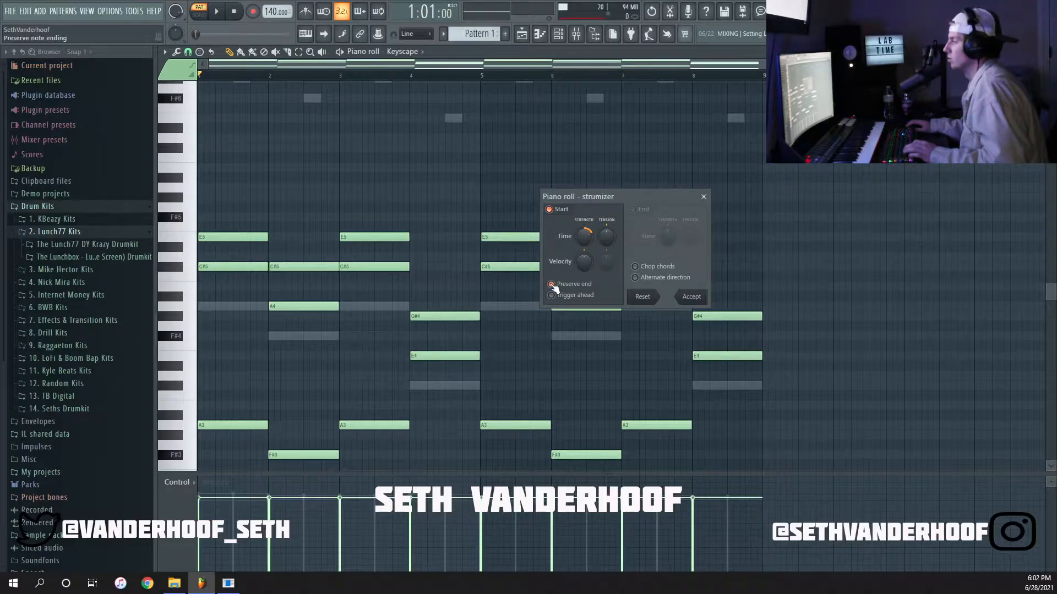
drag(584, 237, 584, 228)
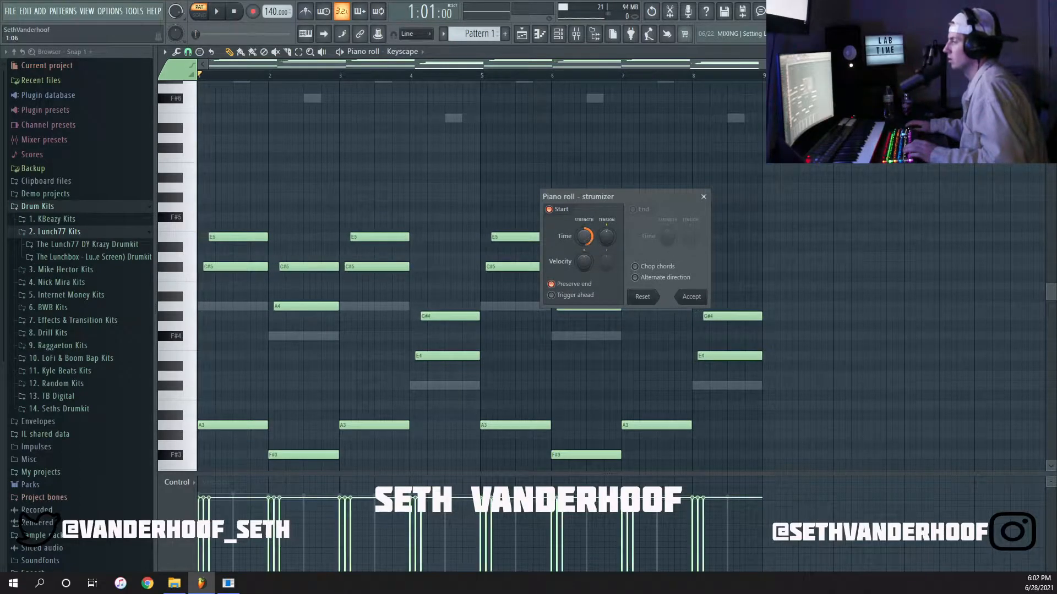
drag(584, 236, 585, 235)
Play the strummed chords and accept the strum settings.
key(space)
key(space)
key(space)
key(space)
key(space)
key(space)
key(space)
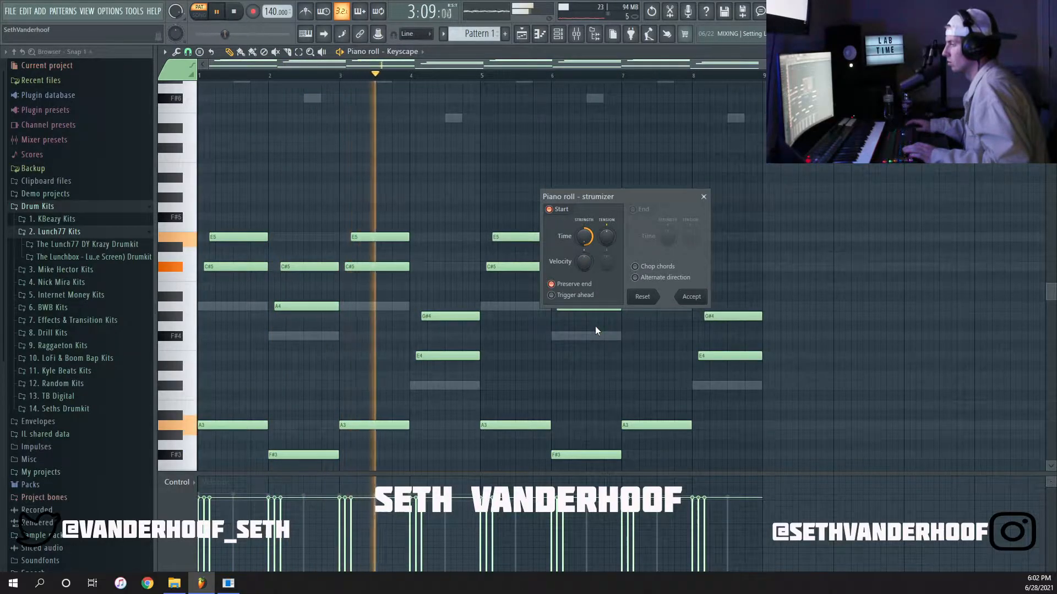
click(705, 298)
key(space)
scroll(339, 316, down, 1)
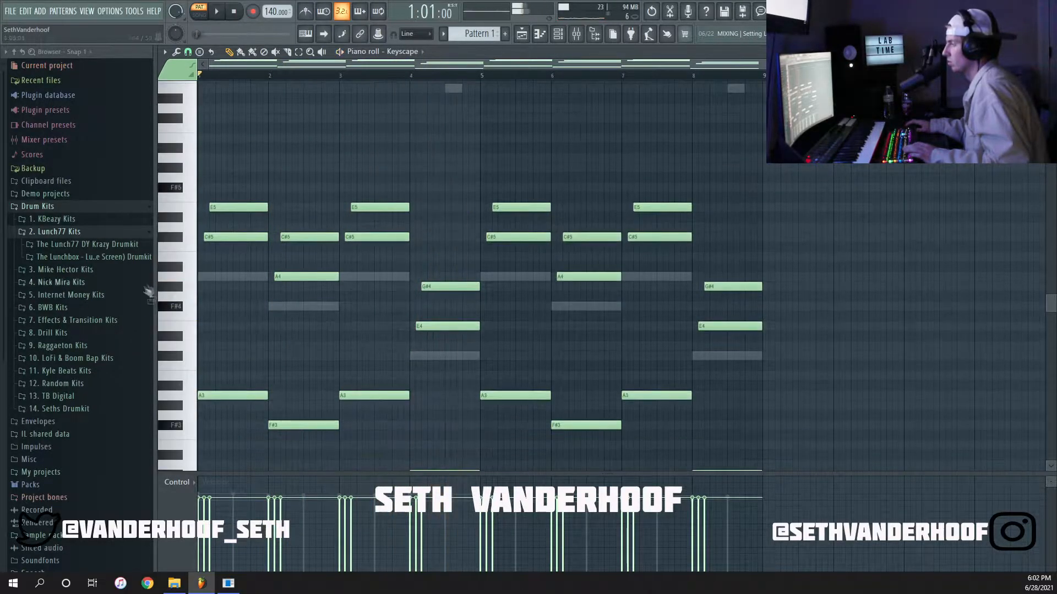
Draw a melody note above the chord in each of bars 1 to 4, beginning with A5 and G#5.
scroll(201, 166, up, 3)
click(201, 166)
key(space)
drag(335, 169, 337, 159)
click(358, 168)
click(510, 187)
click(665, 226)
key(space)
Move the top melody notes in bars 3 and 4 to B5 and C#5 while checking them in playback.
drag(580, 187, 580, 138)
key(space)
scroll(688, 242, up, 3)
scroll(688, 241, down, 3)
key(space)
drag(550, 227, 550, 236)
Duplicate the four top melody notes into bars 5 to 8.
ctrl+shift+click(549, 236)
ctrl+shift+click(468, 138)
ctrl+shift+click(361, 167)
ctrl+shift+click(264, 158)
key(ctrl+b)
Transpose the whole eight-bar Keyscape top melody one octave up and play the pattern.
ctrl+shift+click(380, 206)
ctrl+shift+click(376, 138)
ctrl+shift+click(304, 167)
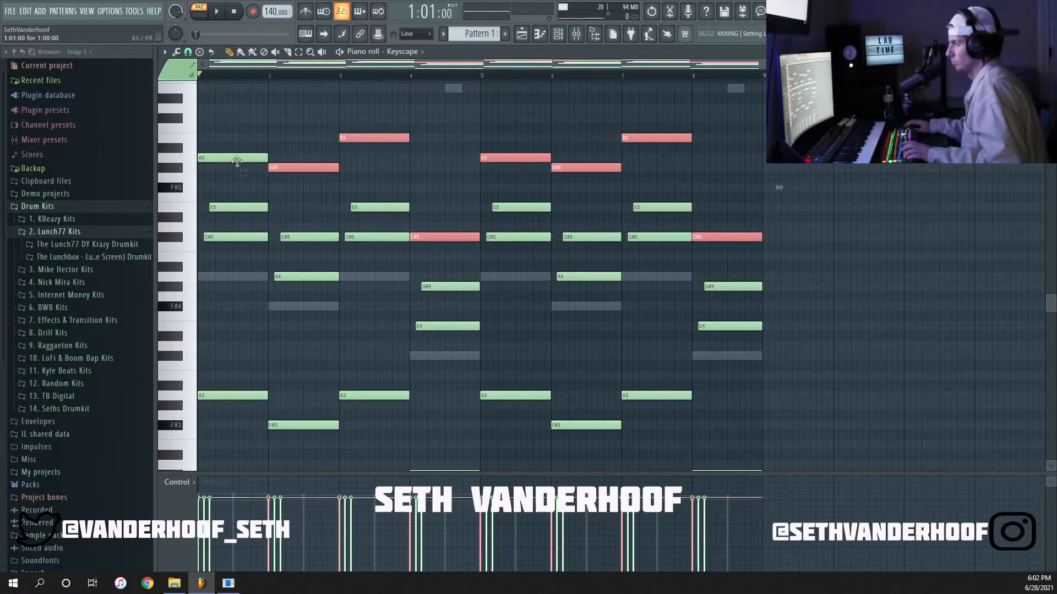
ctrl+shift+click(236, 159)
key(ctrl+Up)
key(space)
Randomize the levels of the Keyscape notes and play the pattern.
scroll(632, 286, up, 5)
key(alt+r)
click(503, 363)
scroll(620, 274, down, 2)
key(space)
scroll(621, 274, down, 3)
Add a third SRX ORCHESTRA channel and load its PR-C patch 061 OrgFlutes S3.
key(F7)
click(361, 278)
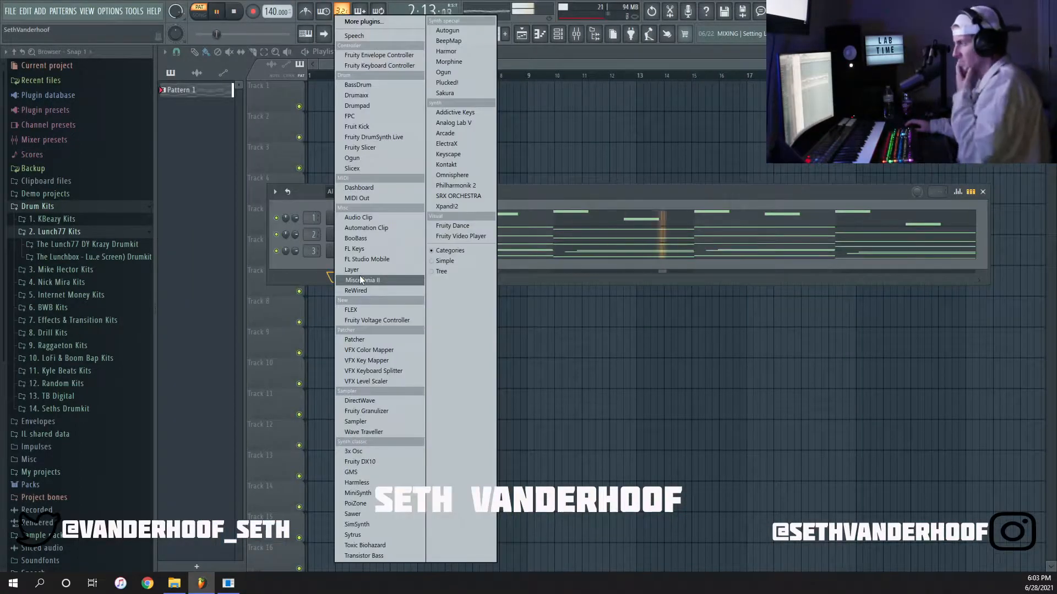
click(460, 197)
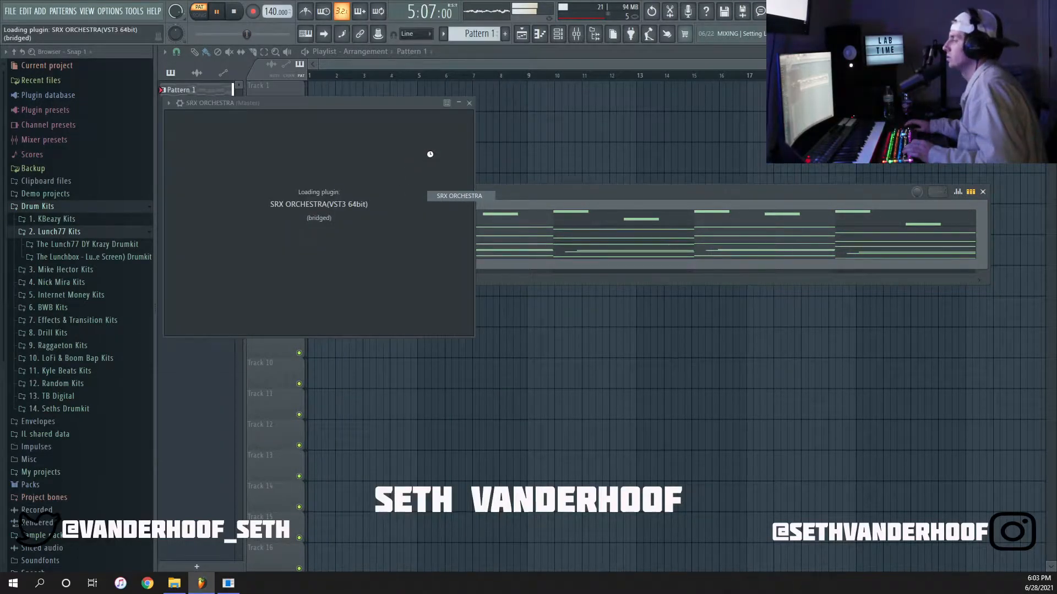
click(244, 155)
click(222, 18)
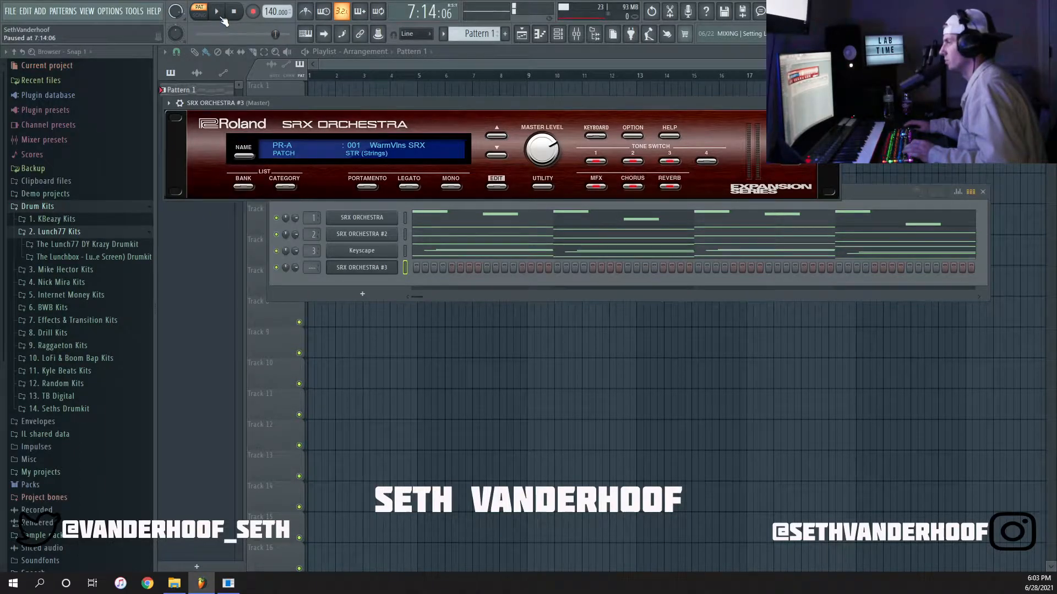
click(361, 152)
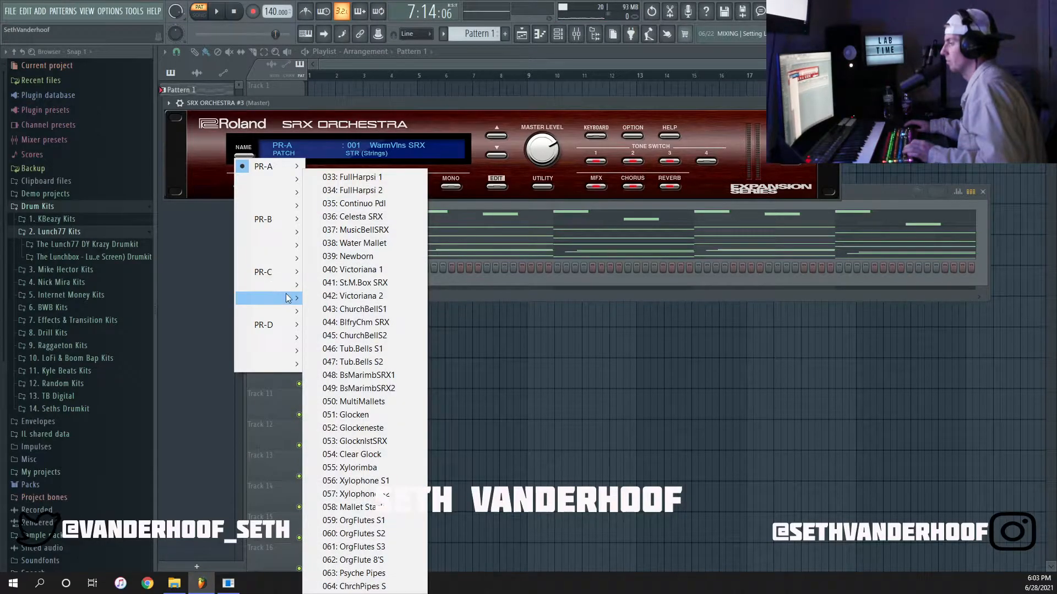
click(370, 547)
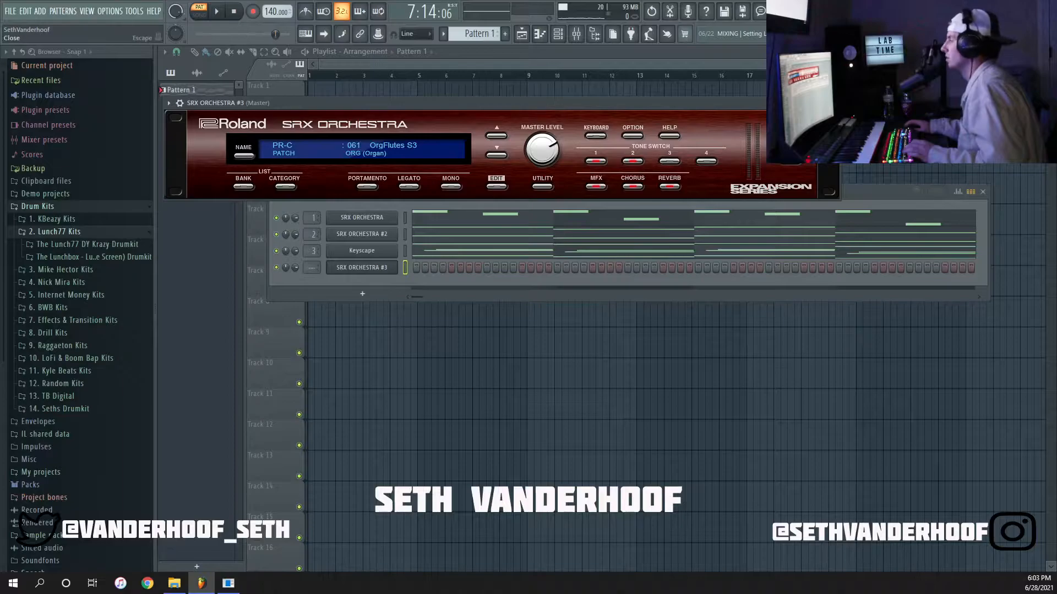
click(835, 103)
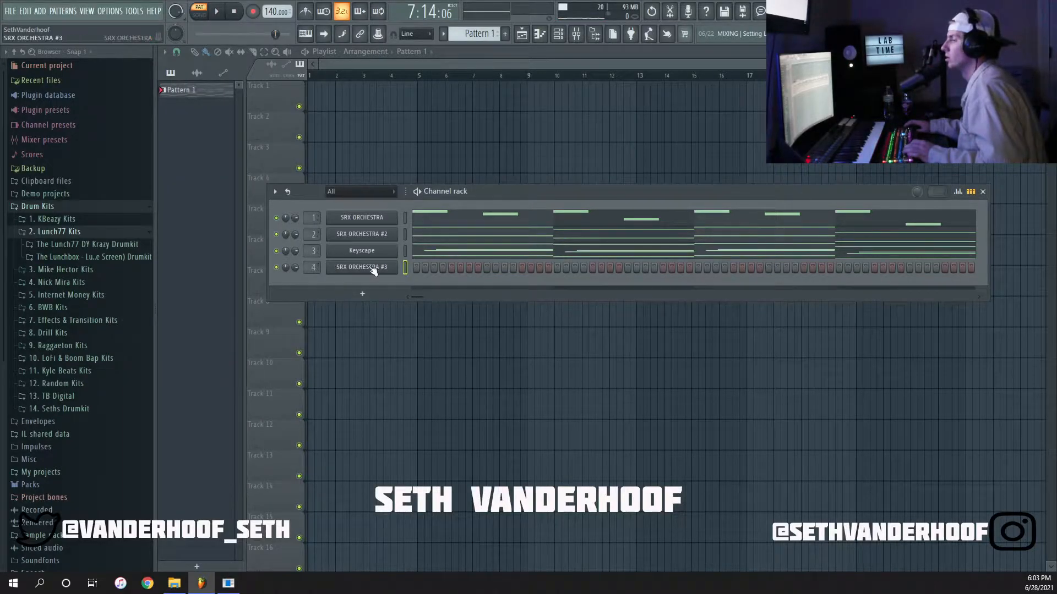
Write a two-bar C#5 and a following two-bar A4 in bars 1 to 4 of SRX ORCHESTRA #3's piano roll.
right_click(389, 273)
click(410, 279)
click(202, 238)
key(space)
scroll(181, 256, up, 3)
drag(350, 237, 505, 238)
click(425, 277)
drag(464, 278, 467, 277)
Duplicate the two flute notes of SRX ORCHESTRA #3 into bars 5 to 8.
key(ctrl+a)
key(ctrl+b)
scroll(440, 264, down, 2)
key(ctrl+d)
Turn the last copied A4 into a one-bar F#4 in bar 7, add a one-bar E4 in bar 8 and play the pattern.
drag(687, 278, 622, 311)
key(ctrl+a)
key(ctrl+d)
key(space)
scroll(753, 306, up, 3)
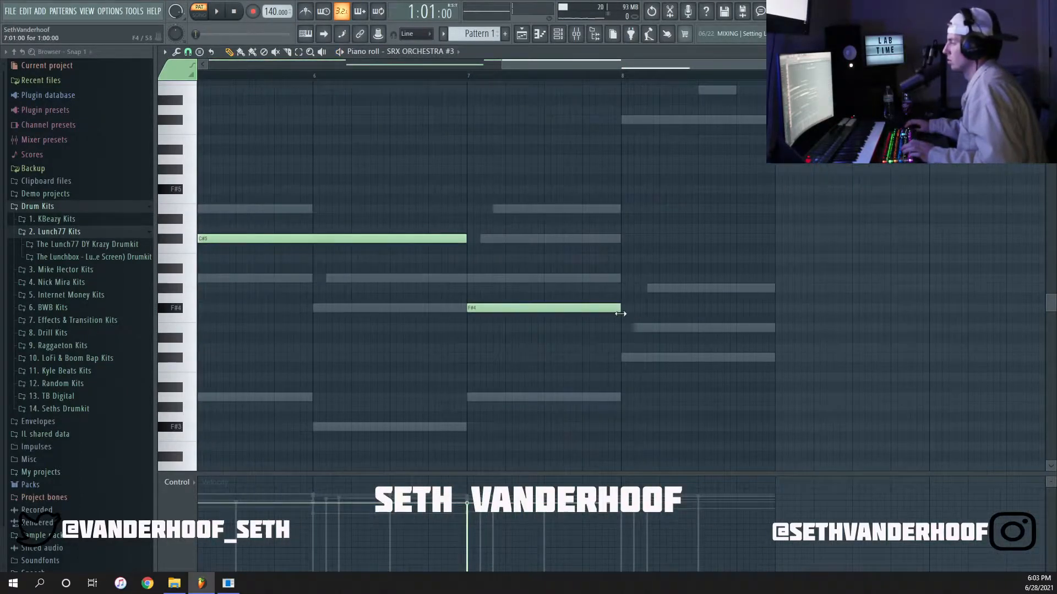
click(628, 329)
scroll(659, 327, down, 3)
key(space)
key(space)
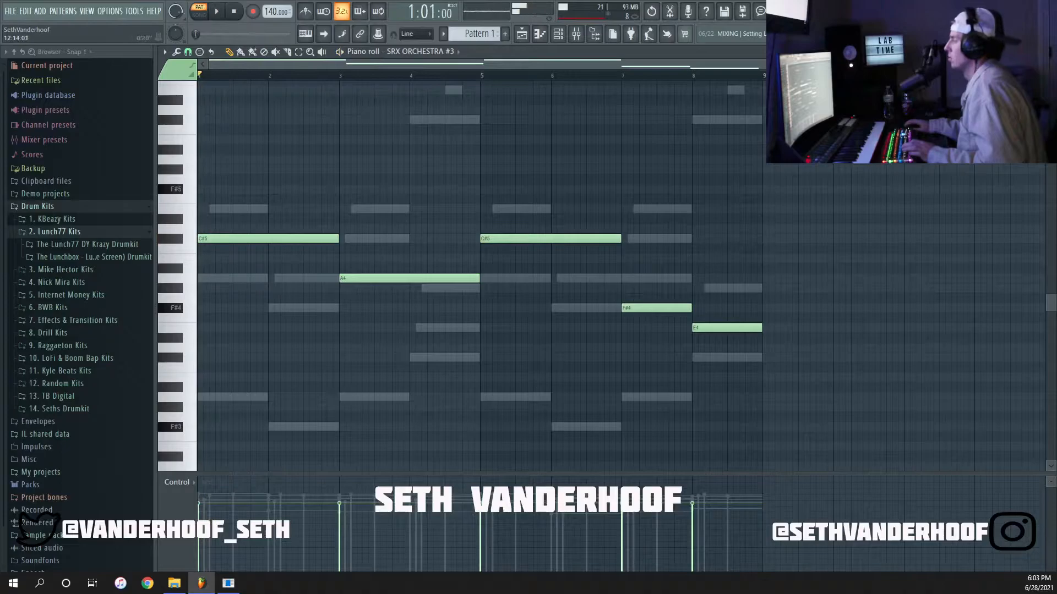
click(1045, 52)
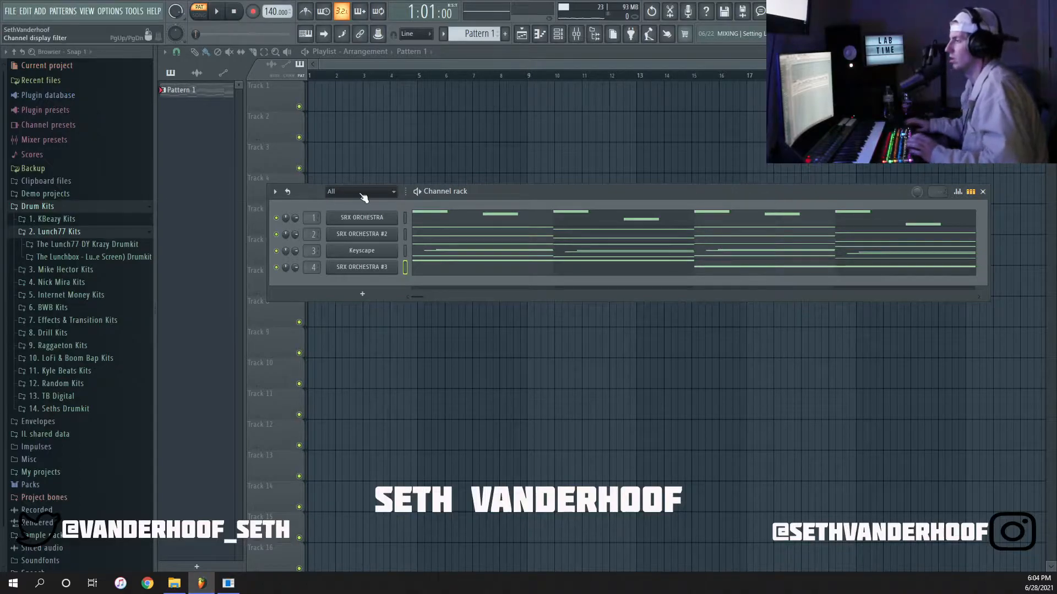
Show the mixer and arrange it with the channel rack so that both windows are fully visible.
click(577, 34)
drag(484, 192, 487, 102)
drag(504, 236, 481, 243)
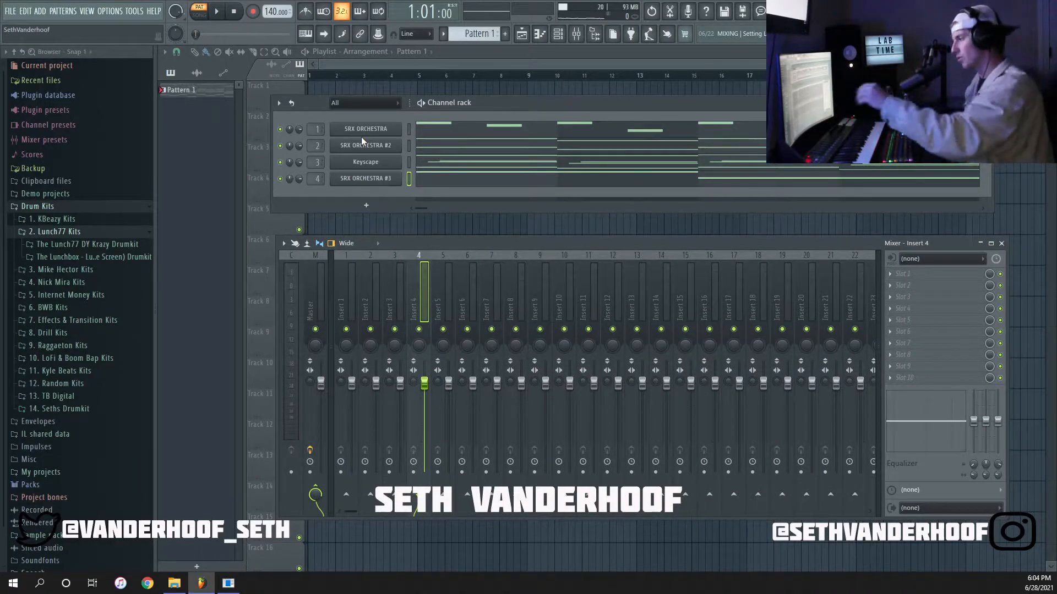
Solo mixer Insert 1 and adjust the volume of the first SRX ORCHESTRA channel during playback.
click(320, 305)
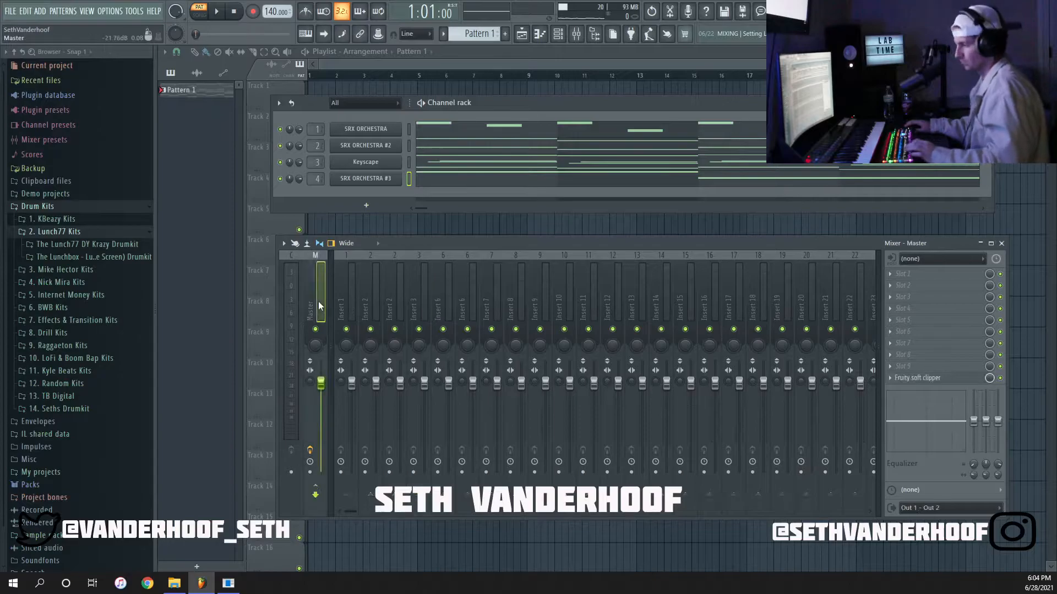
click(350, 281)
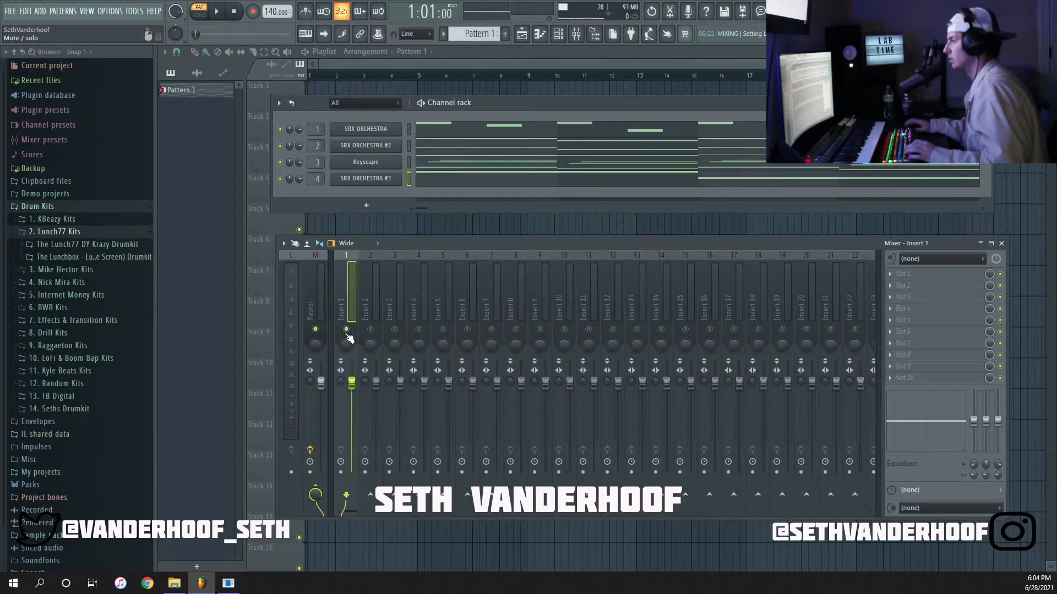
click(408, 131)
key(space)
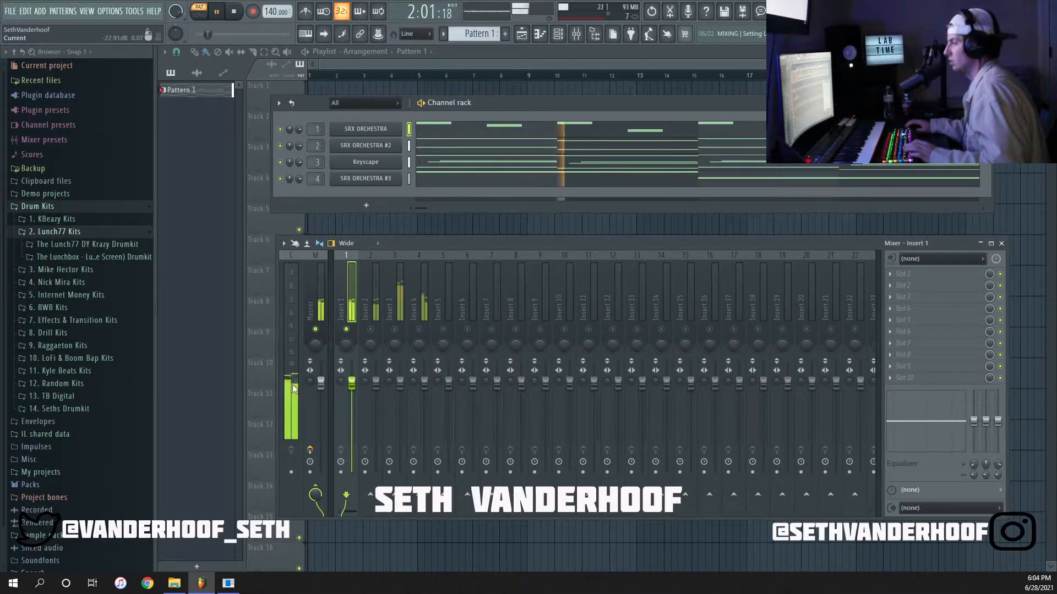
scroll(299, 131, up, 5)
key(space)
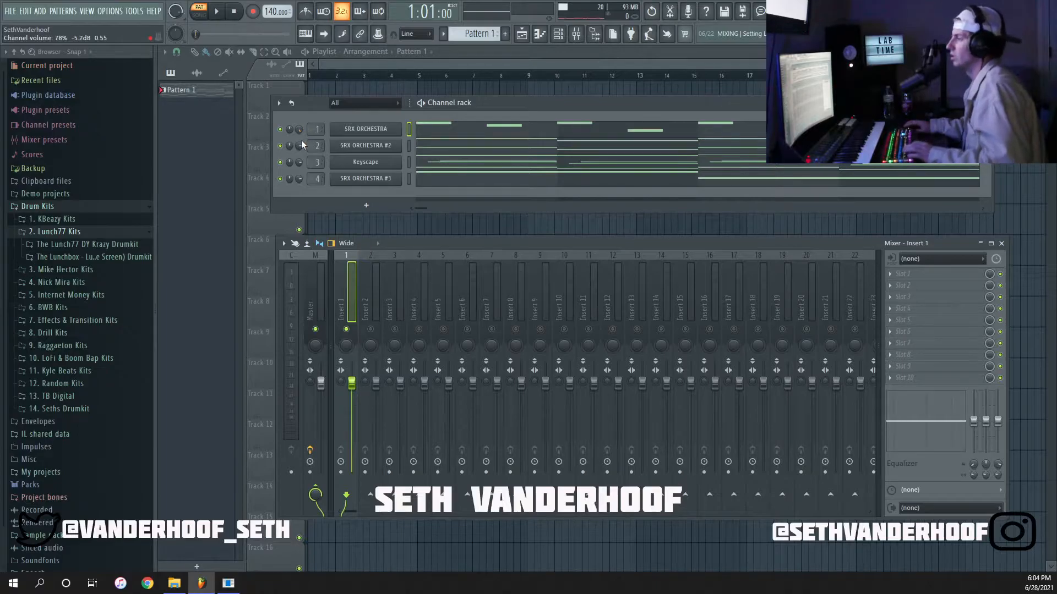
Solo mixer Insert 2 and fine-tune the channel volume of SRX ORCHESTRA #2 during playback.
click(371, 333)
key(space)
mouse_move(300, 148)
mouse_down()
mouse_move(300, 135)
mouse_move(300, 149)
mouse_up()
key(space)
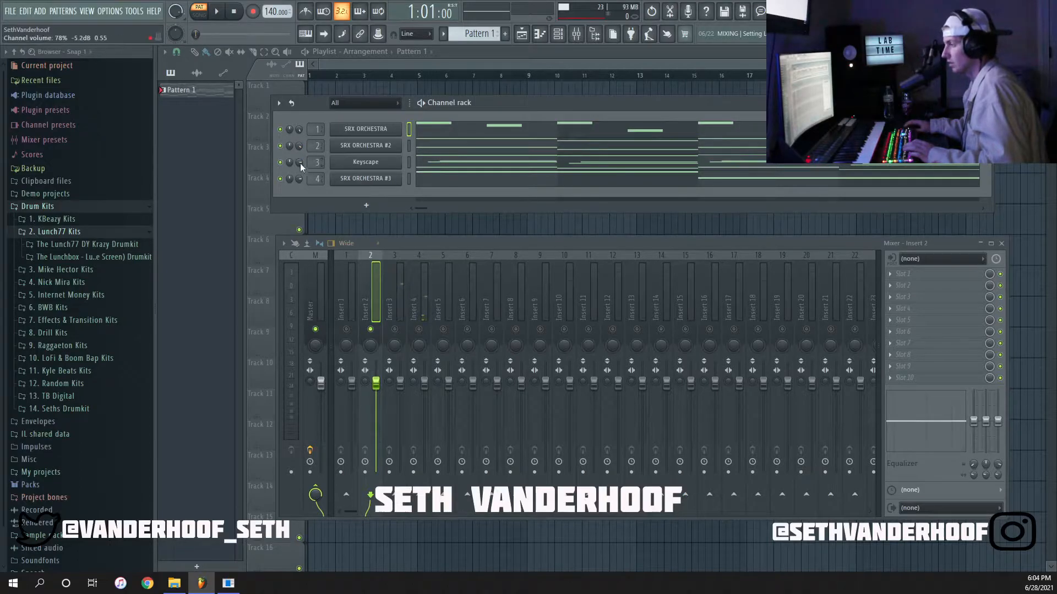
Solo mixer Insert 3 and lower the Keyscape channel volume, checking the level in repeated playback.
click(395, 330)
key(space)
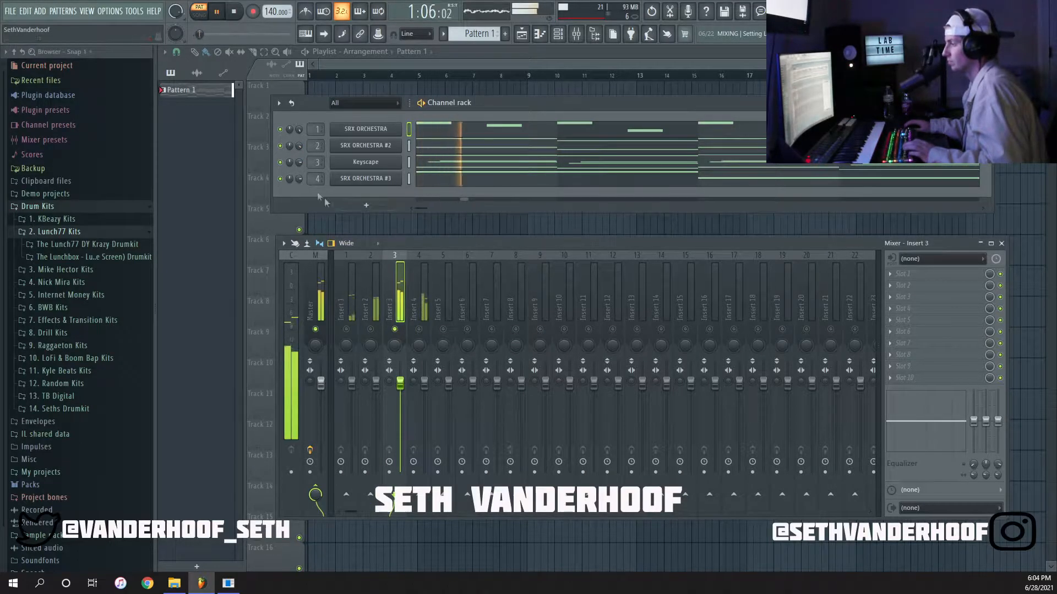
key(space)
drag(300, 163, 300, 173)
key(space)
key(space)
scroll(299, 163, down, 2)
Solo mixer Insert 4 and lower the channel volume of SRX ORCHESTRA #3 slightly during playback.
key(space)
key(space)
click(419, 283)
key(space)
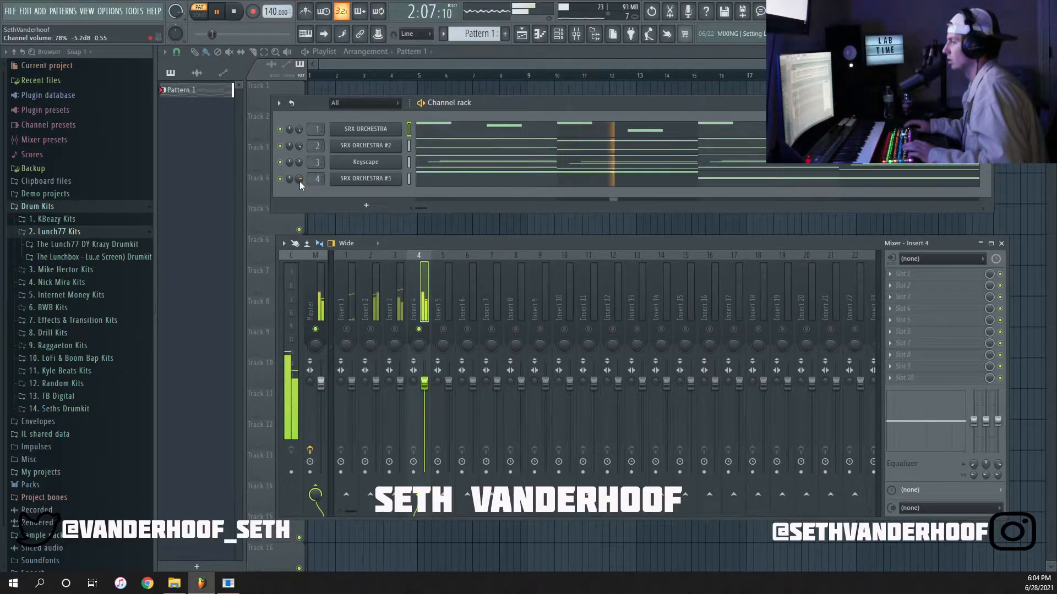
drag(299, 180, 300, 182)
key(space)
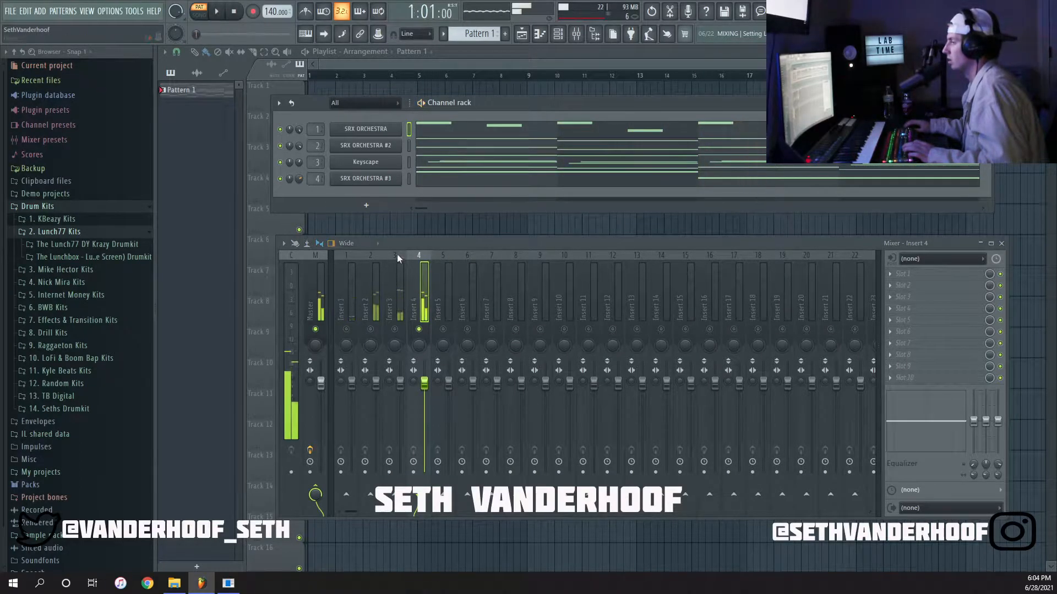
Unsolo Insert 4 and lower its mixer fader to 84% while playing the full pattern.
right_click(420, 330)
key(space)
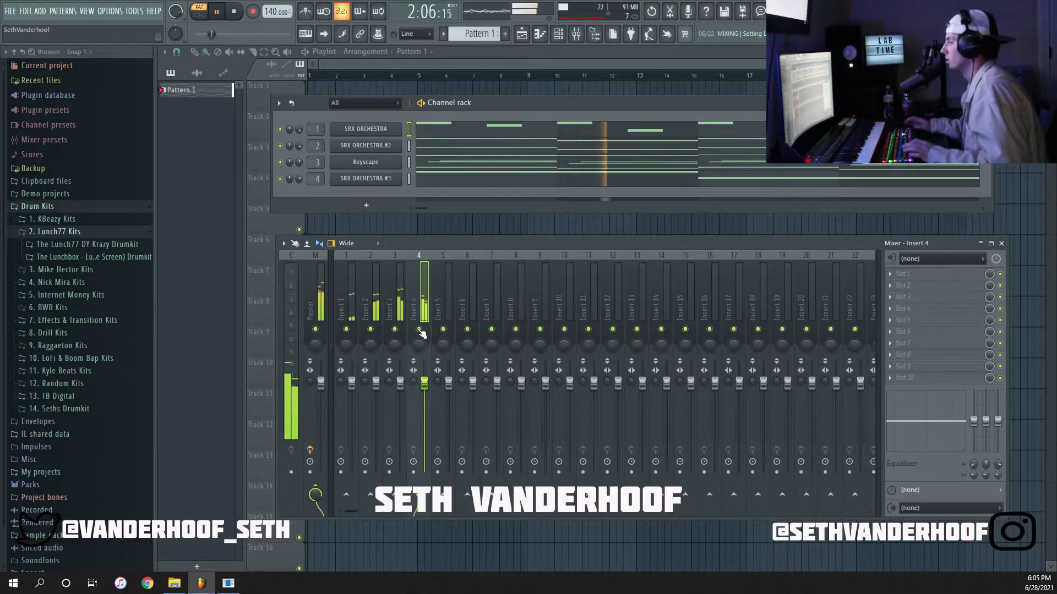
key(space)
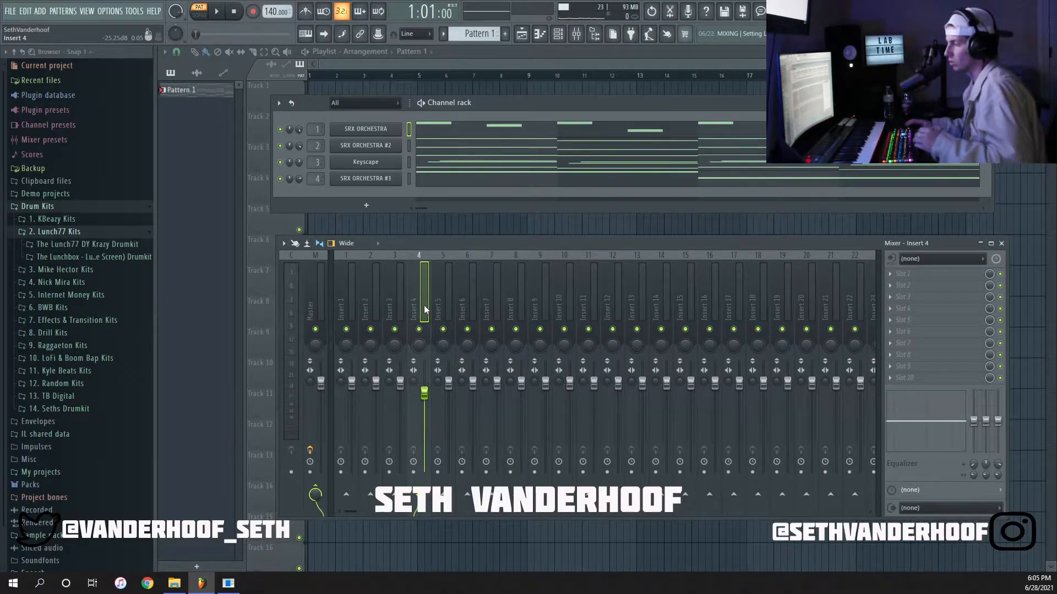
key(space)
drag(425, 400, 426, 405)
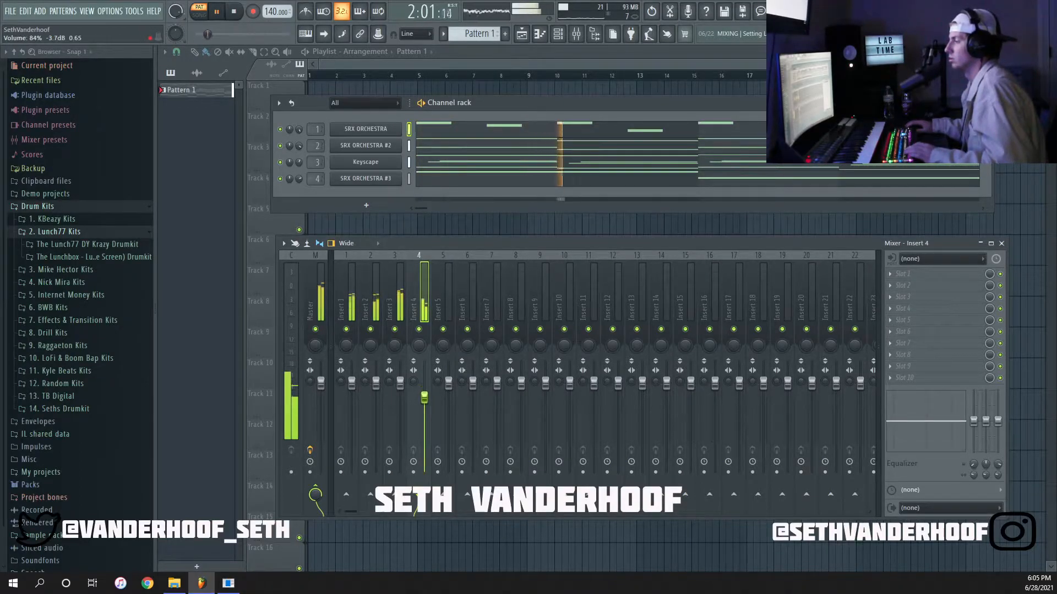
click(351, 291)
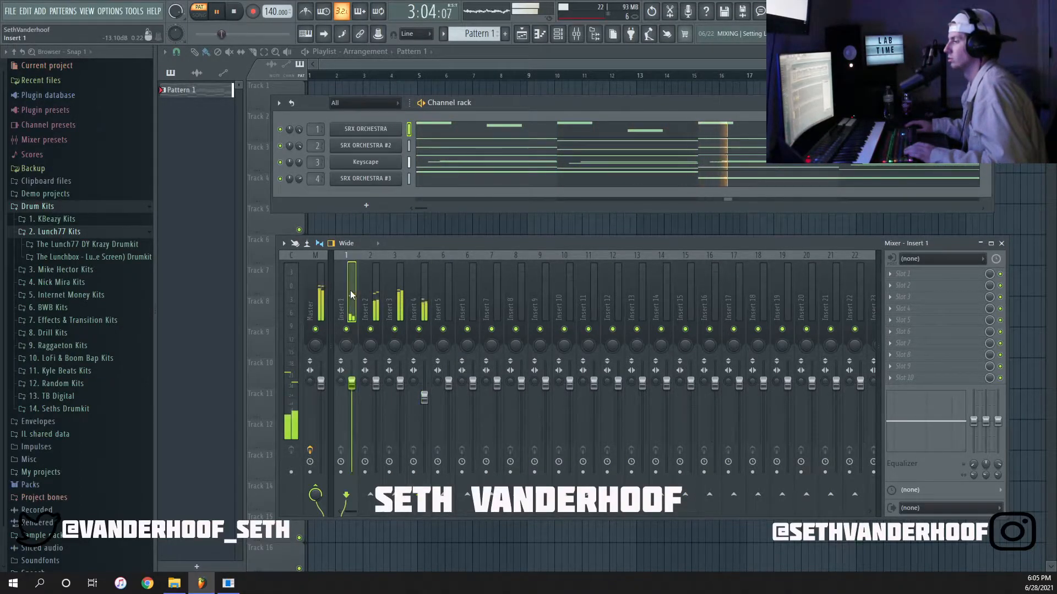
key(space)
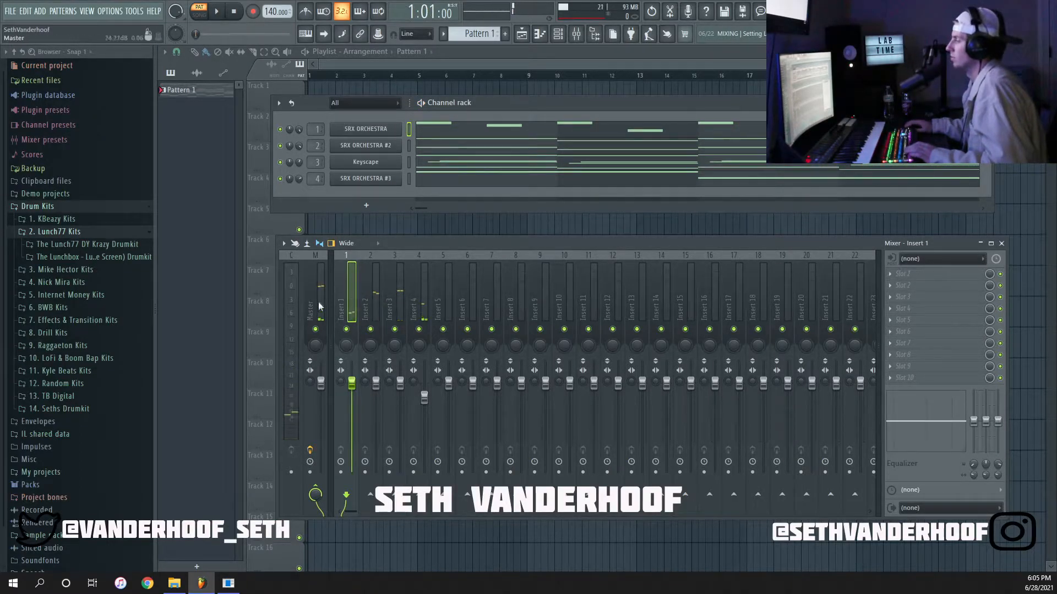
Load the HalfTime effect into the first slot of mixer Insert 3 and close its window.
click(377, 281)
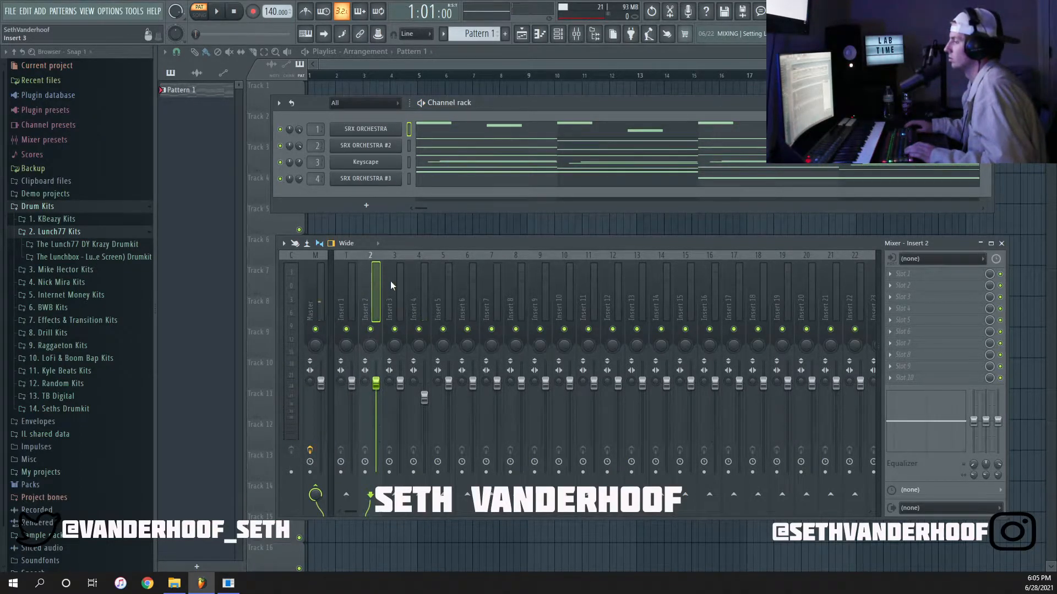
click(391, 281)
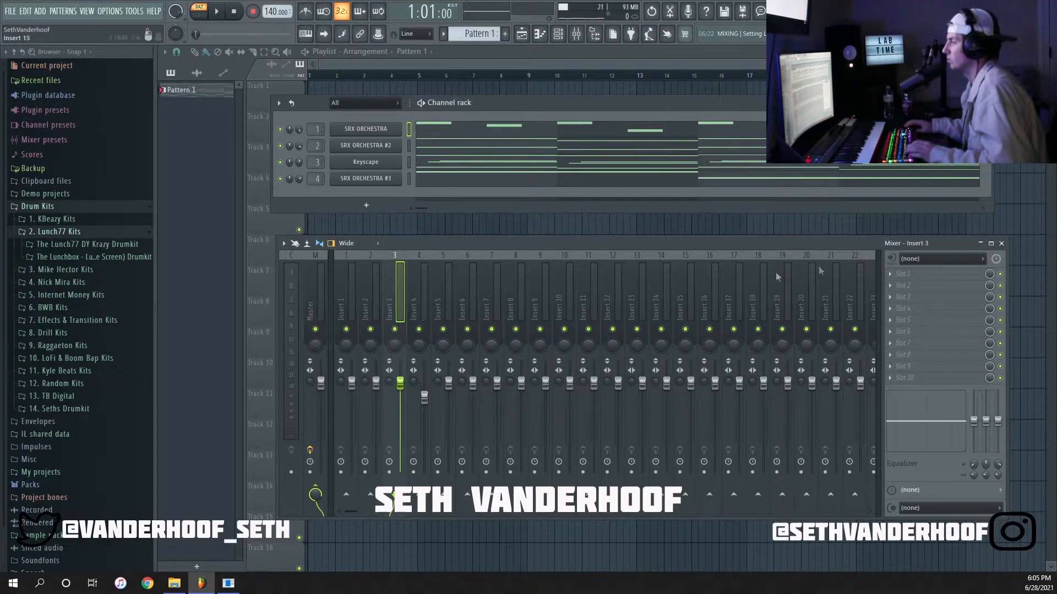
click(916, 274)
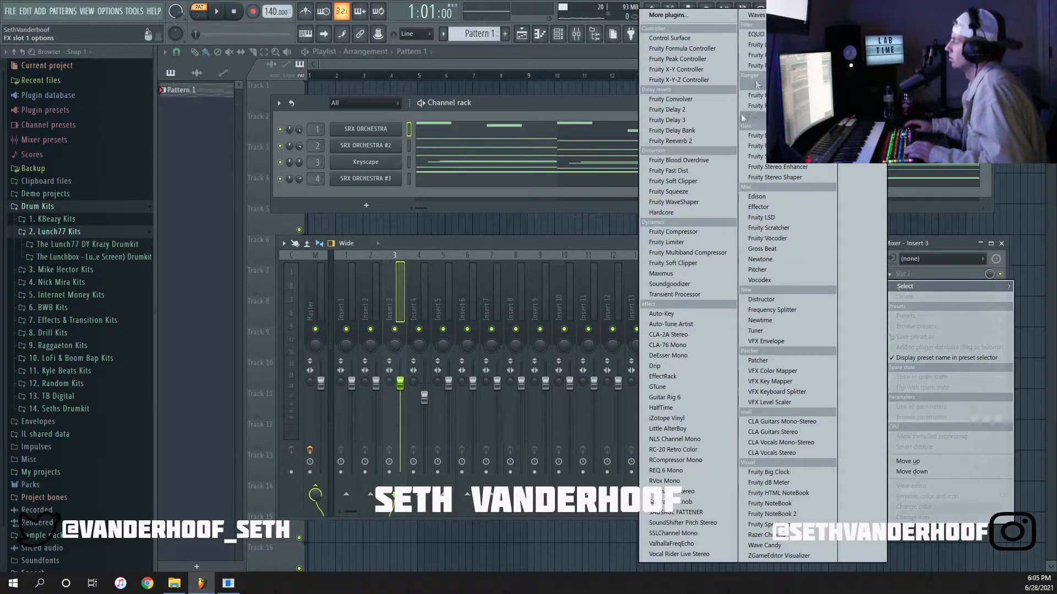
click(662, 408)
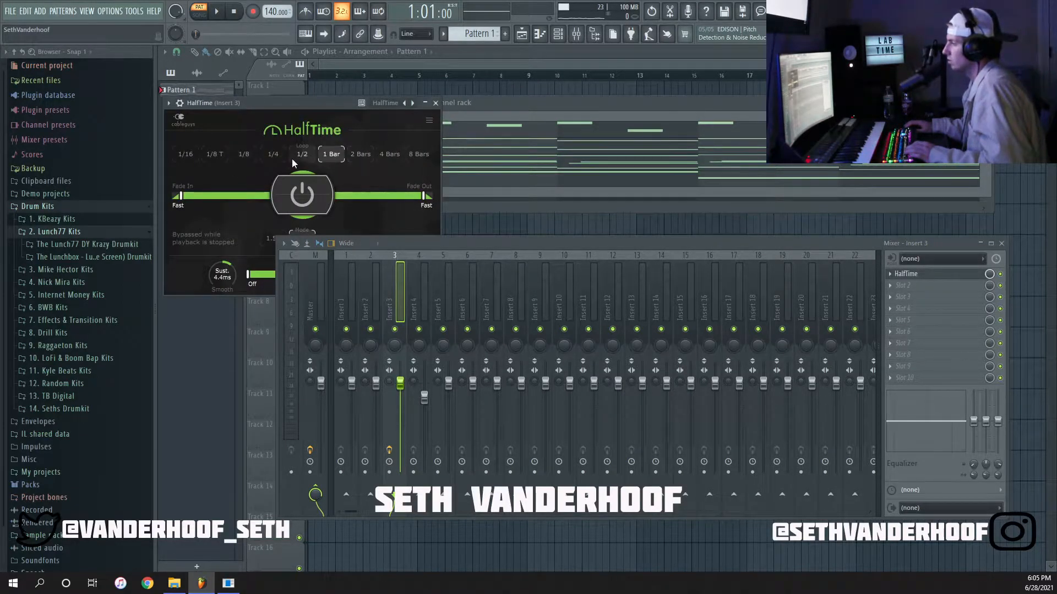
click(436, 104)
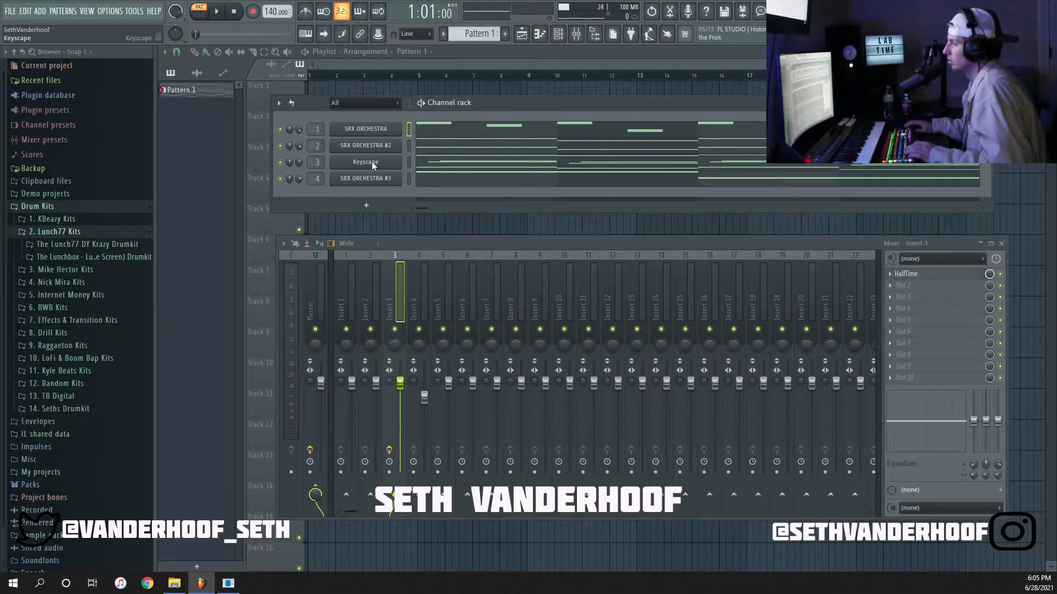
Transpose all Keyscape notes one octave up and play the pattern.
right_click(398, 159)
click(410, 157)
key(space)
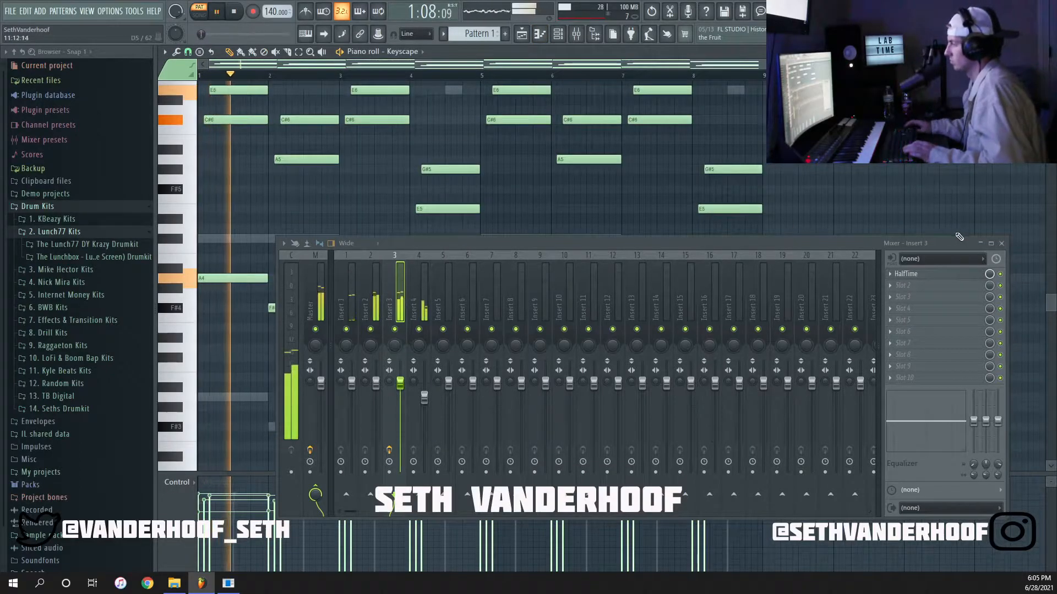
click(1001, 243)
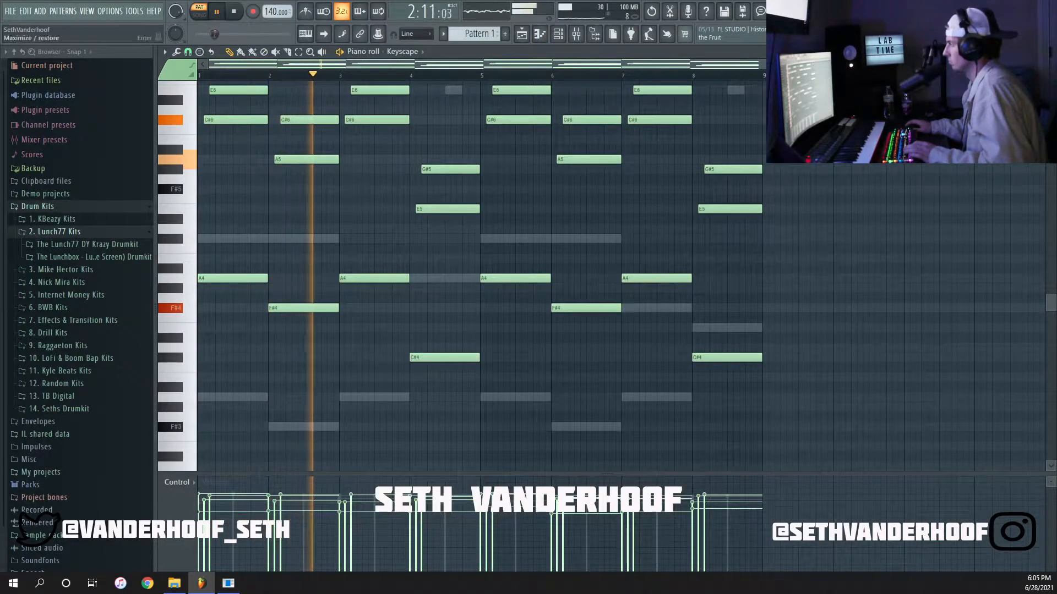
click(1048, 51)
Audition the Keyscape channel in solo and within the full mix, and bring the mixer back into view.
right_click(281, 162)
right_click(281, 162)
key(F6)
click(558, 34)
click(576, 34)
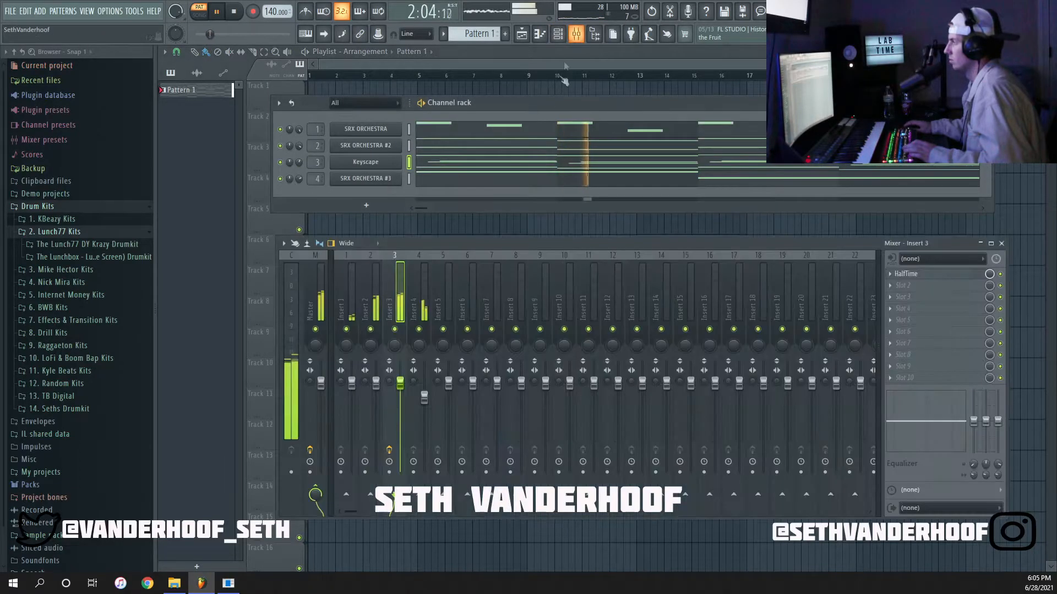
key(space)
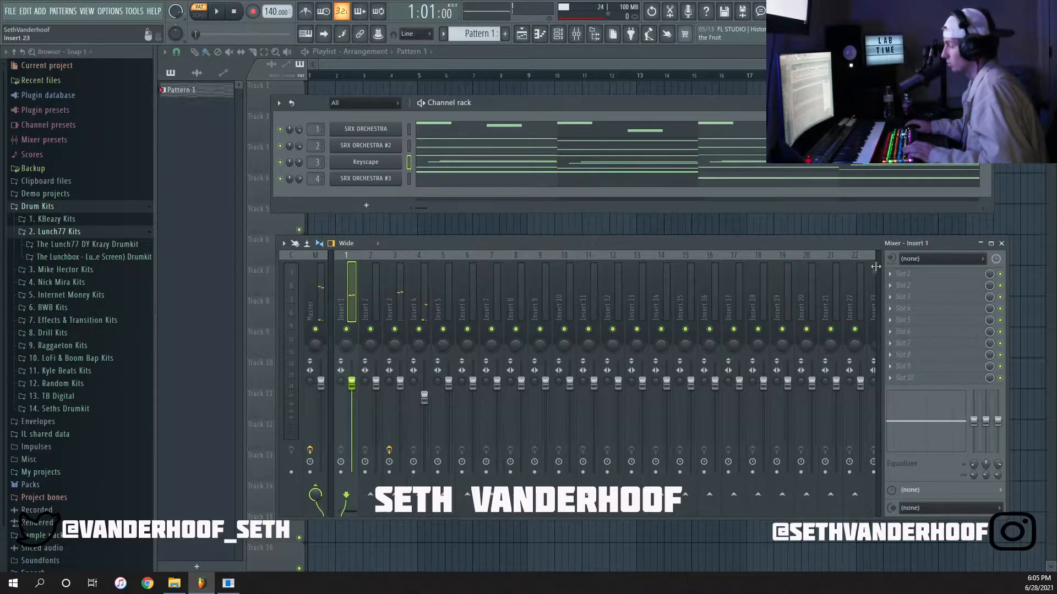
Load Fruity Reeverb 2 into the first slot of Insert 1 and raise its wet level to about 74%, checking it during playback.
click(968, 274)
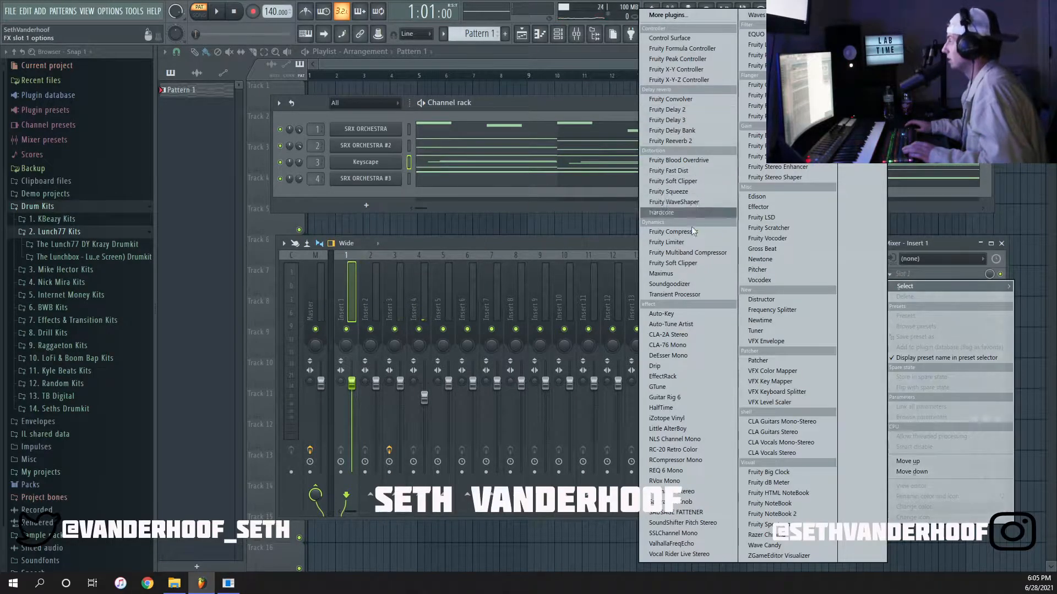
click(682, 141)
drag(408, 159, 540, 149)
drag(634, 185, 633, 178)
key(space)
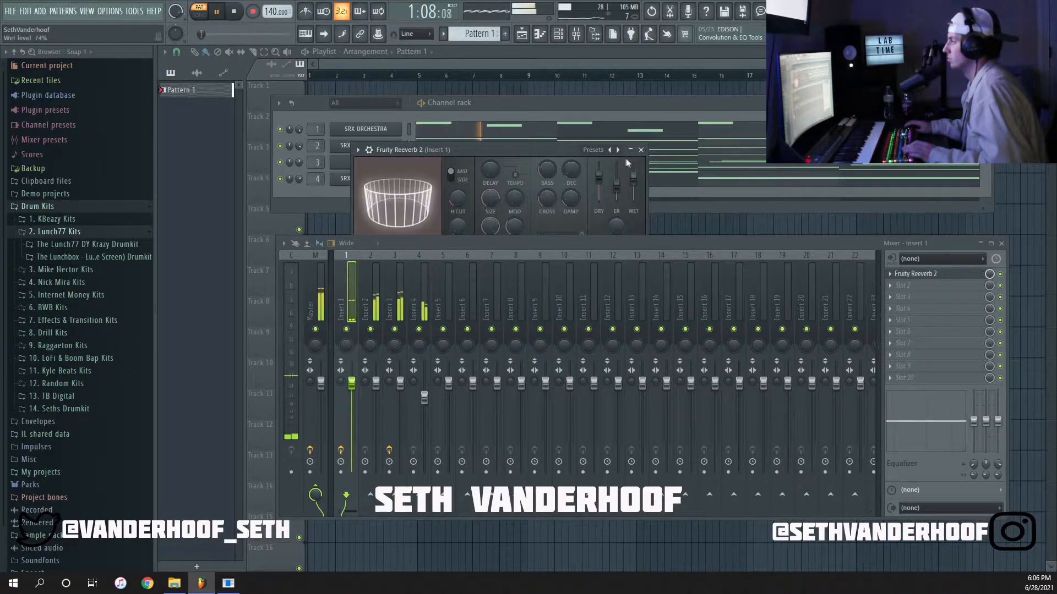
drag(633, 178, 598, 180)
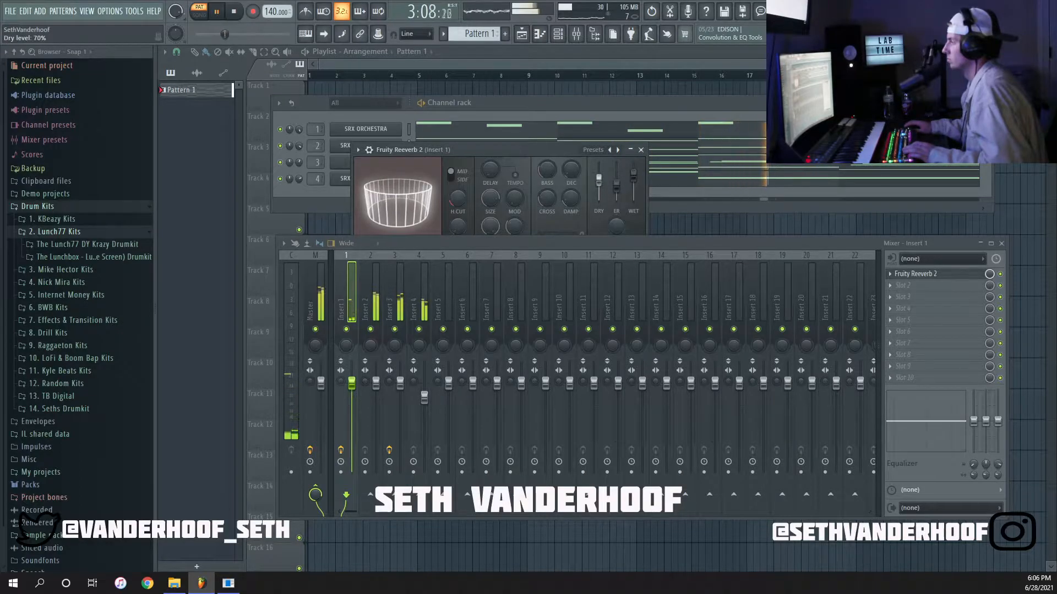
click(641, 150)
Transpose all SRX ORCHESTRA #2 notes one octave up and play the pattern.
click(400, 291)
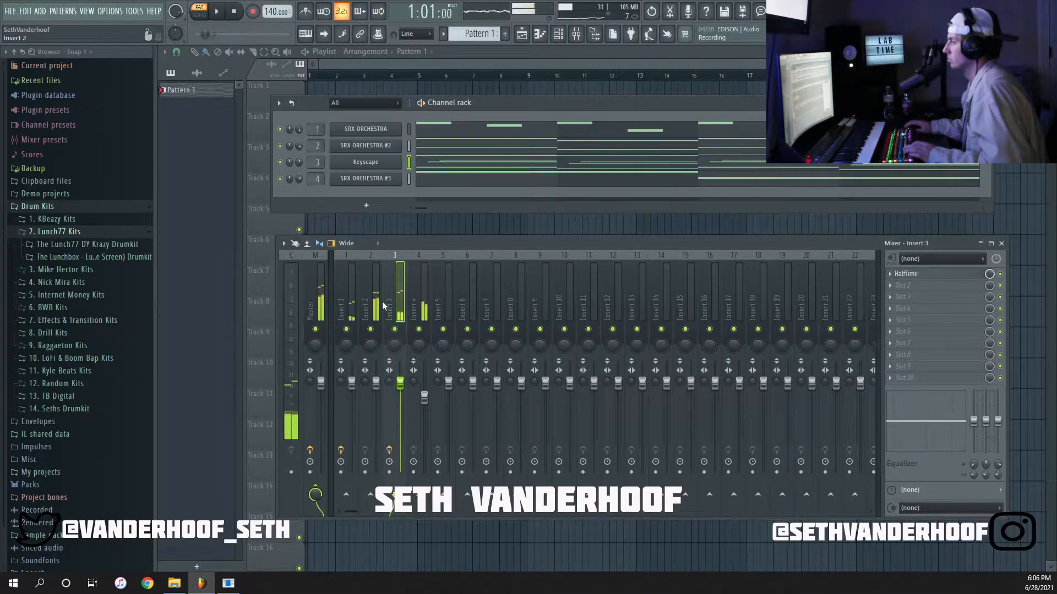
click(377, 292)
key(space)
right_click(385, 146)
click(427, 148)
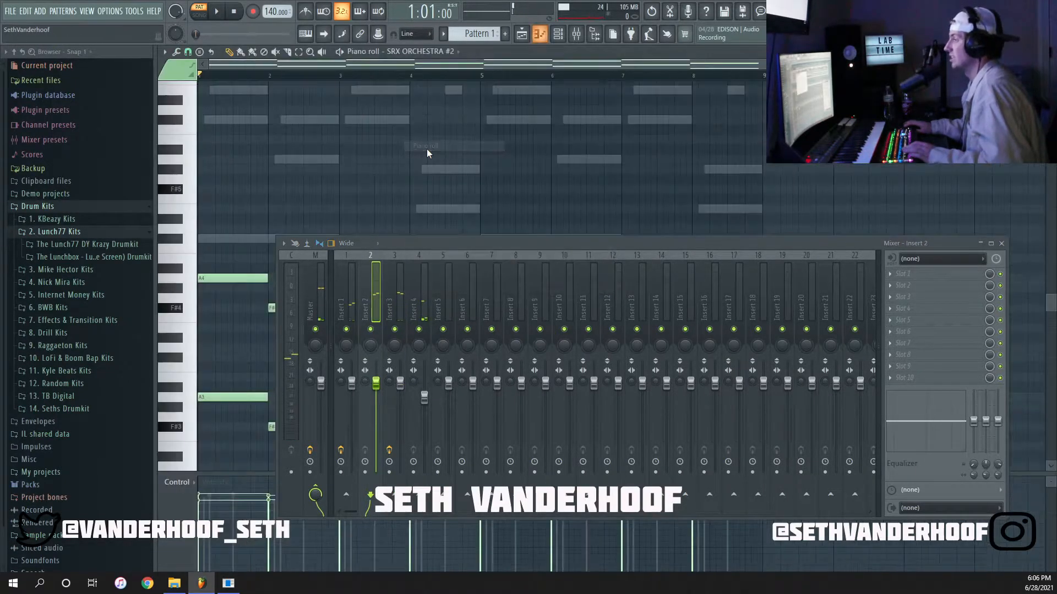
key(space)
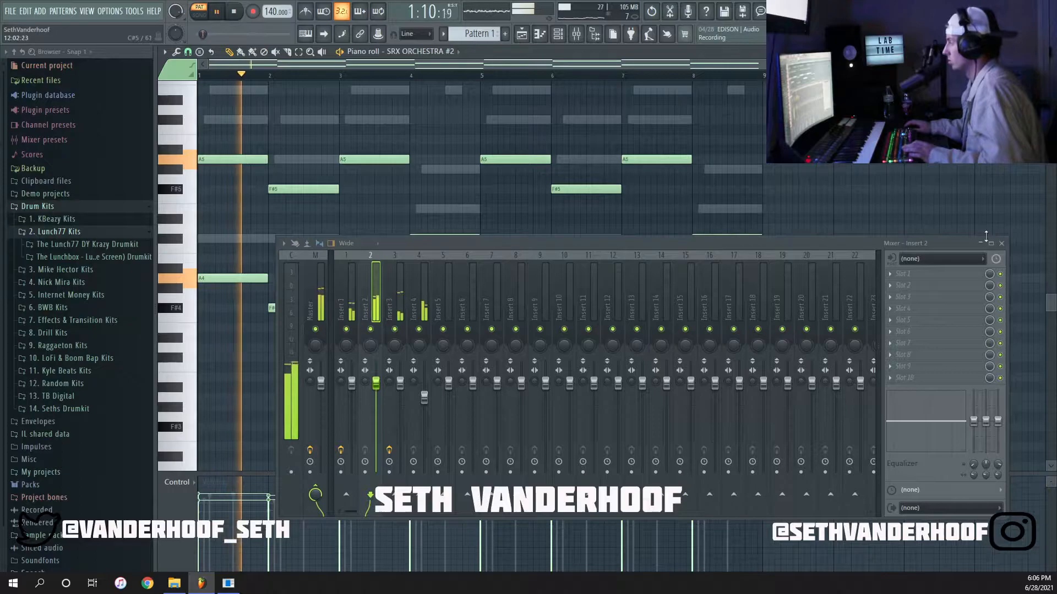
click(1001, 243)
click(1049, 51)
key(space)
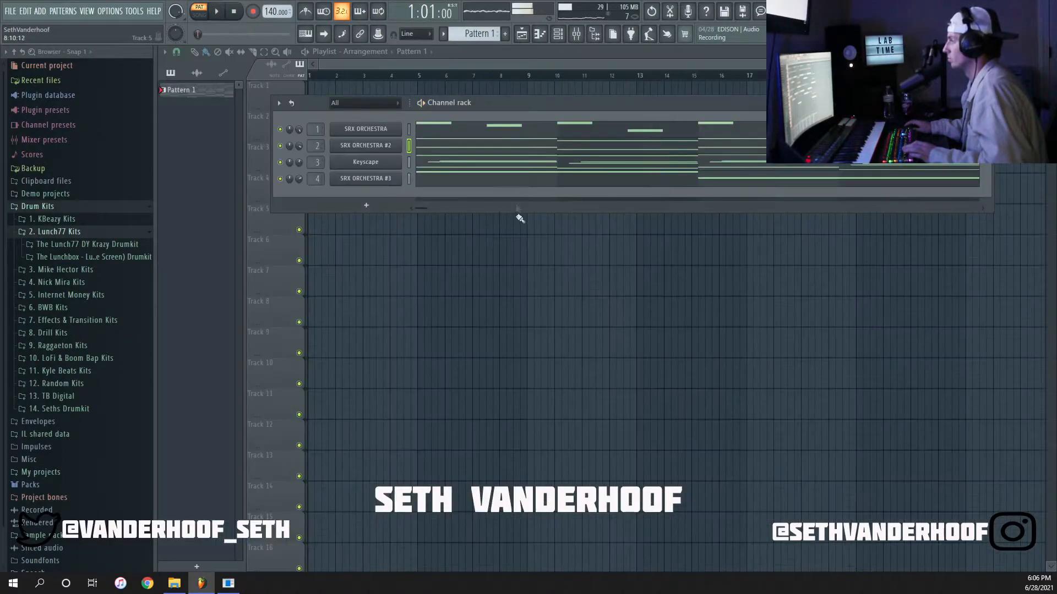
click(575, 37)
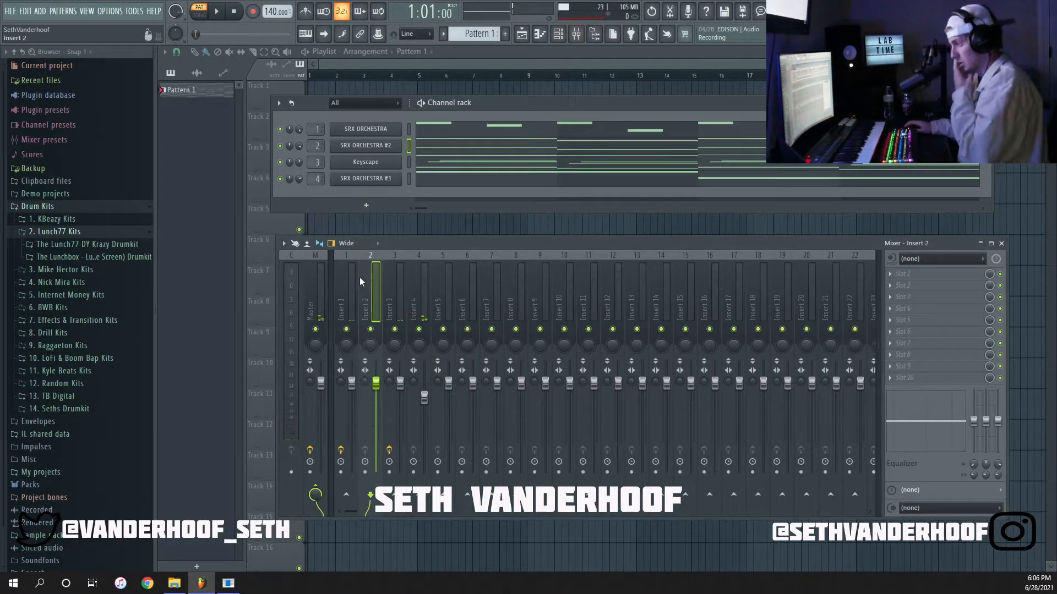
click(902, 274)
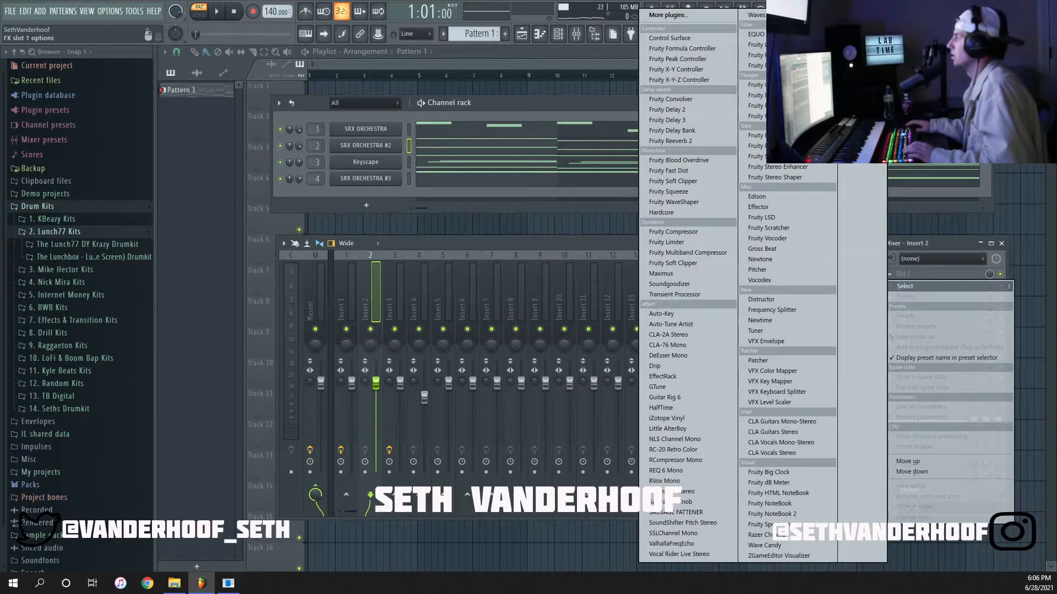
click(986, 103)
click(567, 38)
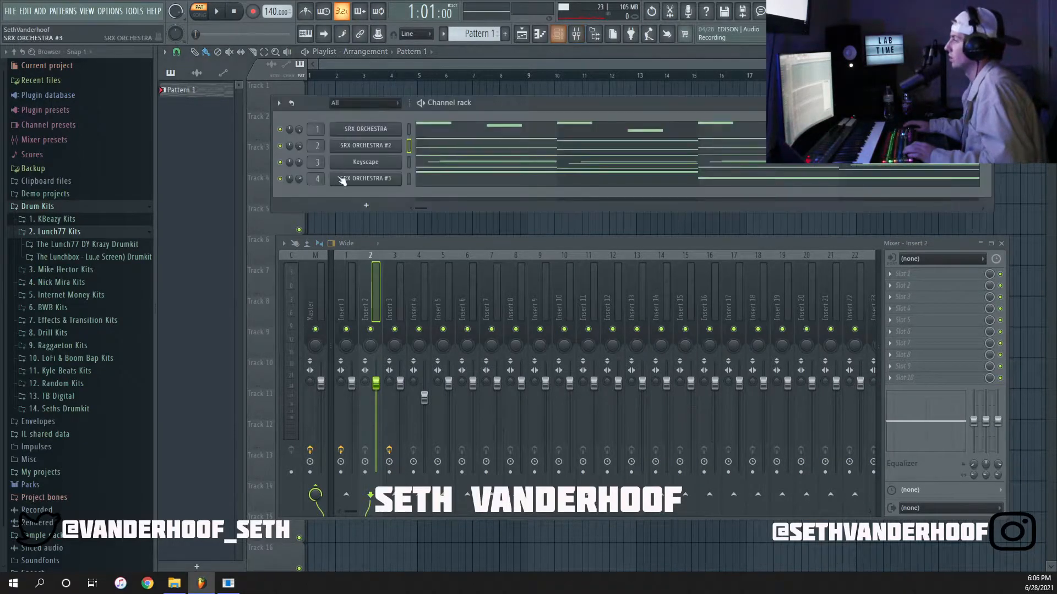
Try panning the upper-octave notes of SRX ORCHESTRA #2 about 83% right, undo the change and close the piano roll.
right_click(365, 149)
click(439, 149)
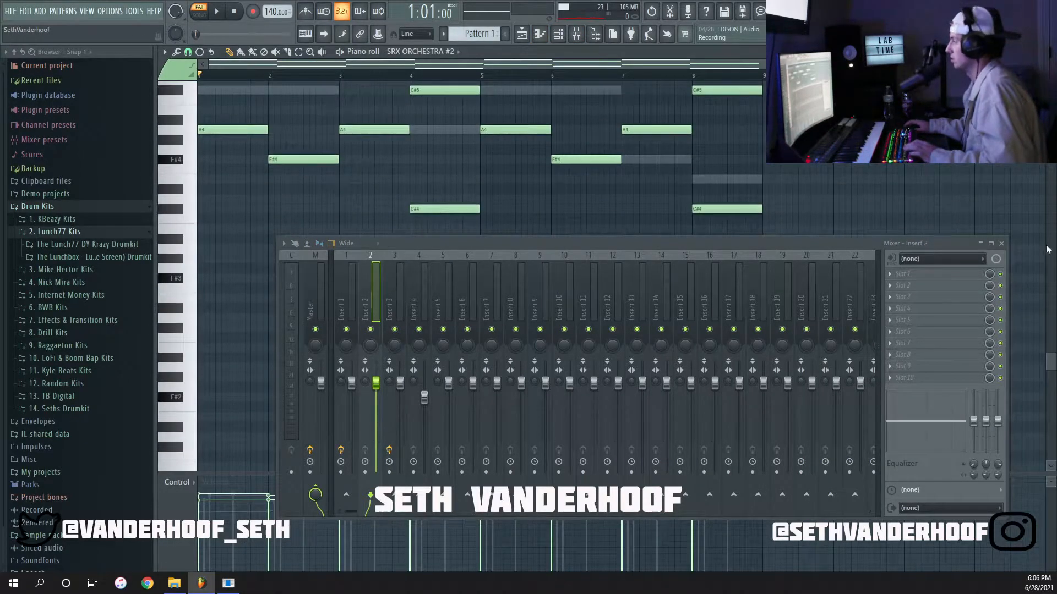
click(1003, 243)
scroll(680, 253, up, 6)
drag(851, 274, 247, 168)
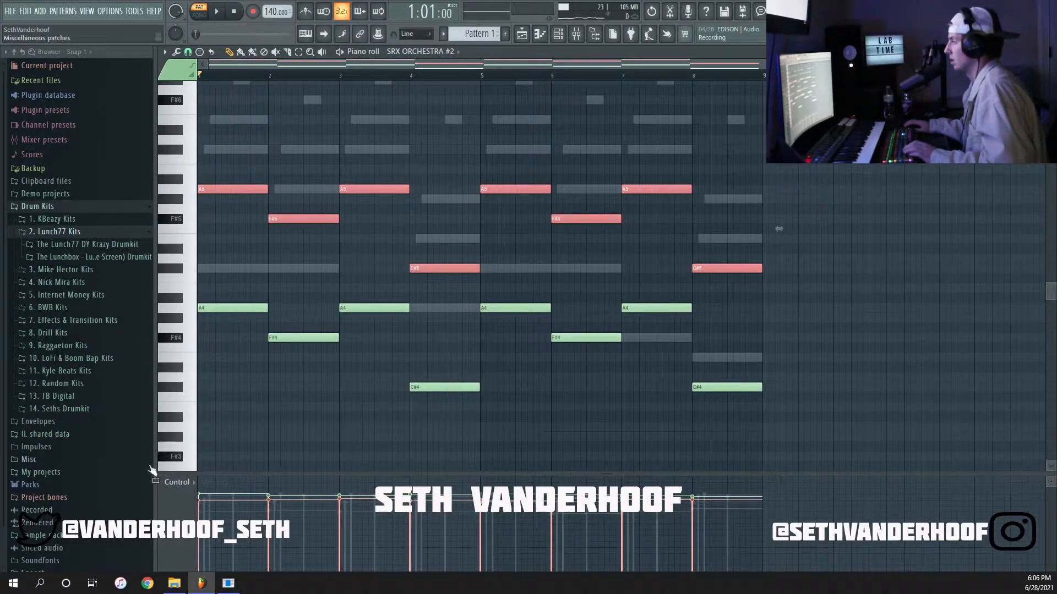
click(188, 485)
click(196, 504)
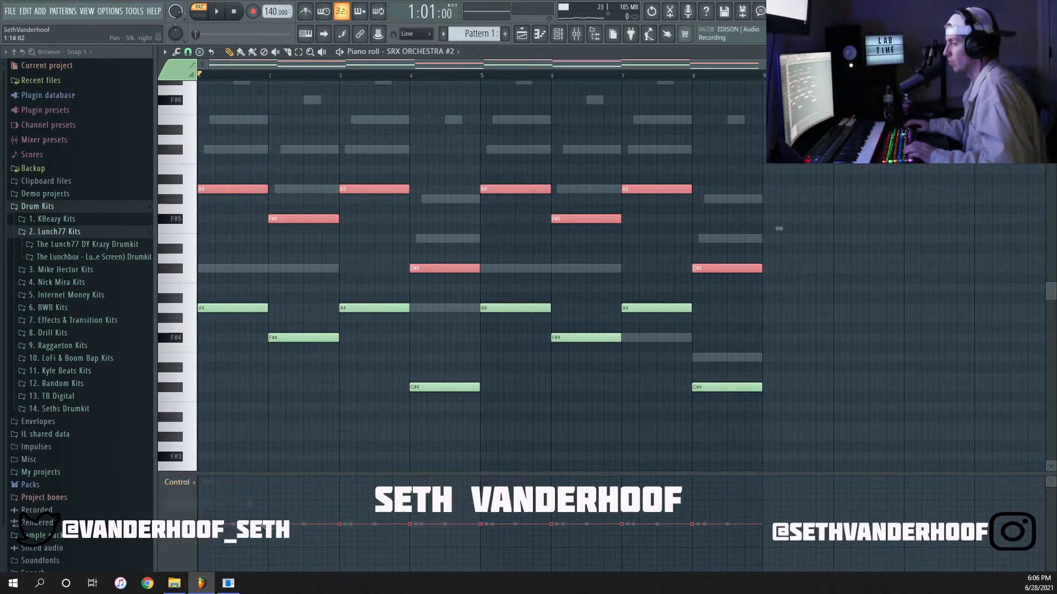
drag(199, 498, 688, 499)
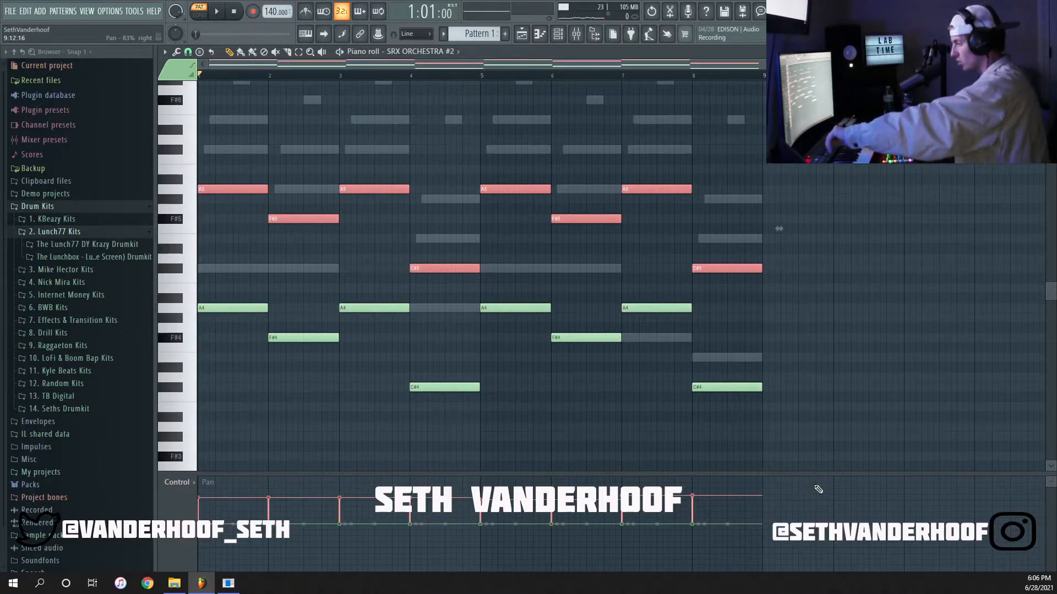
key(ctrl+z)
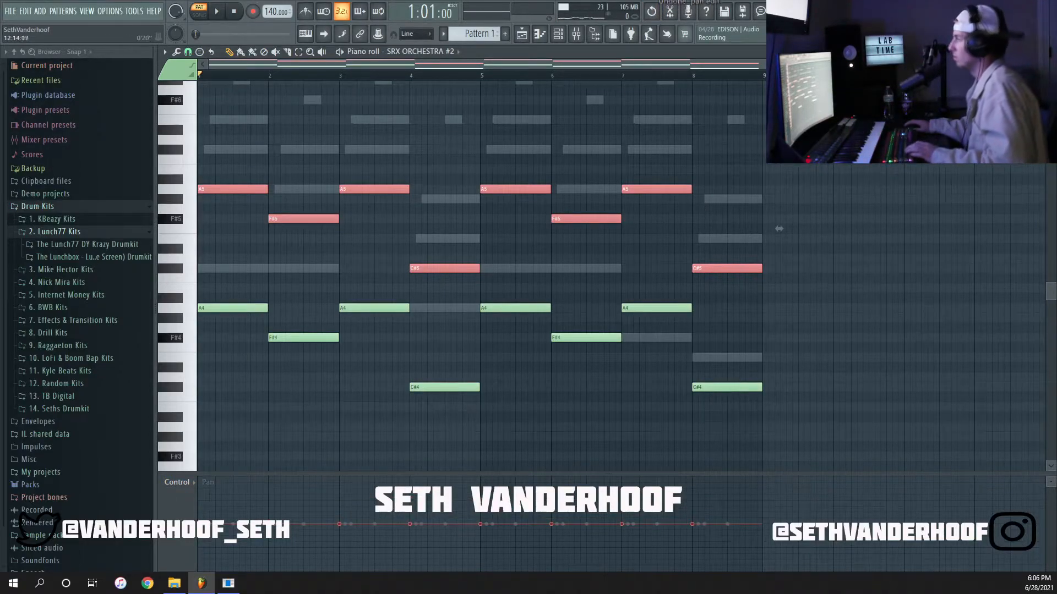
click(863, 249)
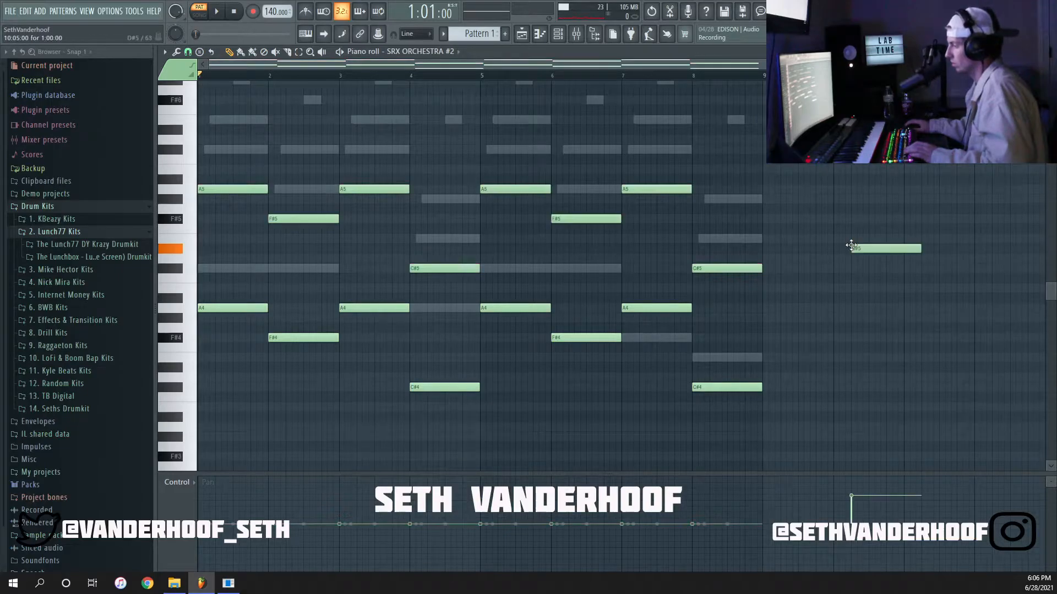
key(Escape)
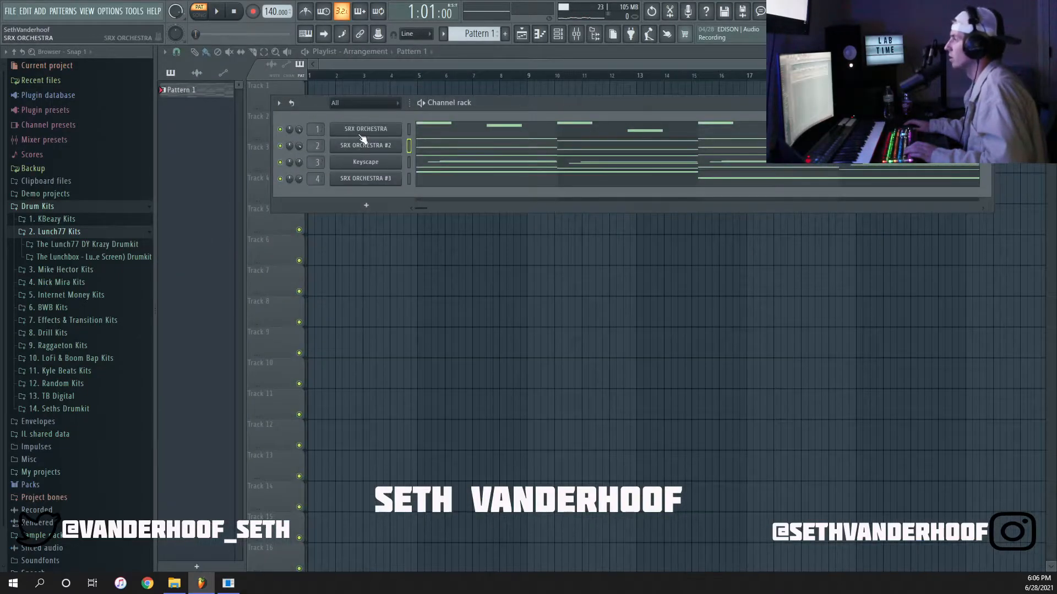
Load S1 Imager Stereo into the first slot of Insert 2 and arrange its window clear of the mixer.
click(576, 35)
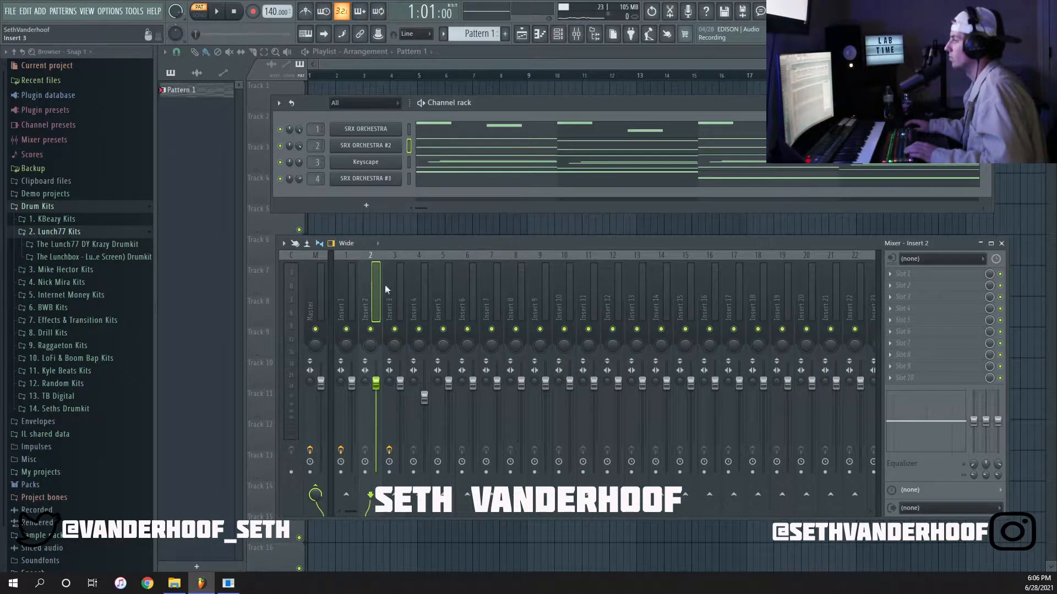
click(928, 277)
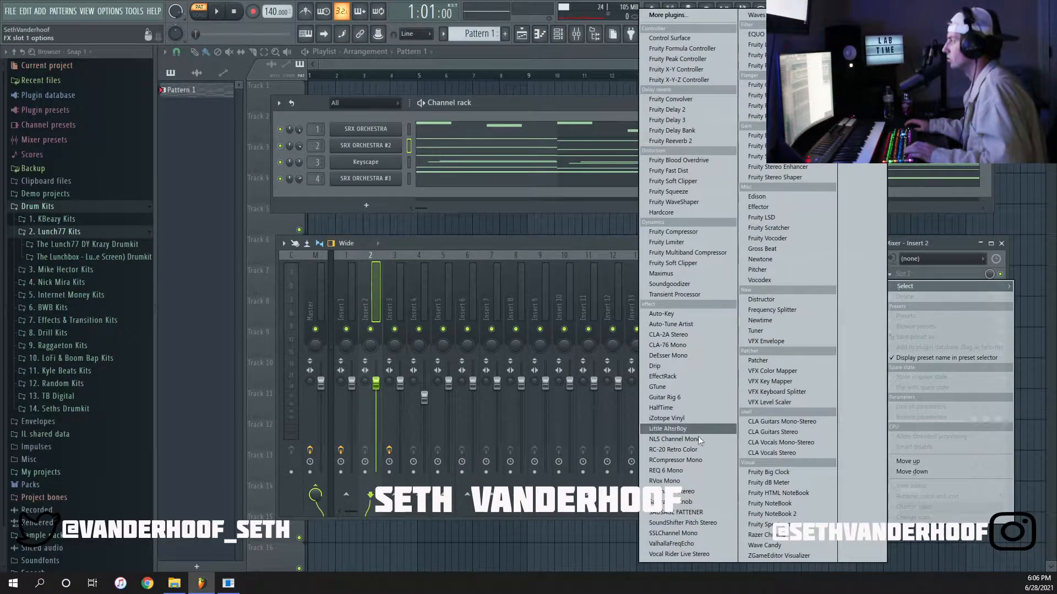
click(682, 492)
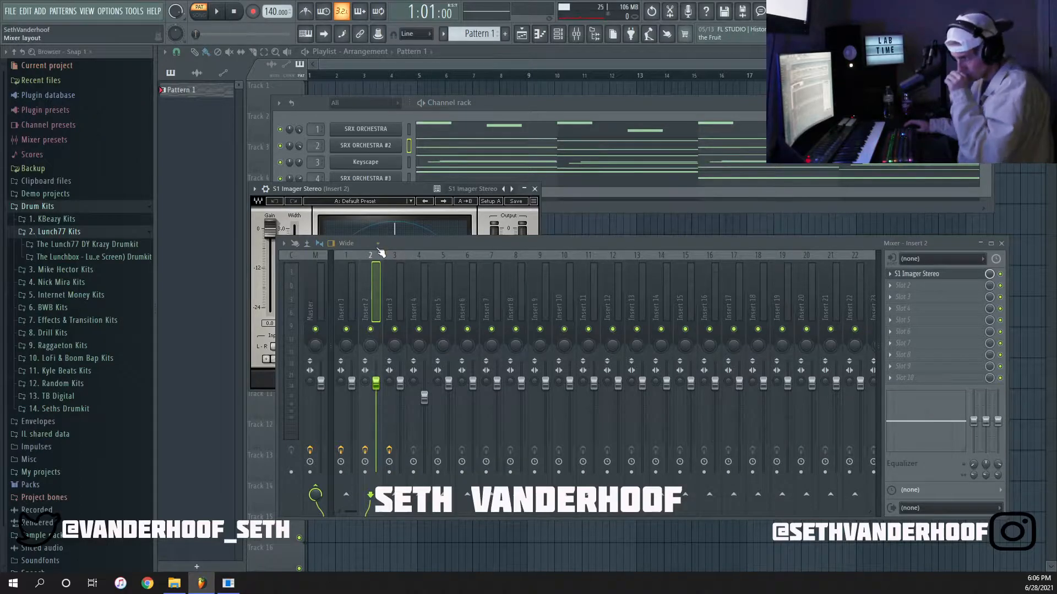
drag(402, 249, 396, 273)
drag(384, 187, 429, 87)
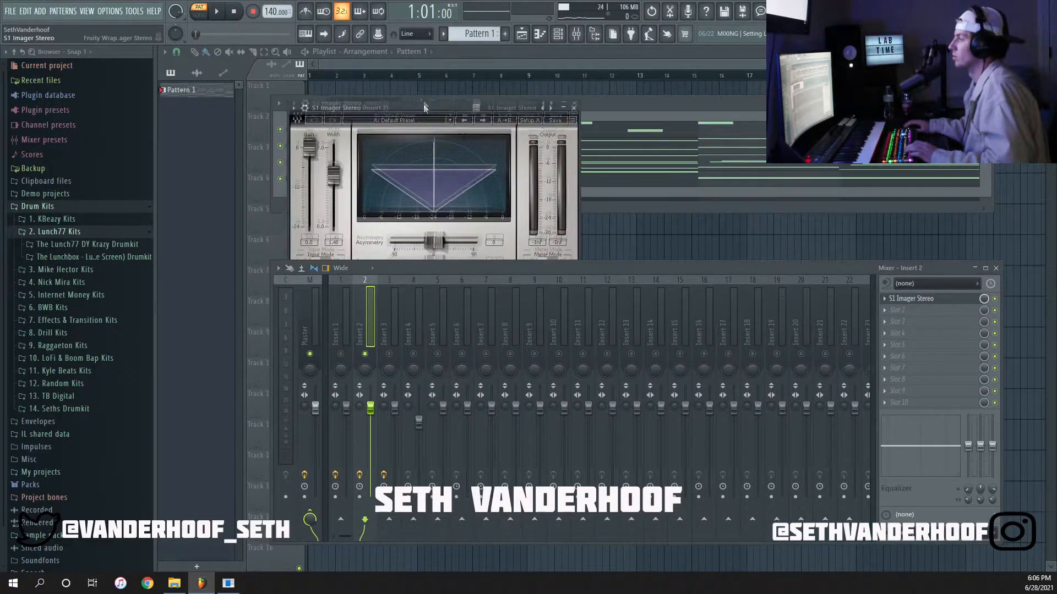
Widen the S1 Imager Stereo width to 2.59 during playback and close the plugin.
key(space)
mouse_move(338, 154)
mouse_down()
mouse_move(341, 197)
mouse_move(344, 138)
mouse_up()
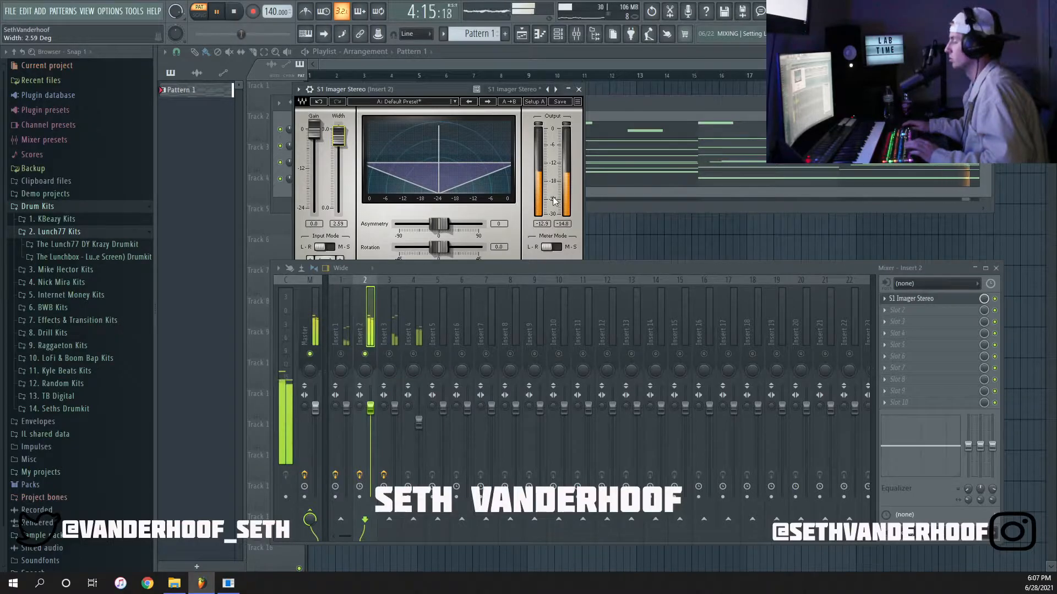
click(579, 89)
key(space)
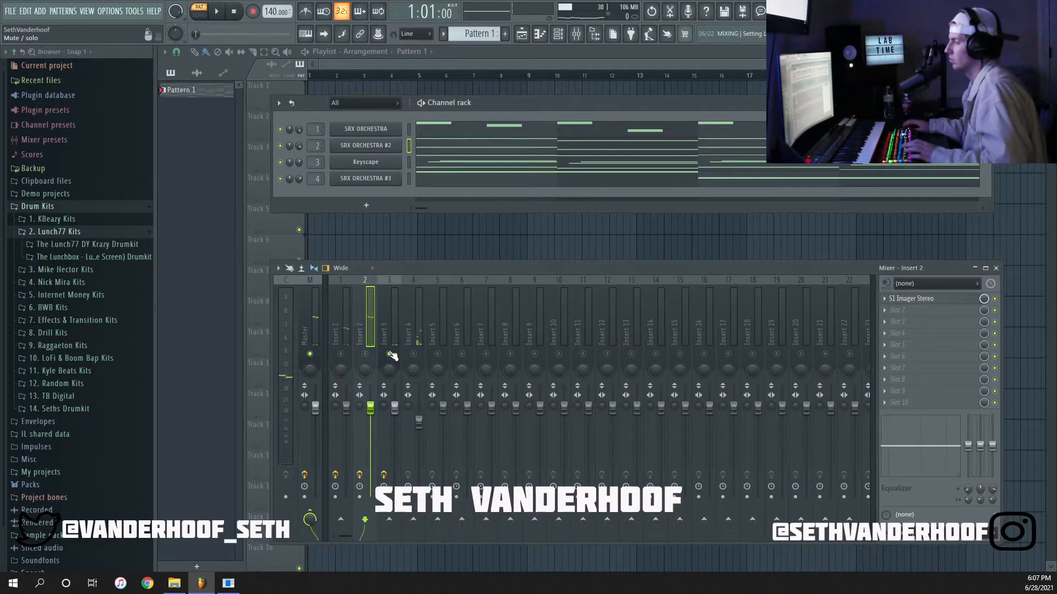
Re-enable all mixer inserts and play the pattern while checking Insert 3 and Insert 4.
right_click(390, 354)
click(392, 322)
key(space)
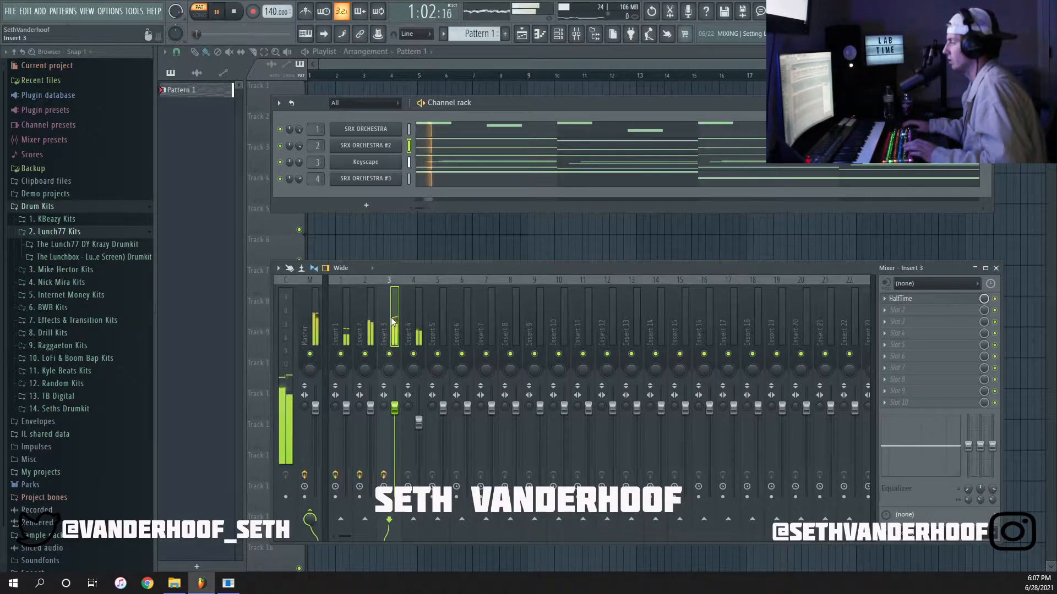
click(418, 334)
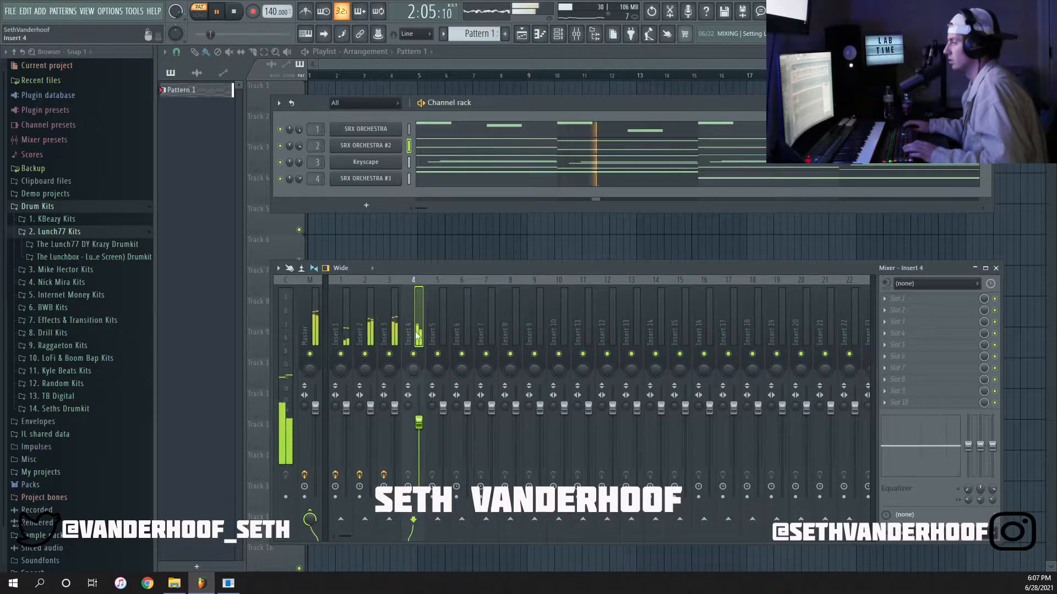
key(space)
key(space)
Solo SRX ORCHESTRA #3 during playback and switch its patch to 062 OrgFlute 8'S.
right_click(365, 179)
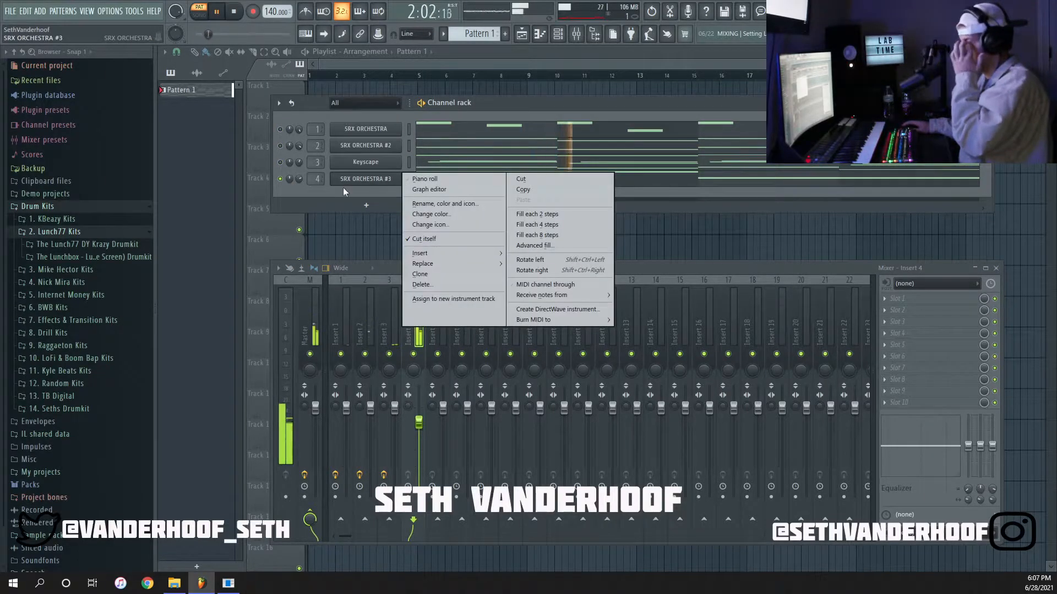
click(342, 188)
click(359, 180)
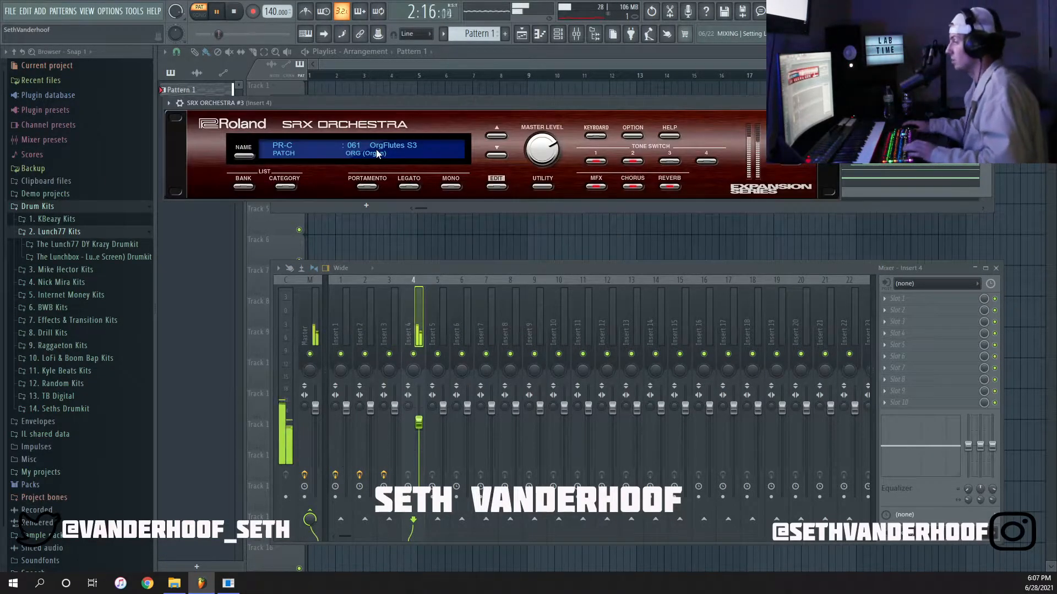
click(496, 156)
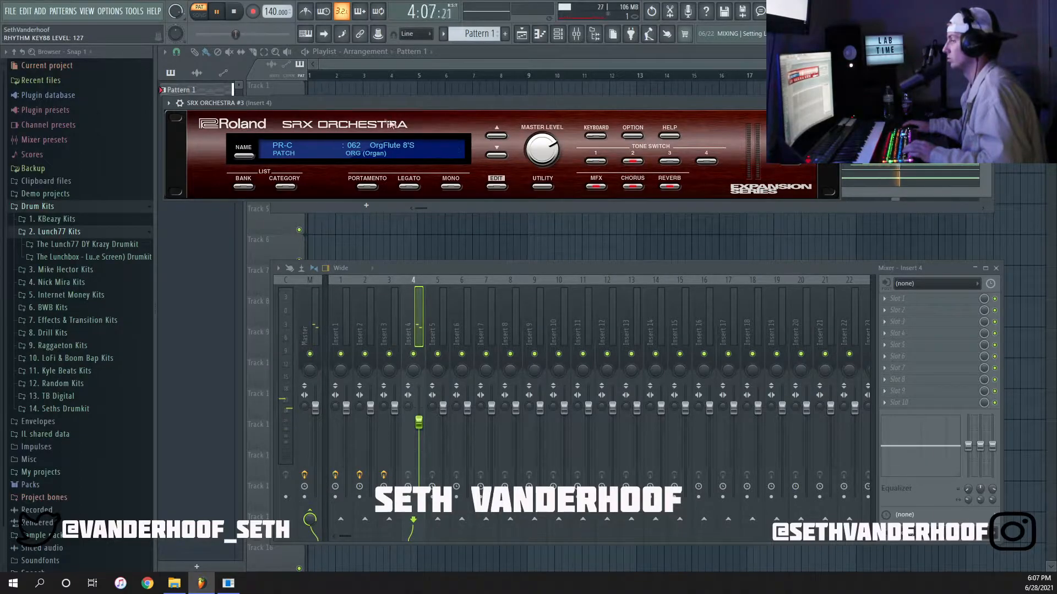
click(832, 103)
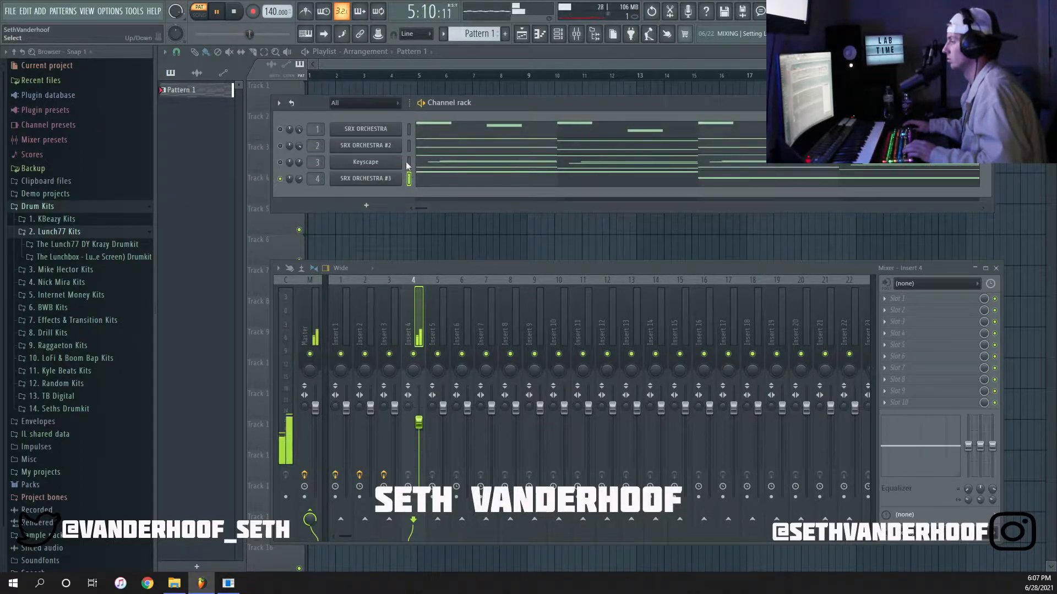
Look over the SRX ORCHESTRA #3 notes in the piano roll and return to the channel rack.
click(408, 179)
key(space)
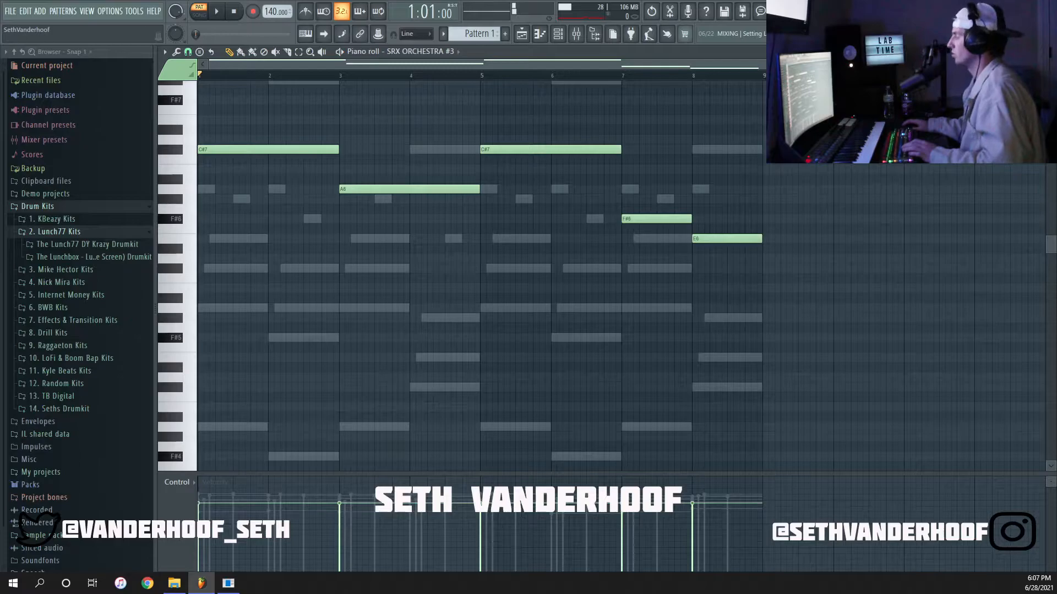
key(F6)
key(F7)
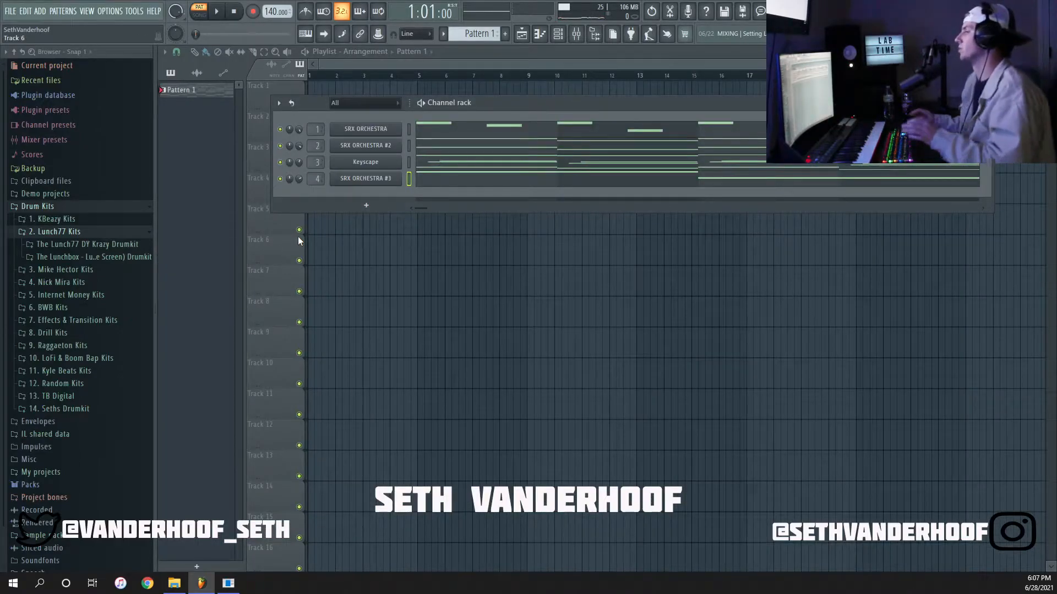
Audition the channels one at a time in solo, including SRX ORCHESTRA #2, Keyscape and SRX ORCHESTRA #3.
key(space)
key(space)
key(space)
key(space)
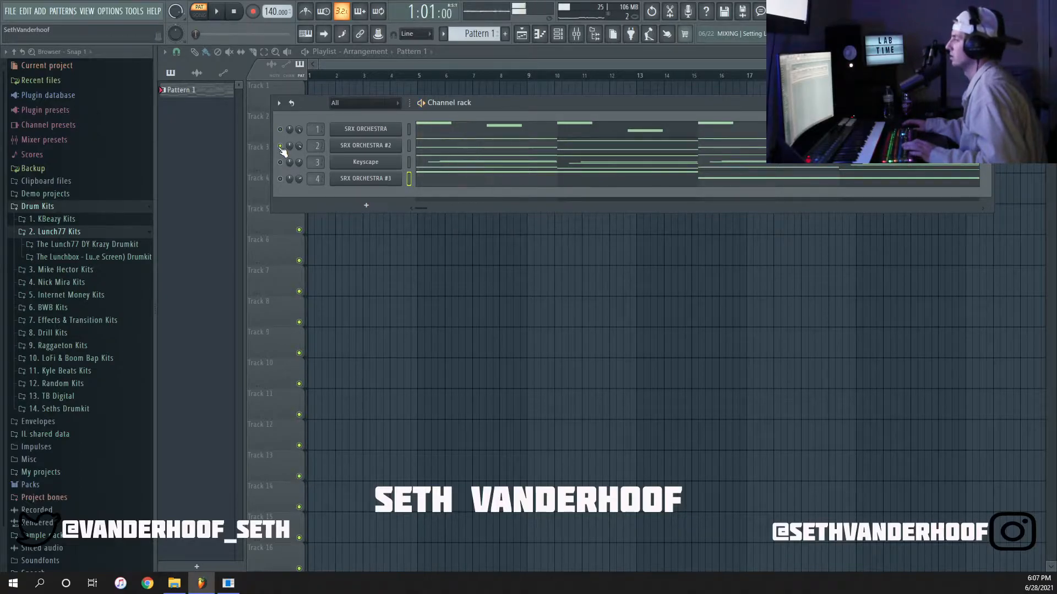
key(space)
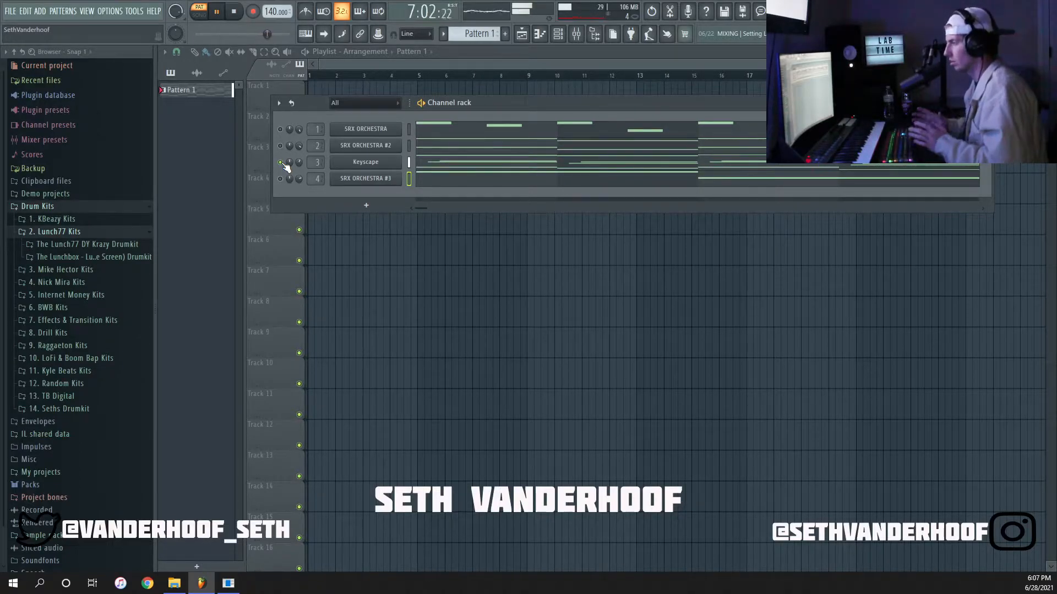
key(space)
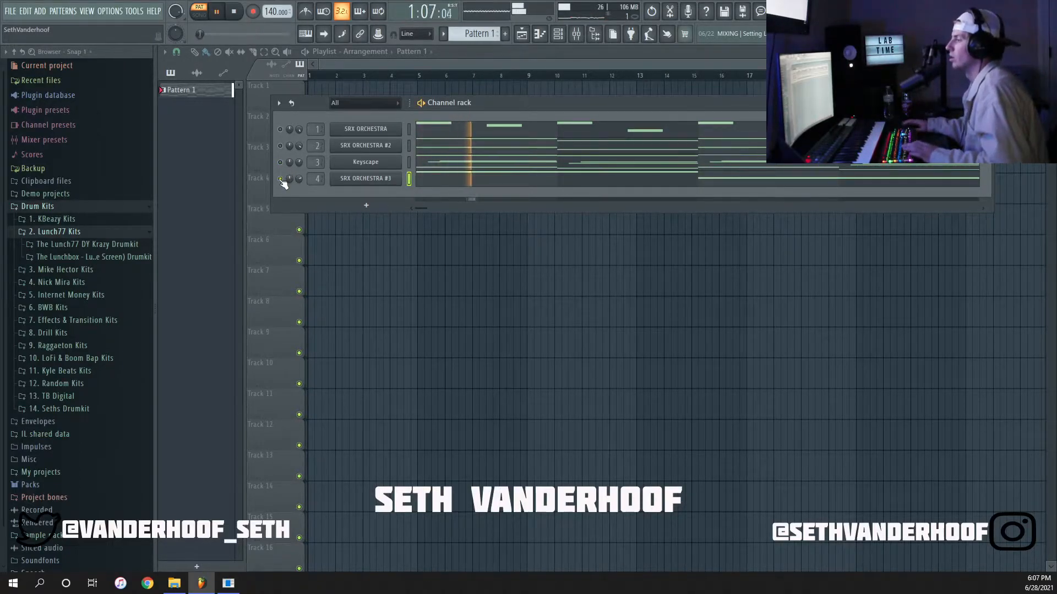
key(space)
Transpose all SRX ORCHESTRA #3 notes one octave down and play the channel in solo.
right_click(403, 178)
click(407, 177)
key(ctrl+Down)
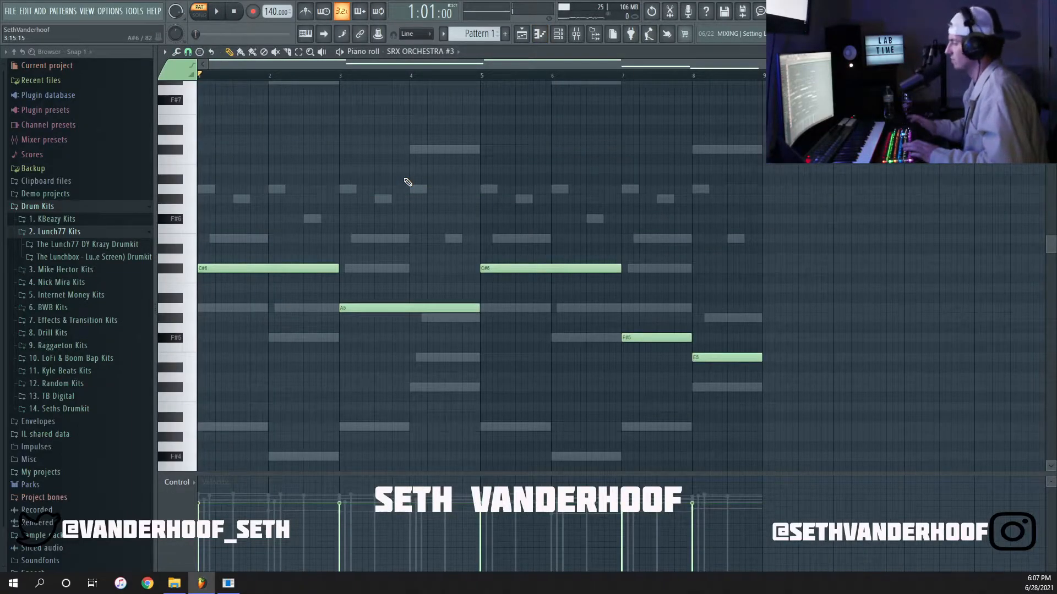
key(ctrl+Down)
key(space)
key(Escape)
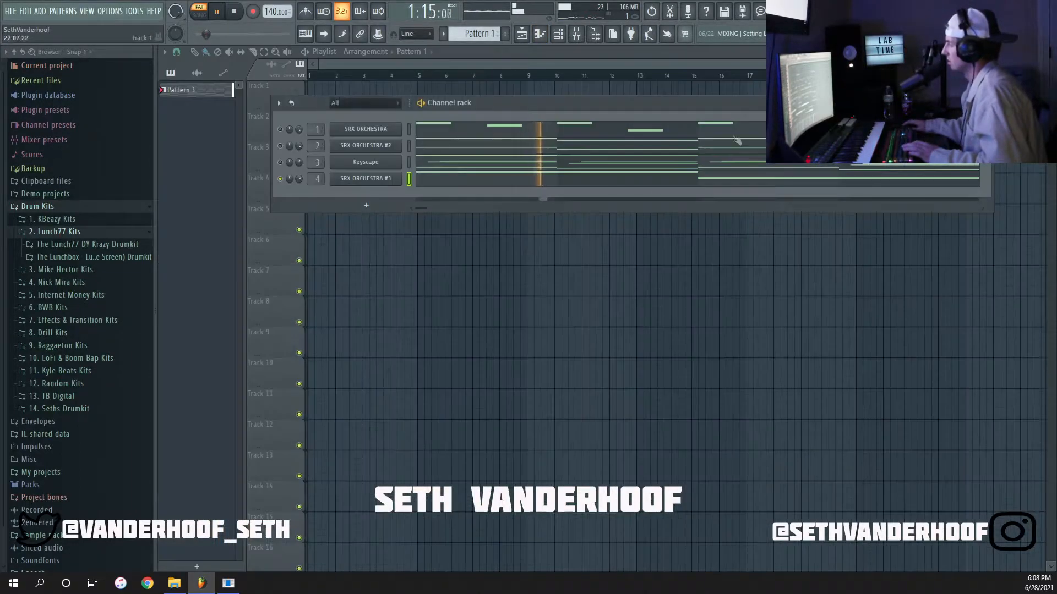
key(space)
Switch SRX ORCHESTRA #3 to patch 063 Psyche Pipes and layer a copy of all its notes one octave higher.
click(380, 183)
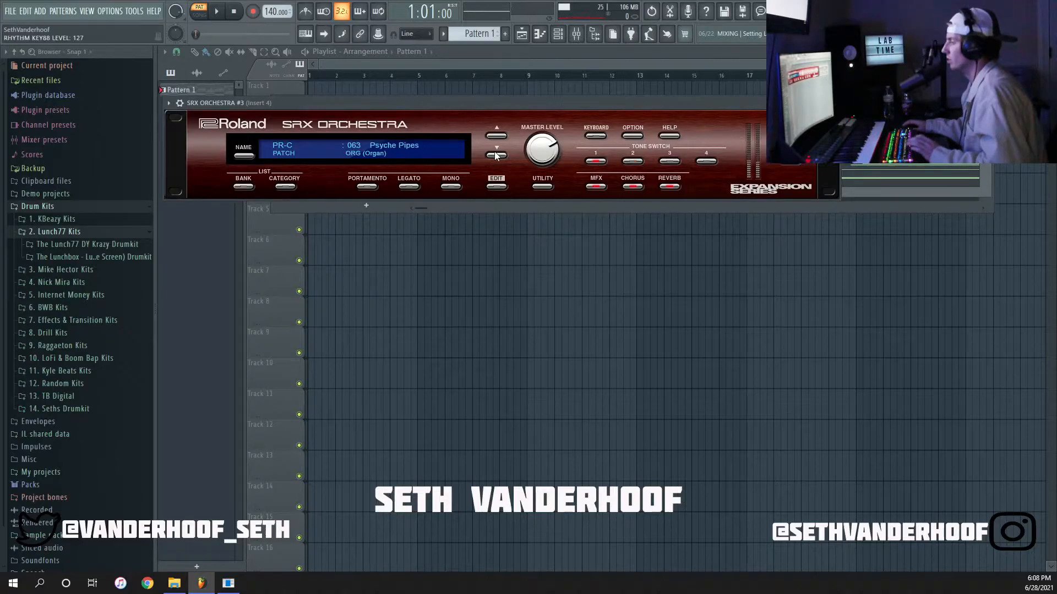
key(F7)
drag(233, 268, 232, 149)
key(space)
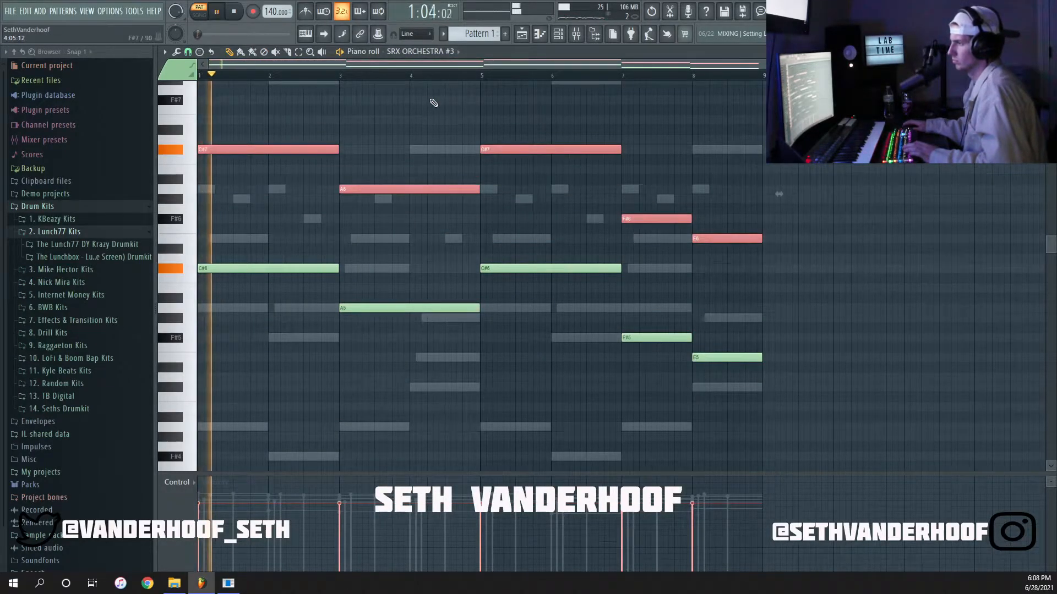
click(432, 105)
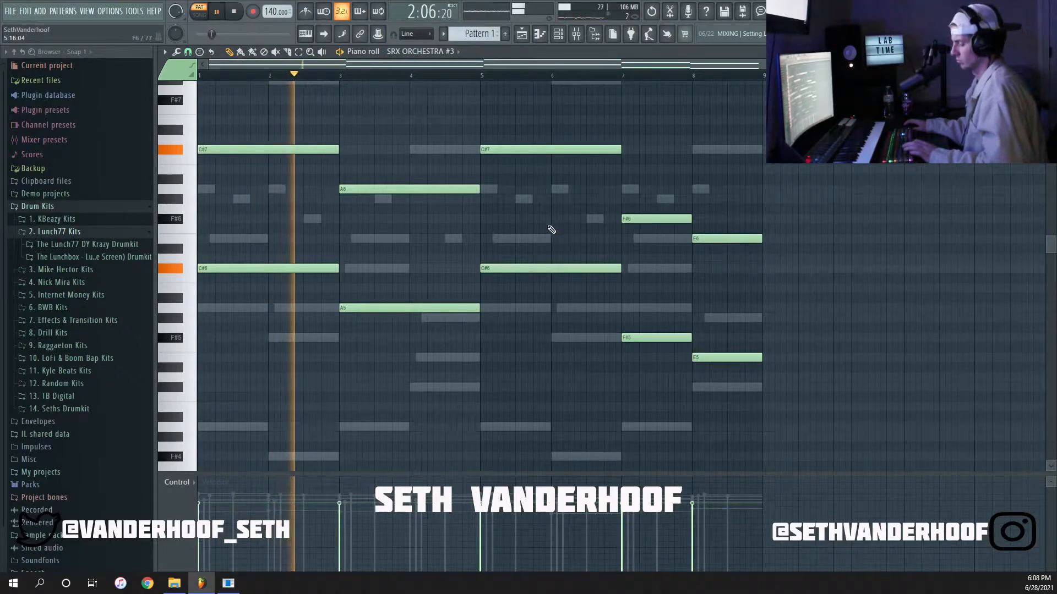
Apply the Randomizer to the SRX ORCHESTRA #3 notes and close the piano roll.
key(alt+r)
click(501, 365)
click(767, 197)
right_click(767, 197)
key(F7)
Play the full pattern with all channels on and raise the Insert 4 fader slightly.
key(space)
key(space)
key(F9)
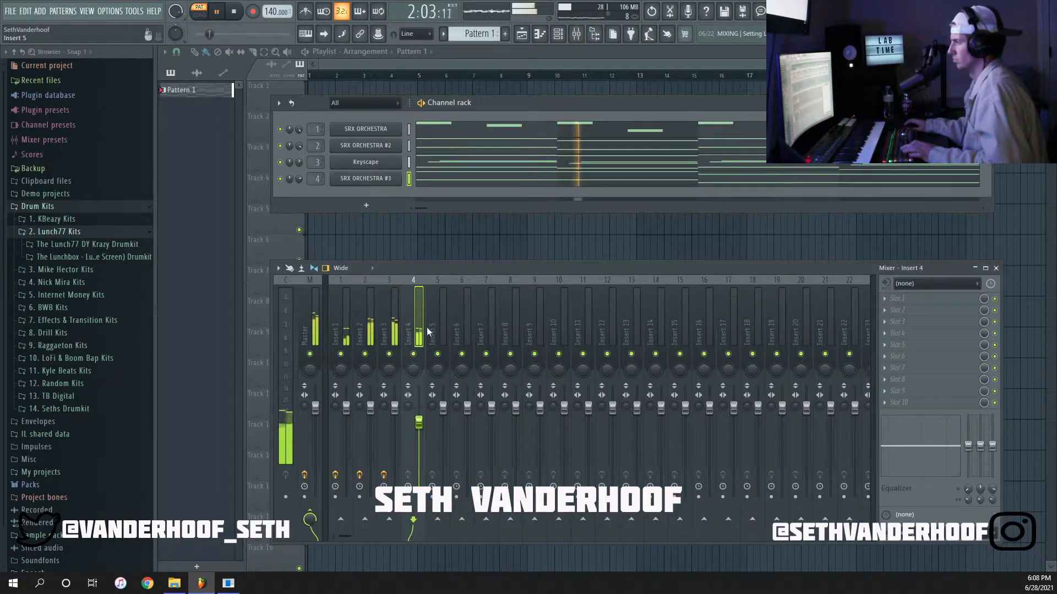
drag(418, 422, 420, 417)
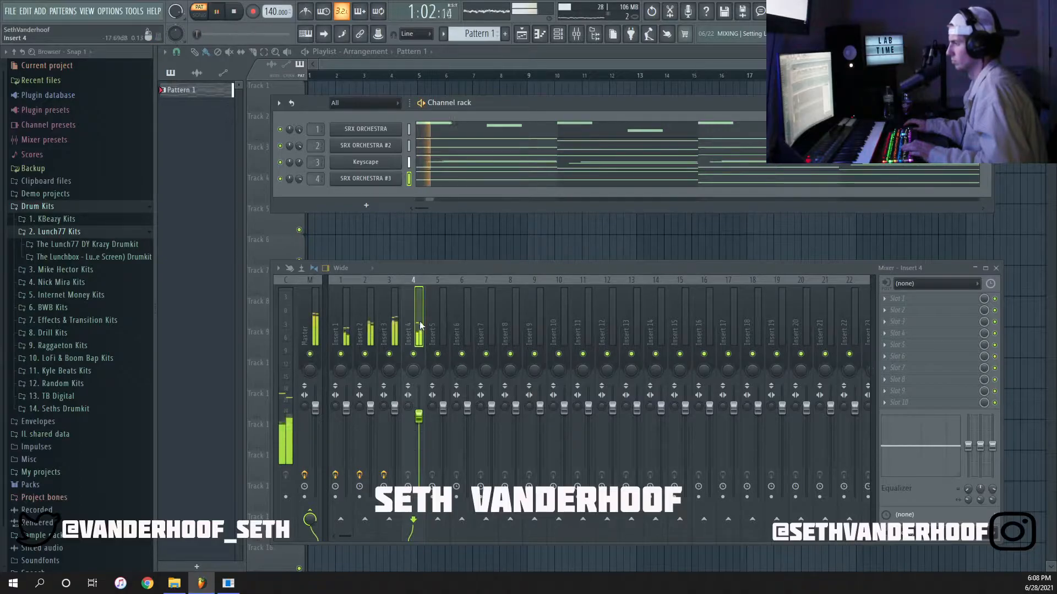
Add Fruity Love Philter to the first effect slot of Insert 4, close its window and stop playback.
click(897, 298)
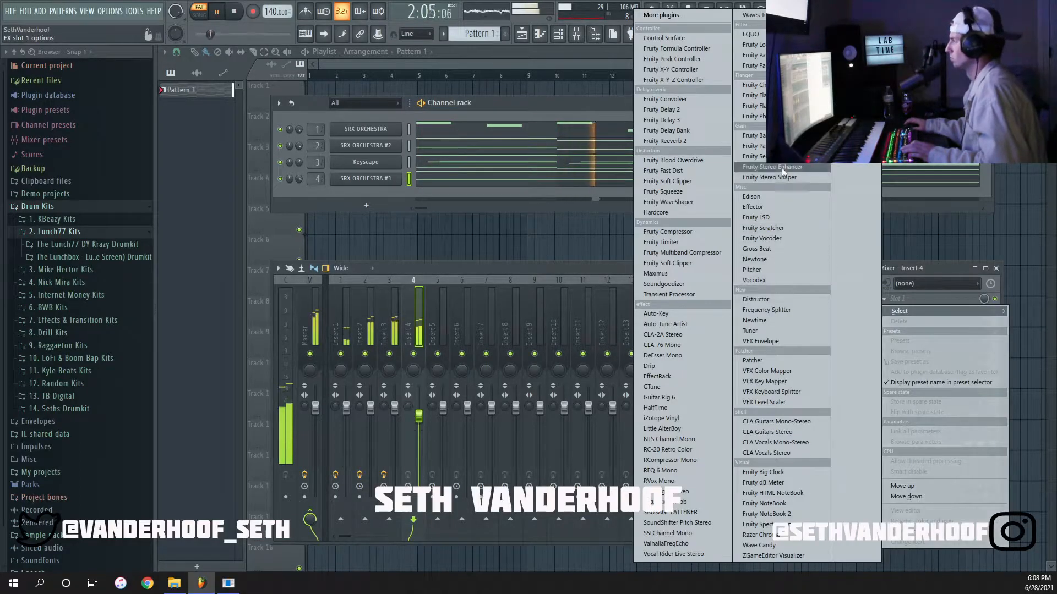
click(755, 44)
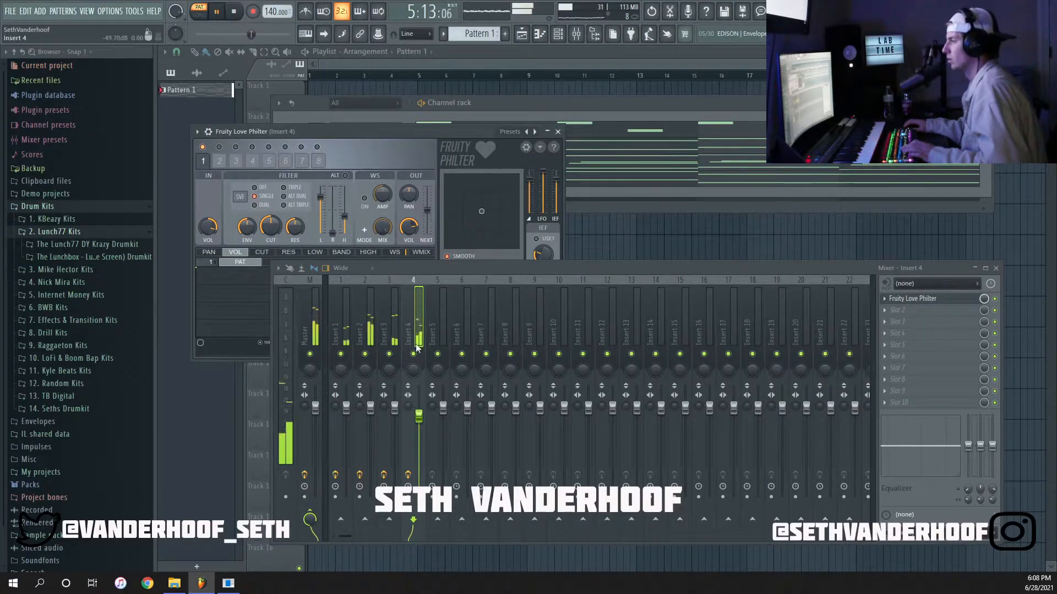
click(558, 131)
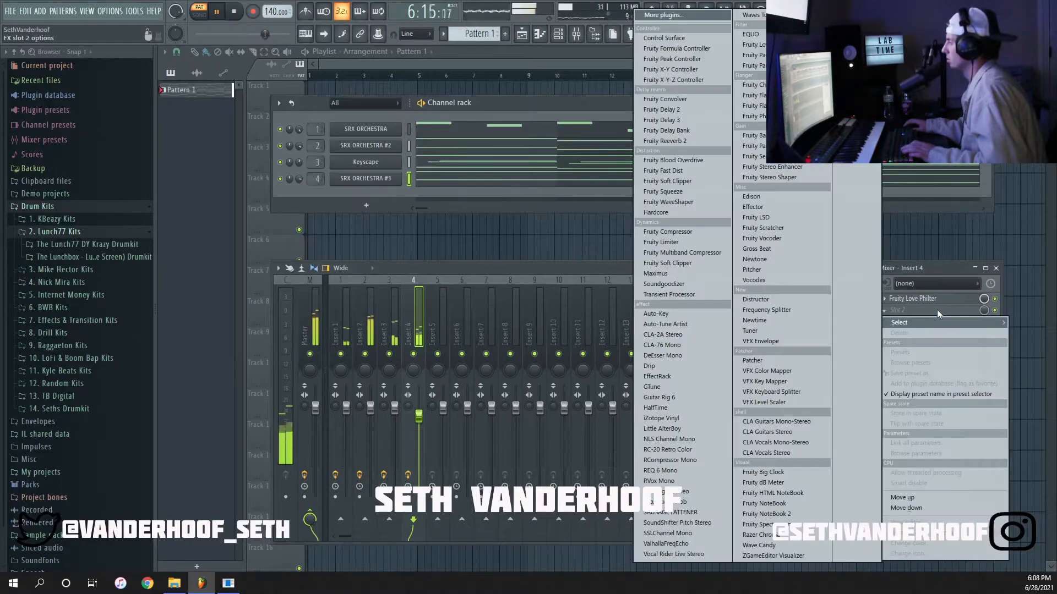
click(937, 310)
click(475, 268)
key(space)
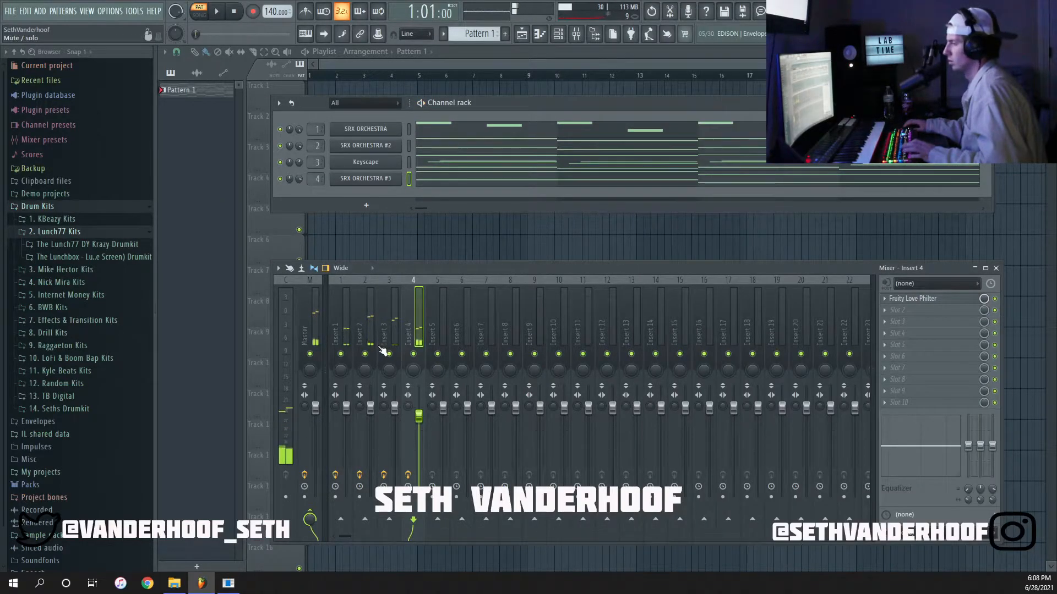
Solo Insert 3 and load RC-20 Retro Color into its second effect slot.
click(367, 333)
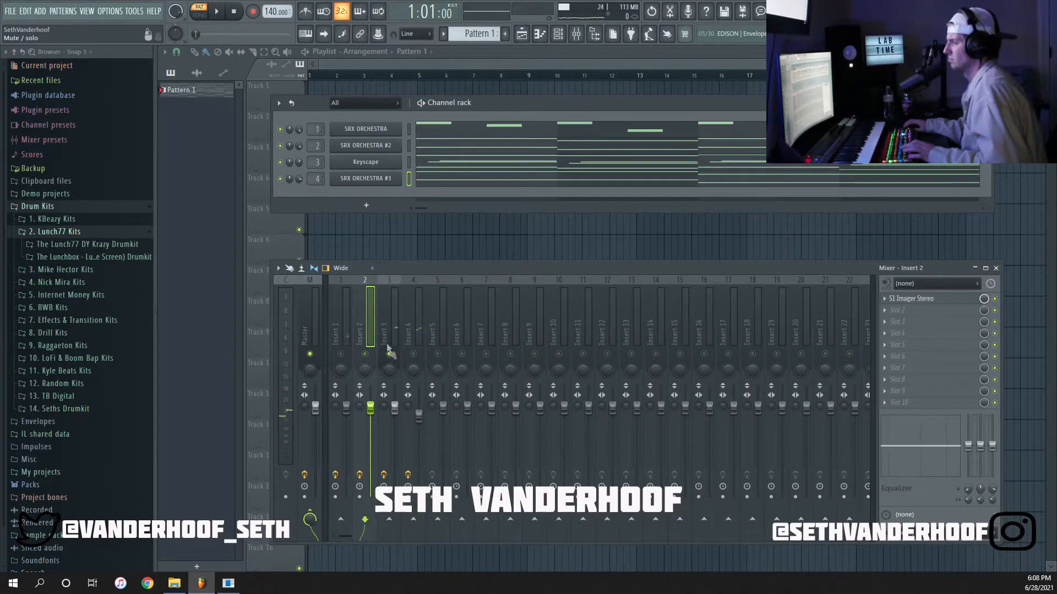
click(391, 355)
key(space)
key(space)
click(936, 310)
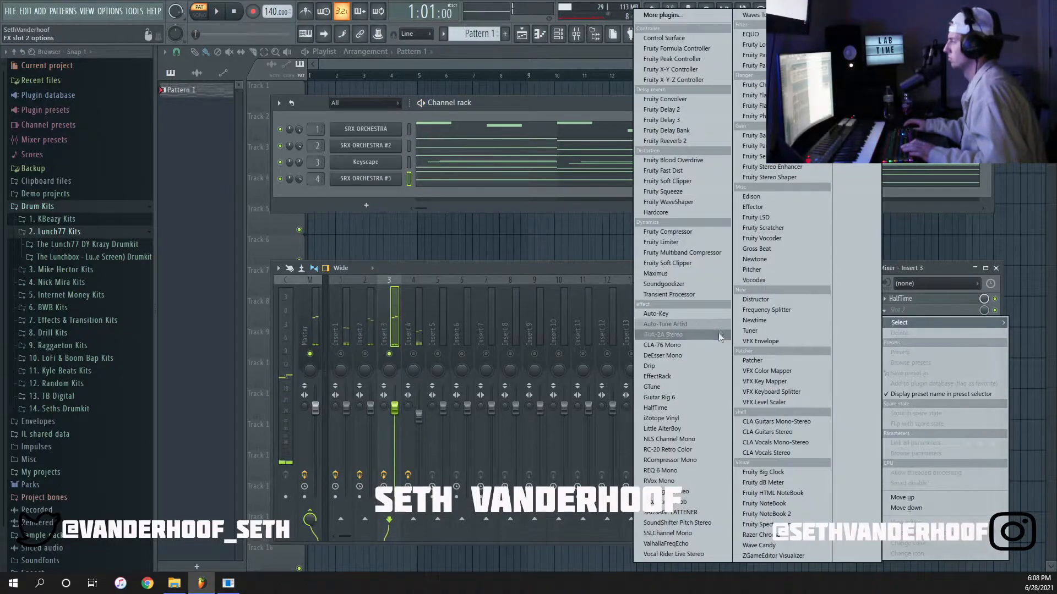
click(667, 449)
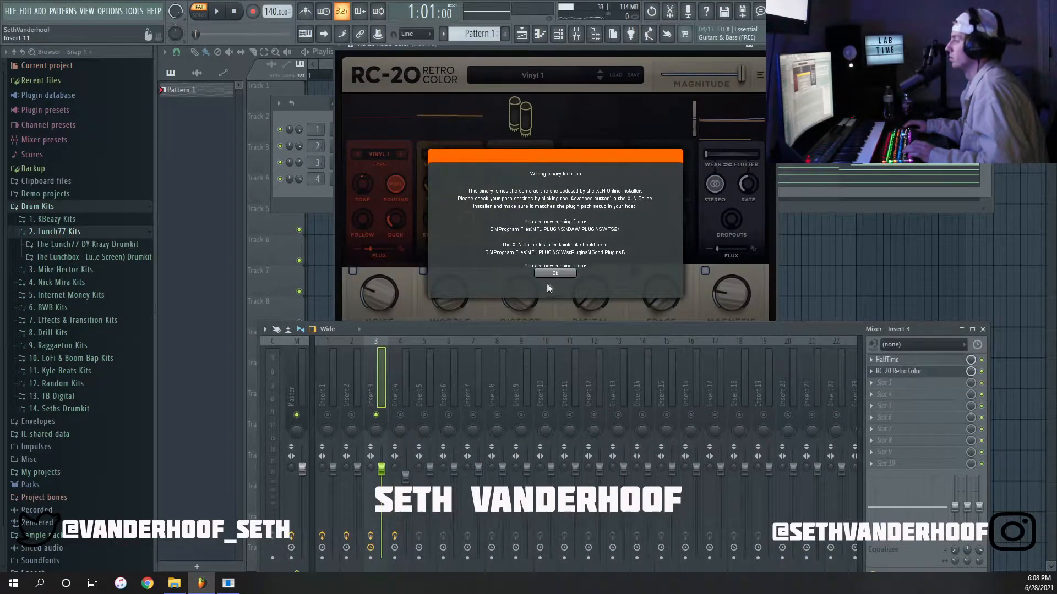
click(552, 274)
Keep the Vinyl 1 preset in RC-20 and, during playback, set Distort to 21%, Magnetic to 15% and Noise to 14%.
click(573, 79)
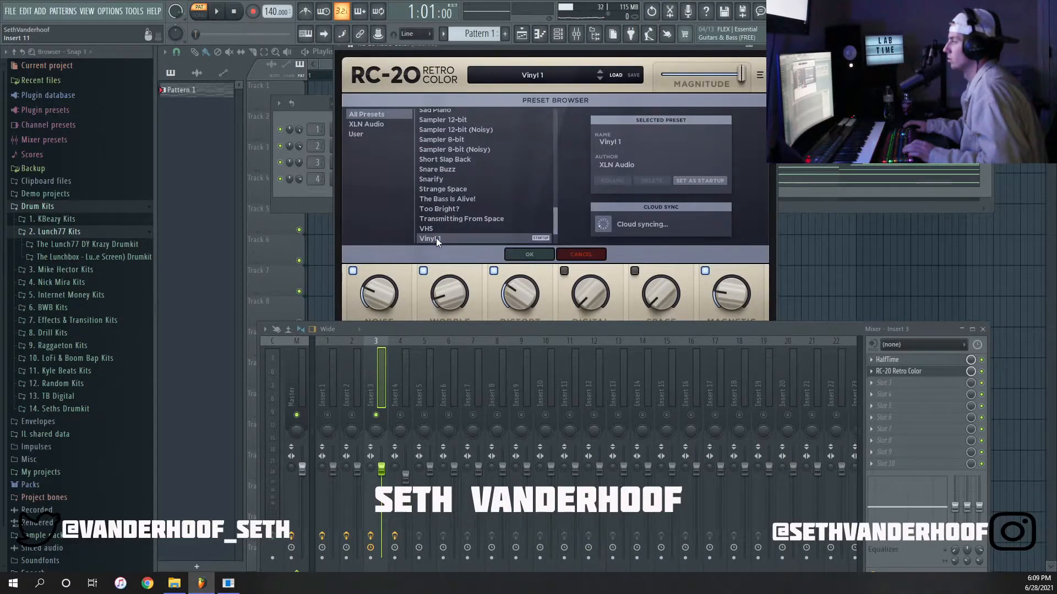
click(517, 81)
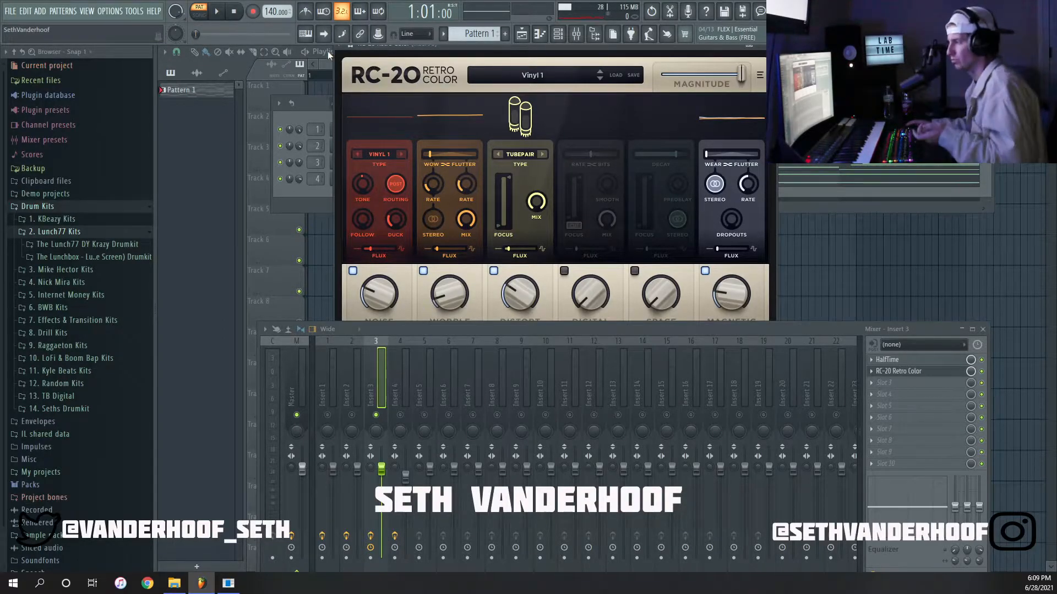
click(217, 12)
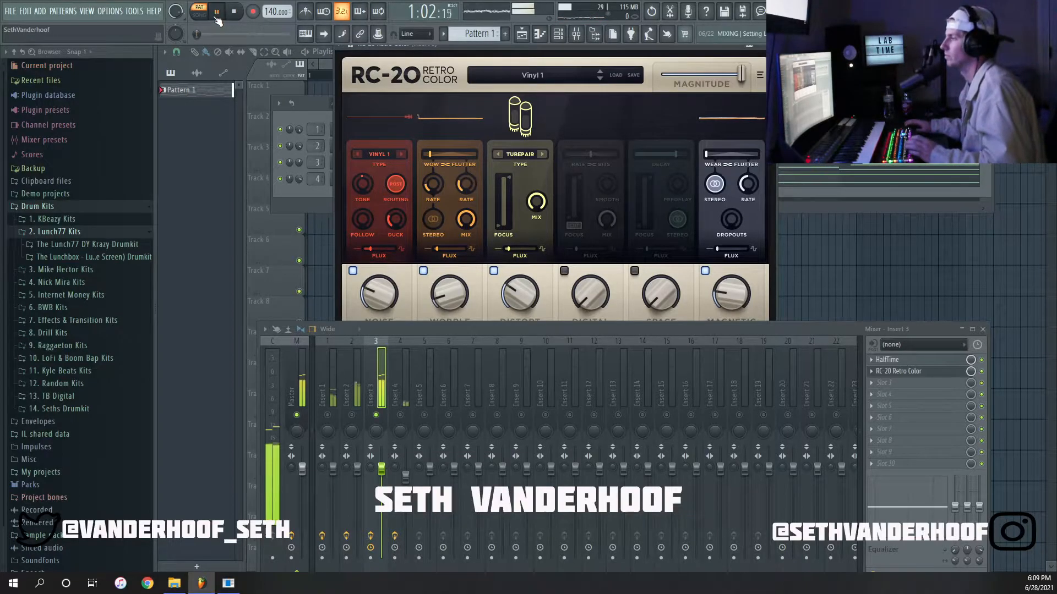
drag(481, 331, 474, 359)
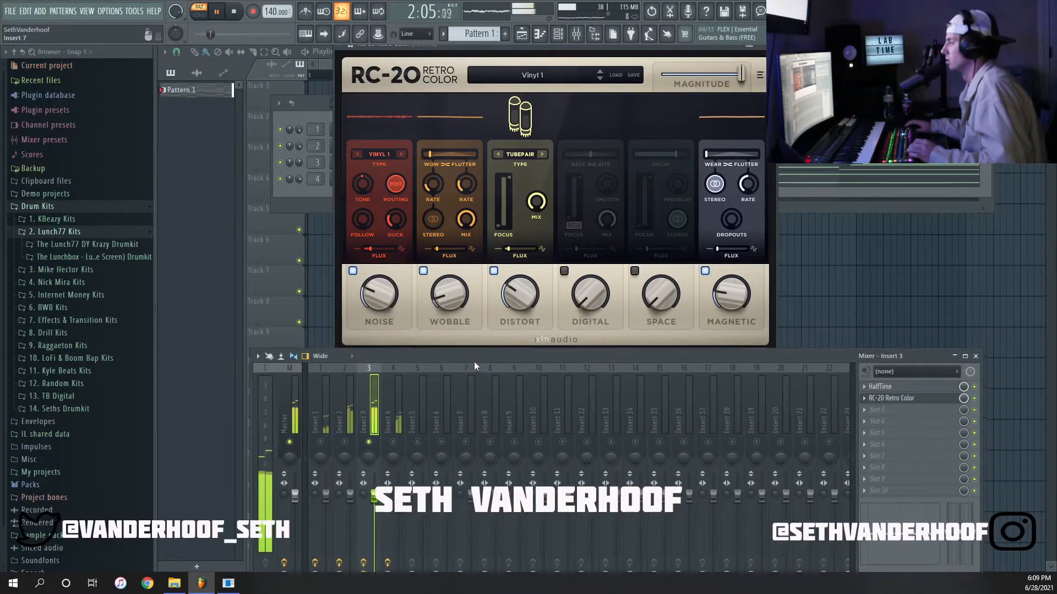
drag(508, 303, 509, 321)
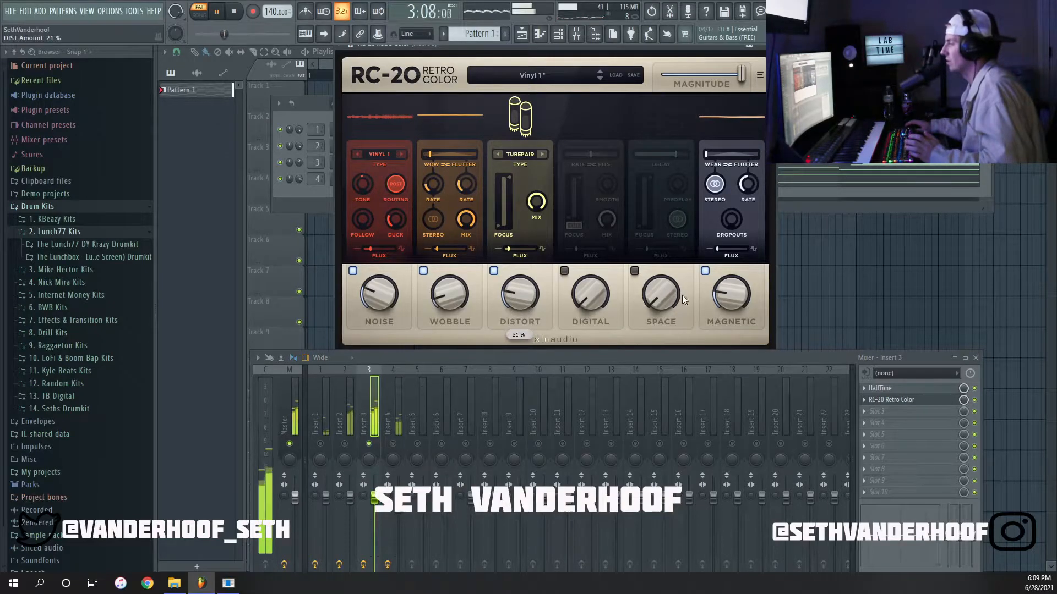
drag(723, 291, 722, 296)
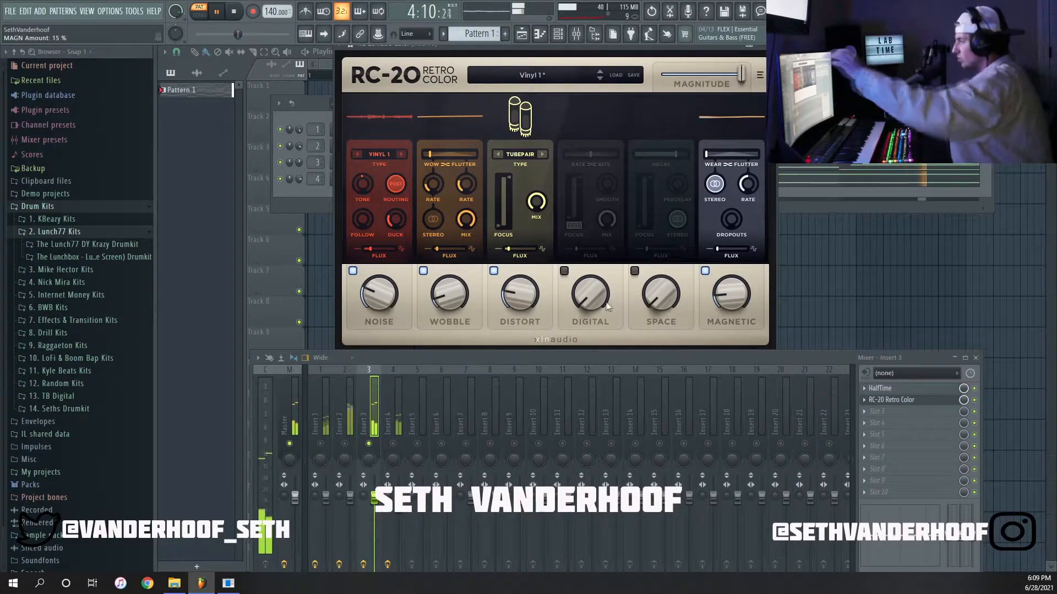
drag(372, 293, 378, 308)
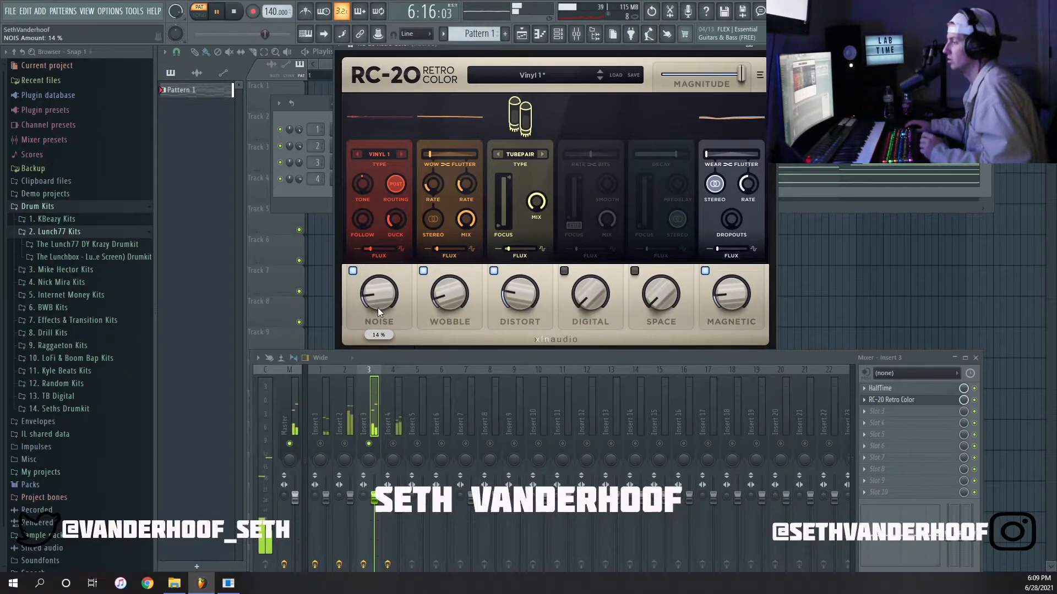
key(Escape)
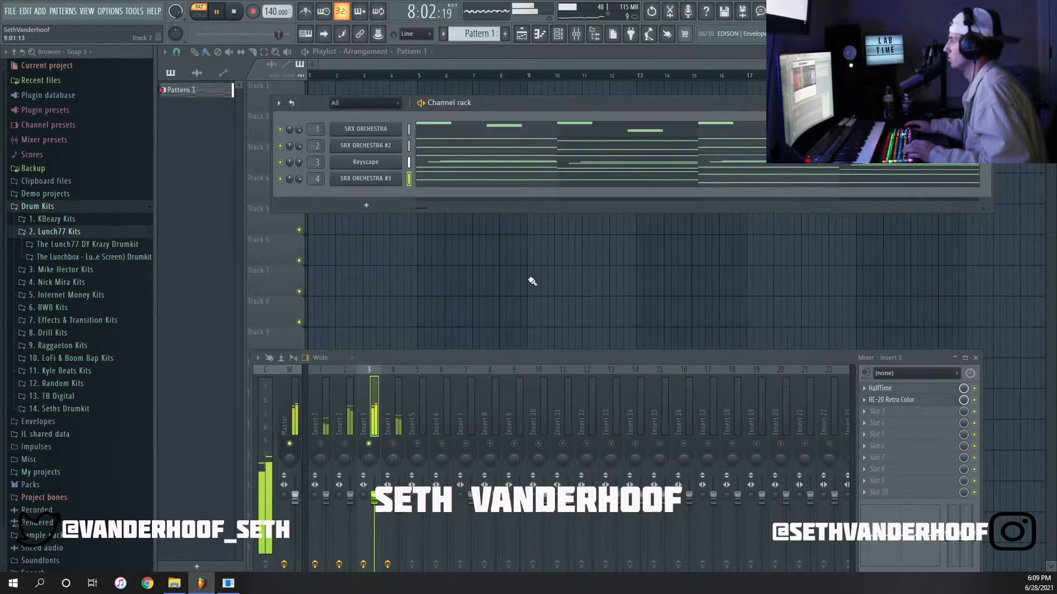
Stop playback, close the mixer and channel rack, and show the patterns in the playlist picker.
drag(498, 356, 504, 245)
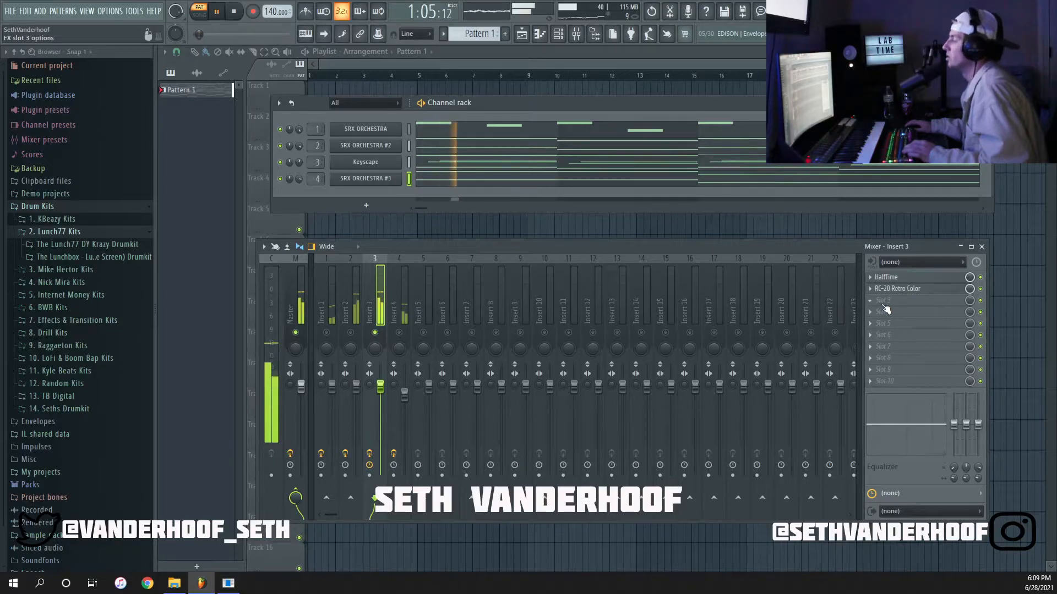
click(882, 302)
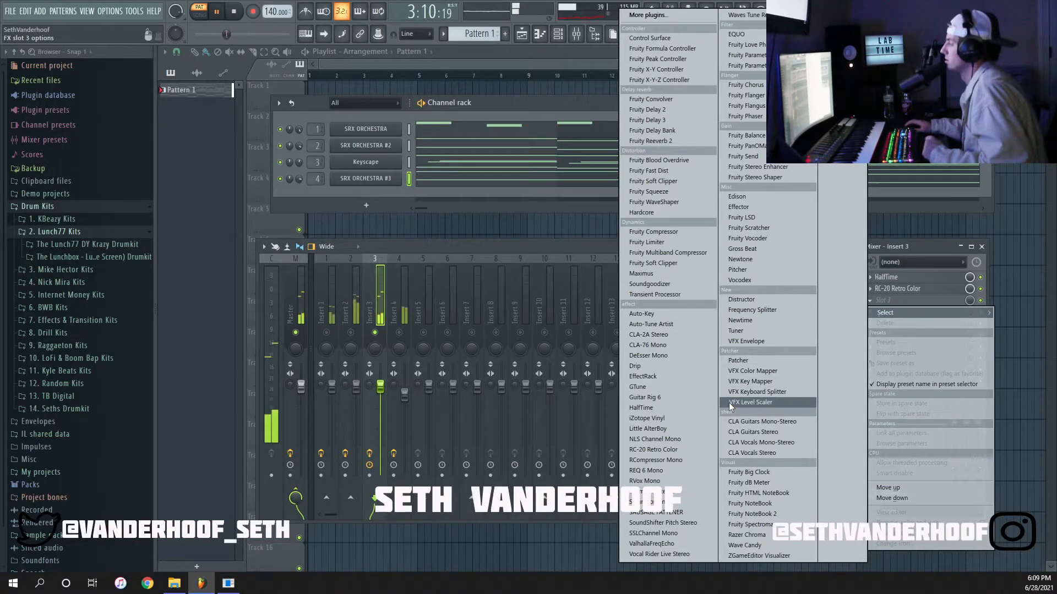
click(981, 247)
key(space)
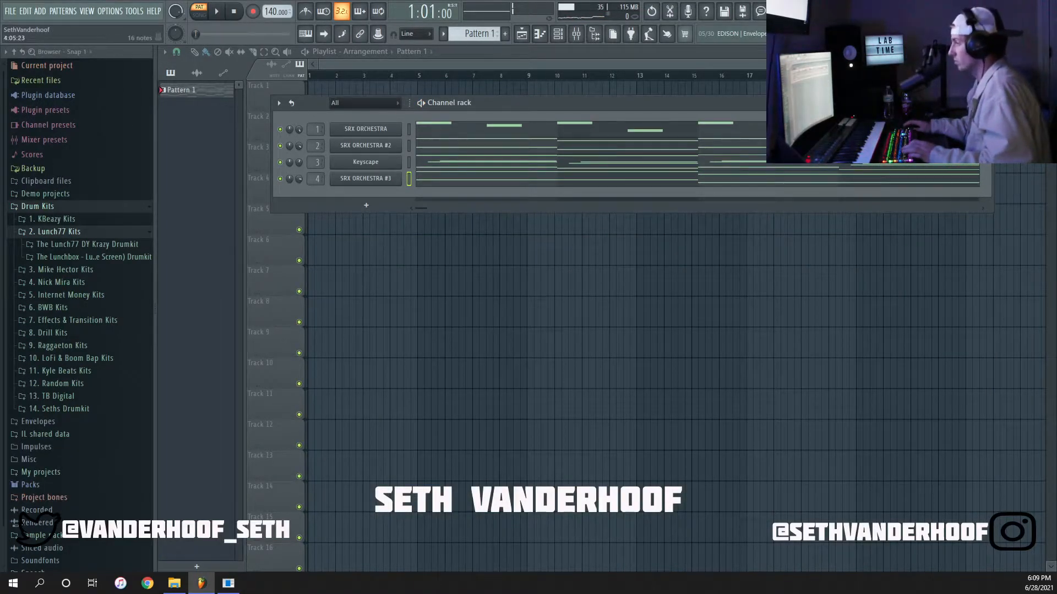
click(985, 103)
click(202, 73)
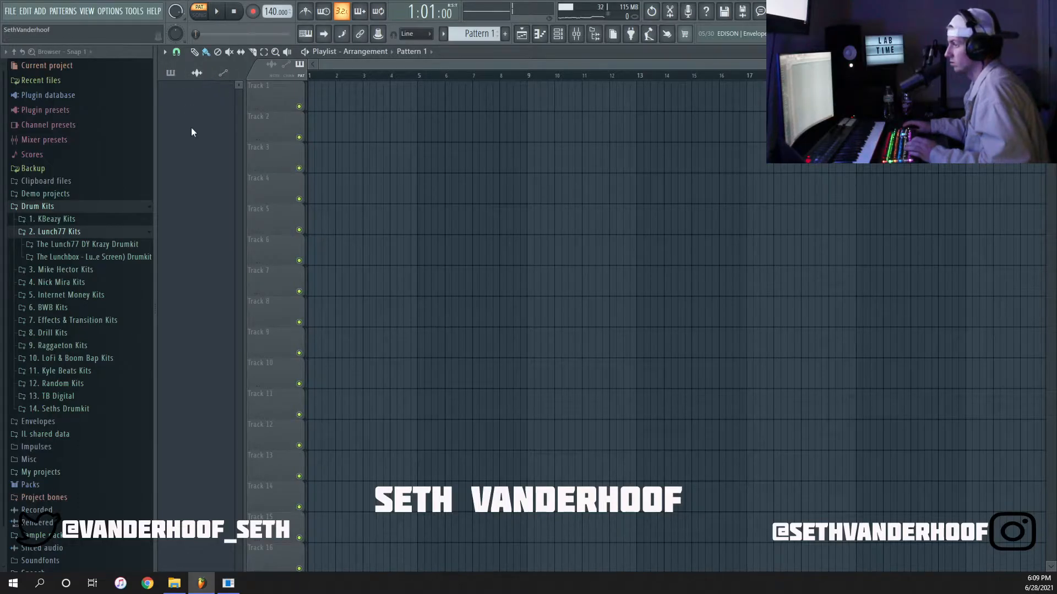
click(174, 76)
right_click(180, 91)
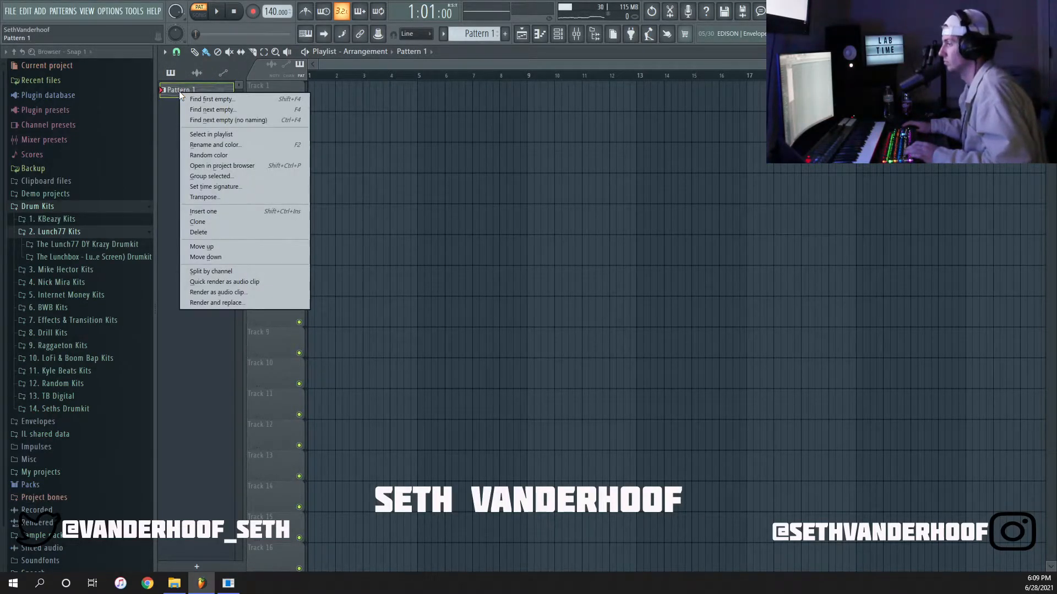
right_click(165, 83)
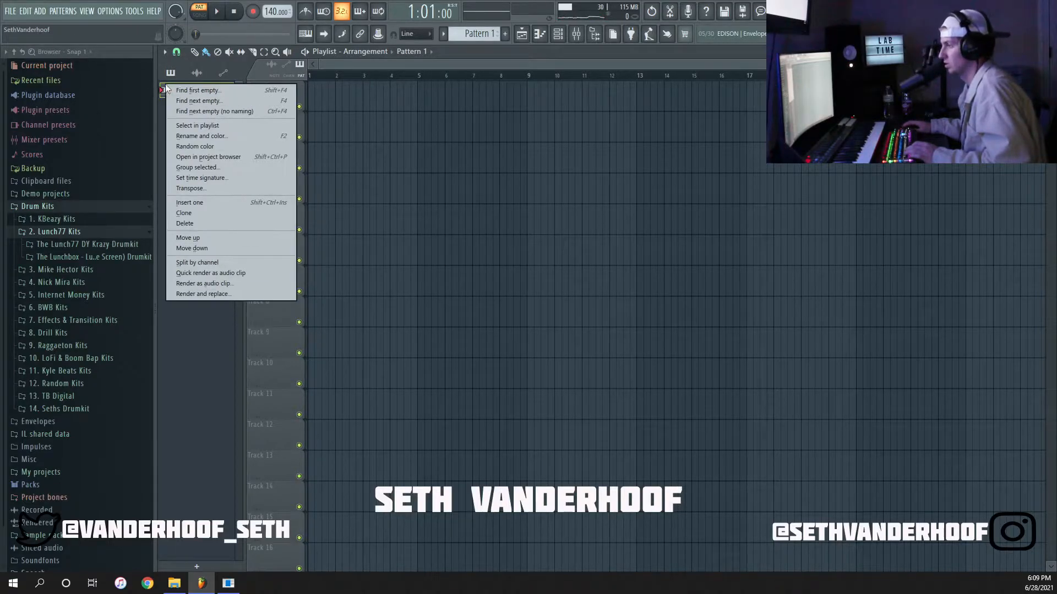
click(175, 91)
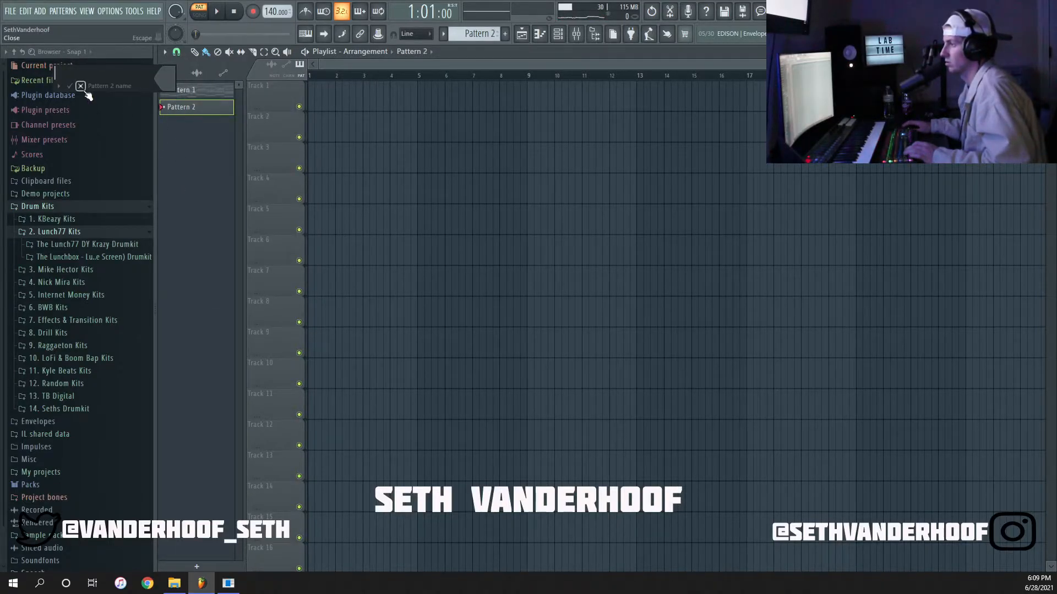
click(80, 86)
right_click(183, 107)
click(217, 250)
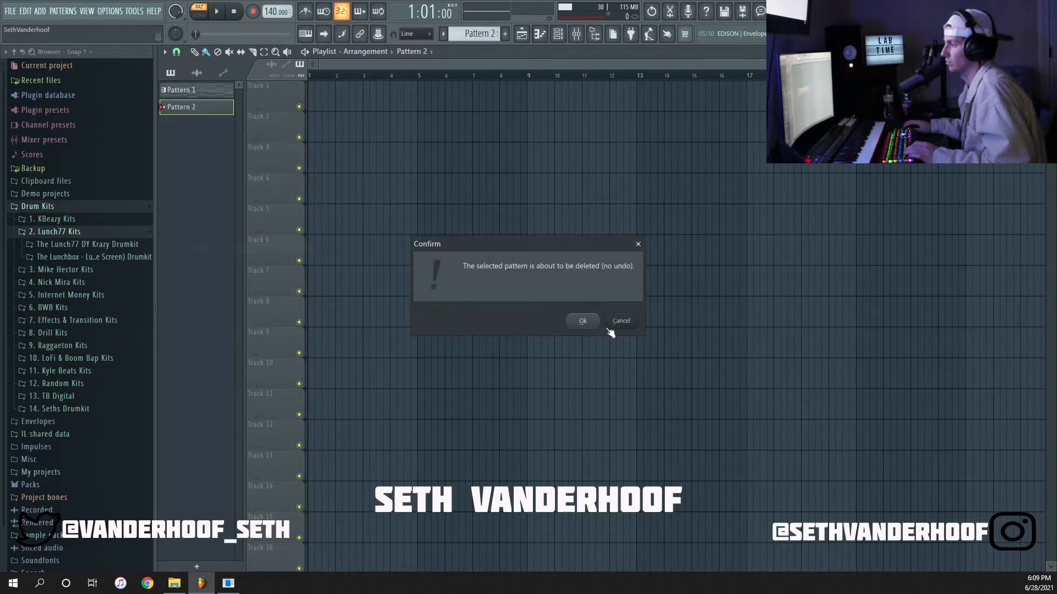
click(581, 321)
Split Pattern 1 by channel and quick render all four resulting patterns as audio clips.
right_click(205, 92)
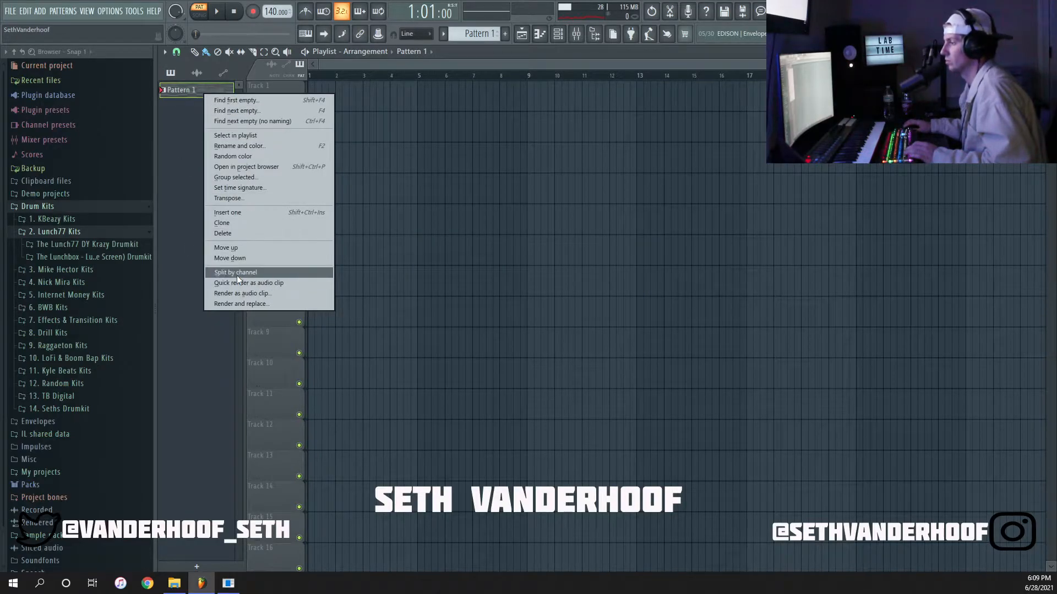
click(238, 274)
right_click(179, 92)
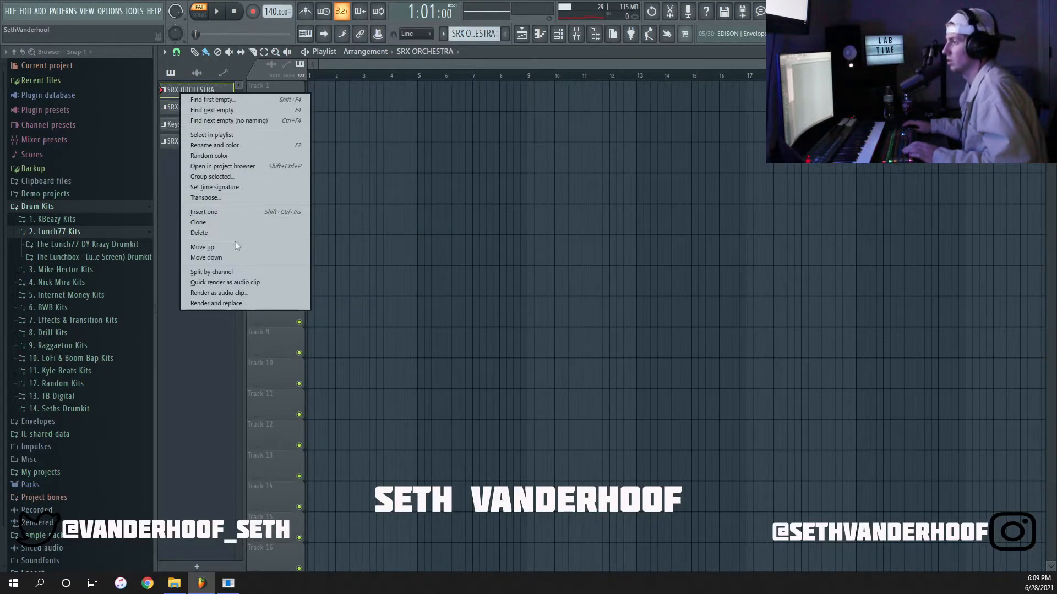
click(169, 196)
shift+click(183, 140)
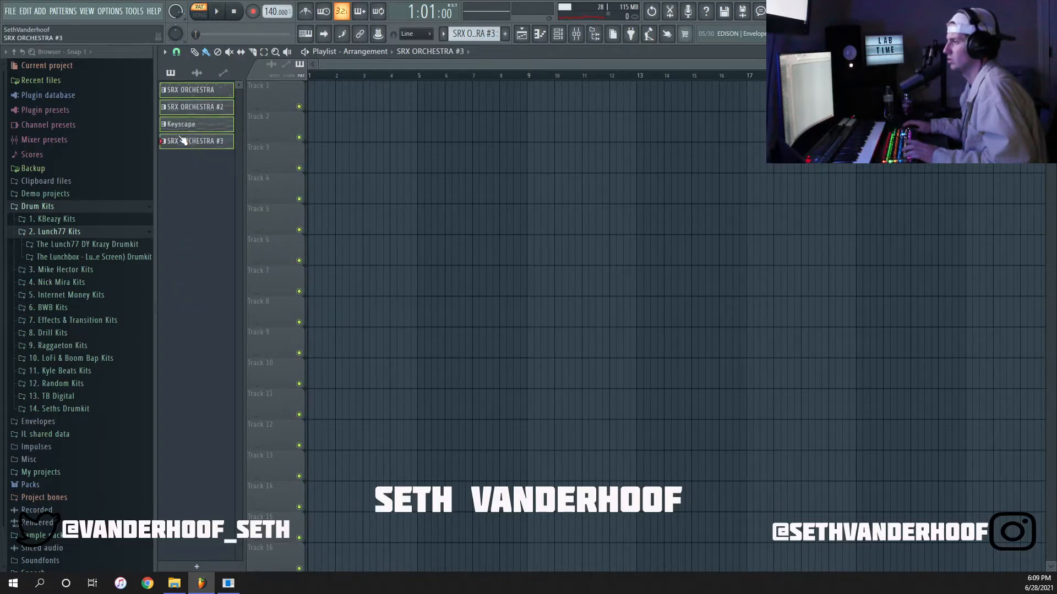
right_click(180, 138)
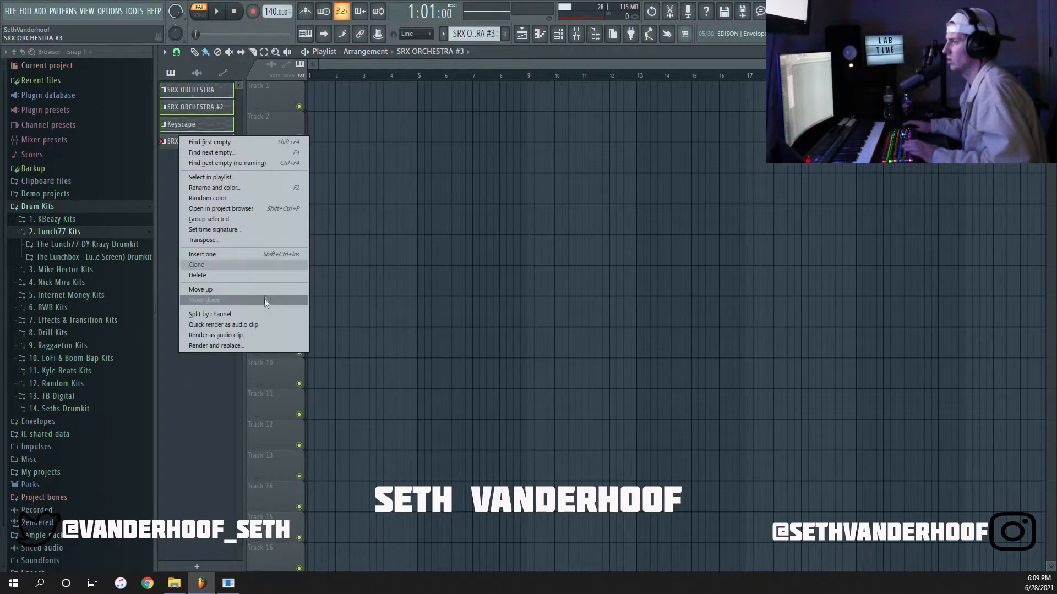
click(249, 326)
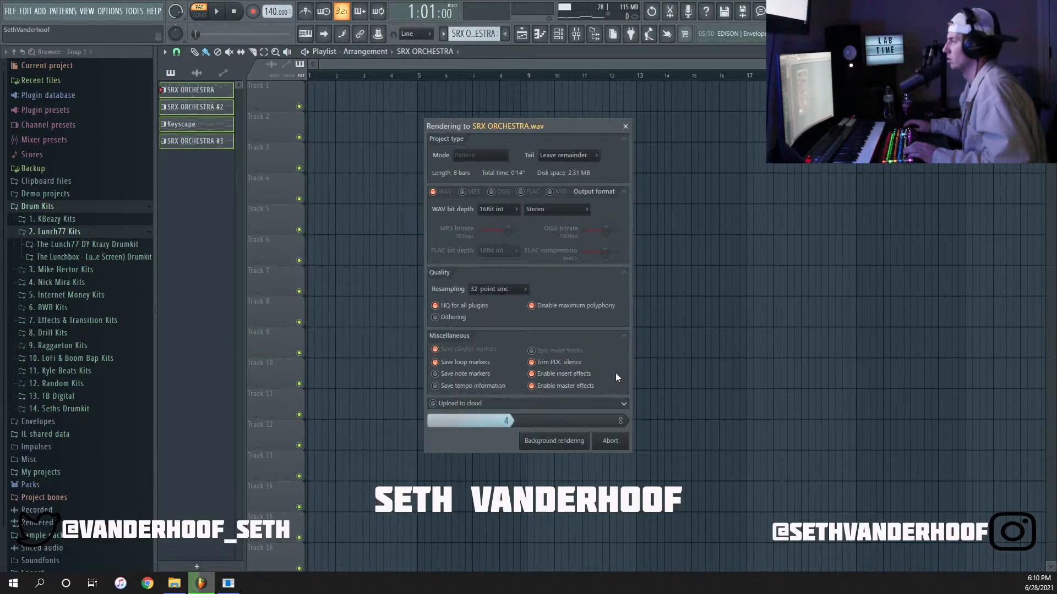
click(588, 329)
Trim the four audio clips in the playlist to eight bars by cutting off and deleting their tails after bar 9.
scroll(522, 146, up, 5)
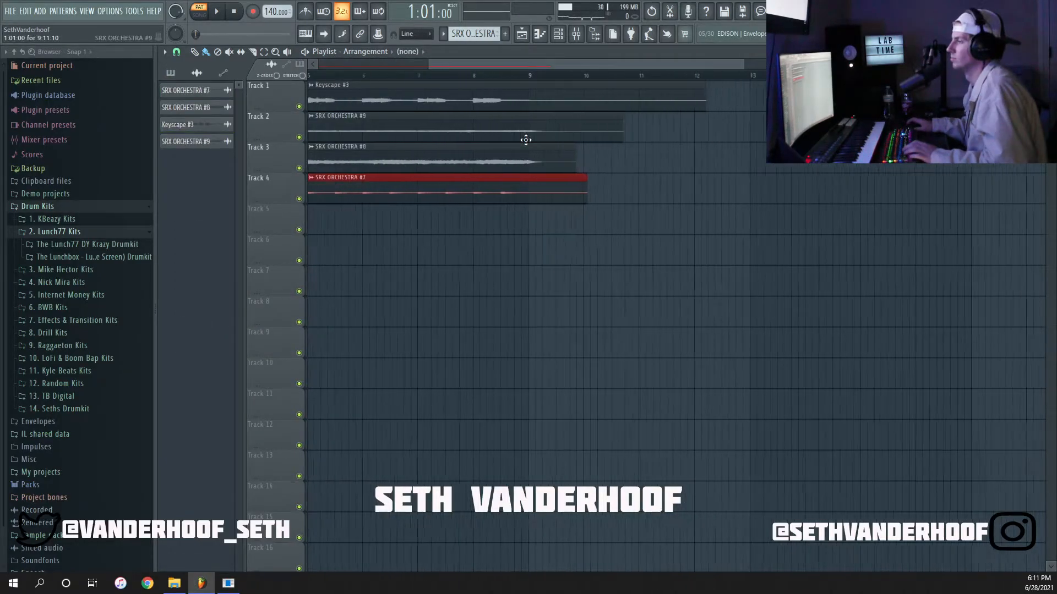
scroll(521, 164, up, 3)
drag(549, 88, 549, 90)
key(p)
right_click(573, 105)
Play the trimmed clips in the playlist and duplicate all four tracks four times, filling the arrangement up to bar 41.
key(space)
scroll(597, 318, down, 5)
scroll(599, 319, down, 3)
key(space)
key(space)
scroll(428, 233, down, 2)
key(ctrl+a)
key(ctrl+b)
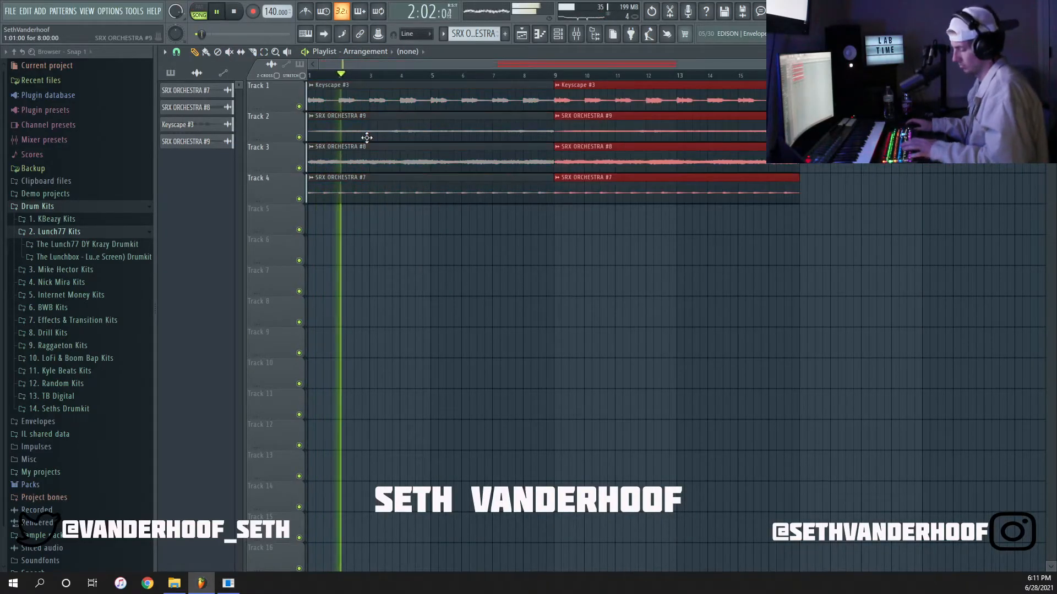
key(ctrl+b)
key(ctrl+b)
key(ctrl+b)
scroll(424, 237, down, 3)
key(space)
Duplicate the last eight-bar block of all four clips once more, extending the arrangement to bar 49.
click(395, 272)
right_click(412, 274)
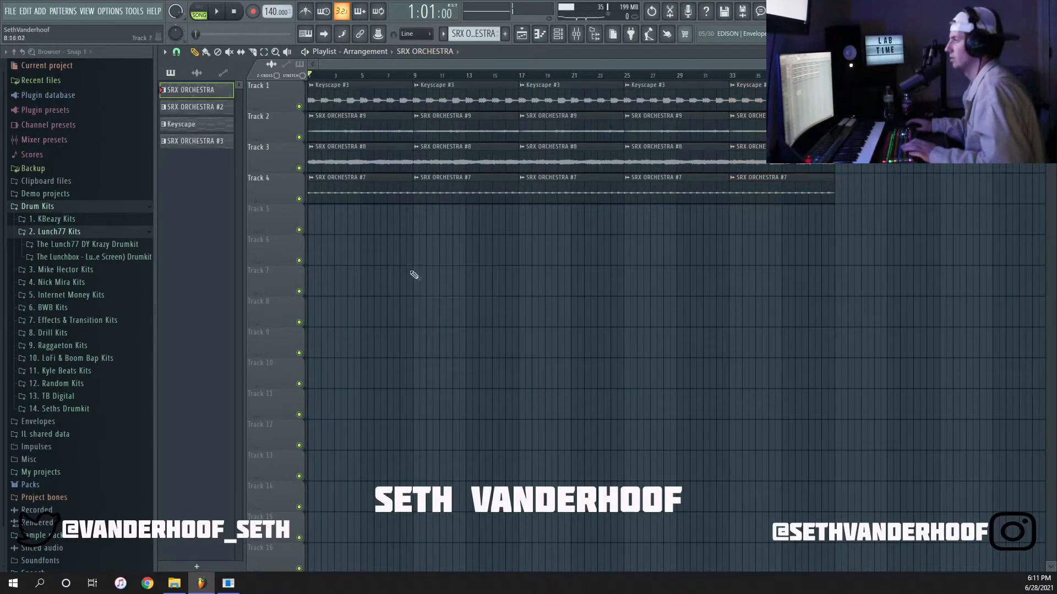
drag(882, 221, 767, 102)
key(ctrl+b)
scroll(585, 283, down, 1)
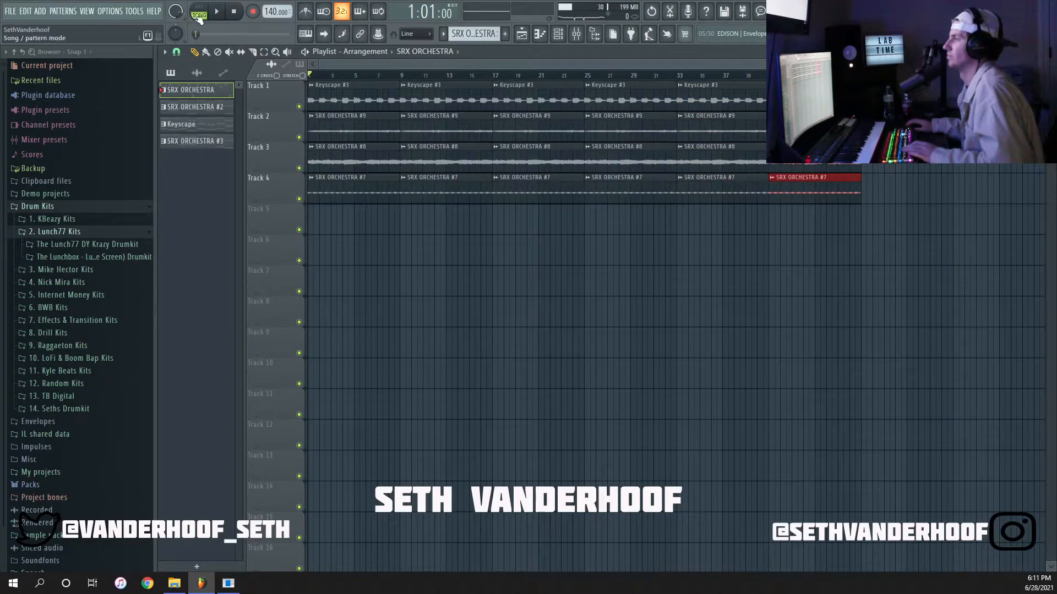
click(385, 250)
right_click(428, 237)
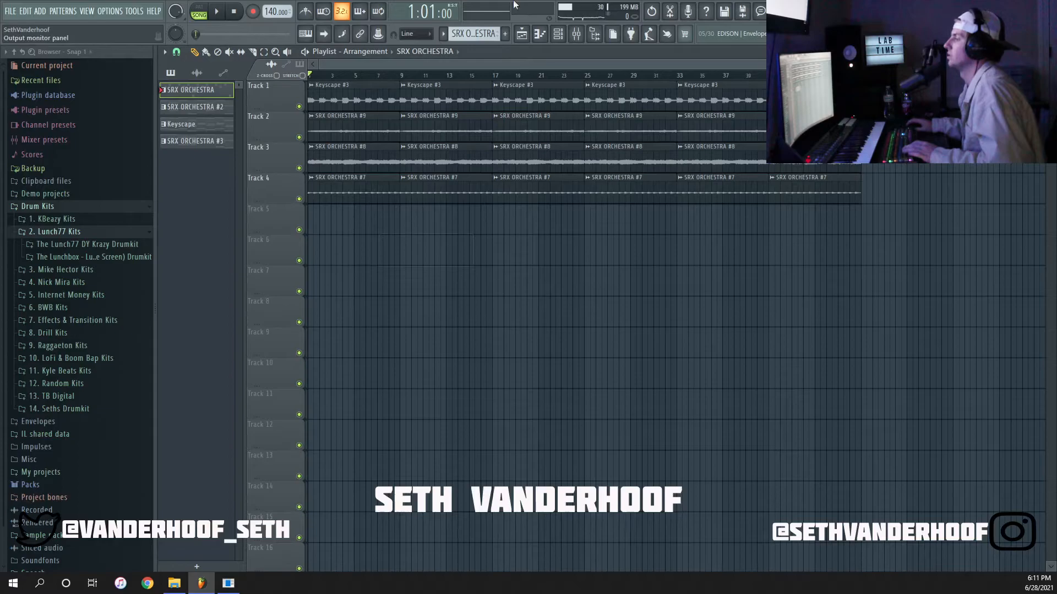
Route the four audio clip channels to their own mixer tracks from Insert 8 onward and close the channel rack.
click(558, 39)
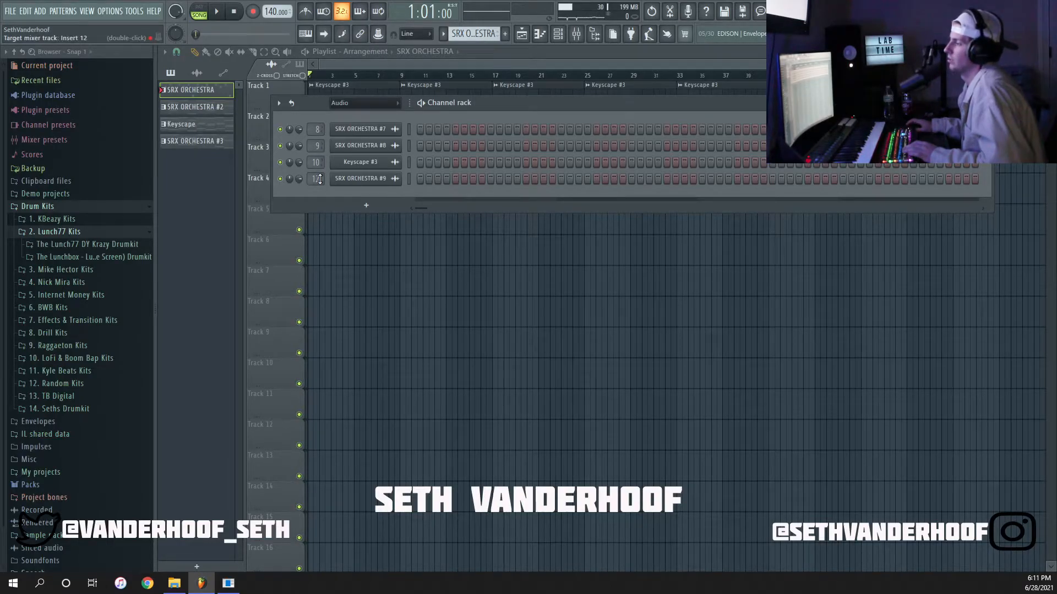
key(F6)
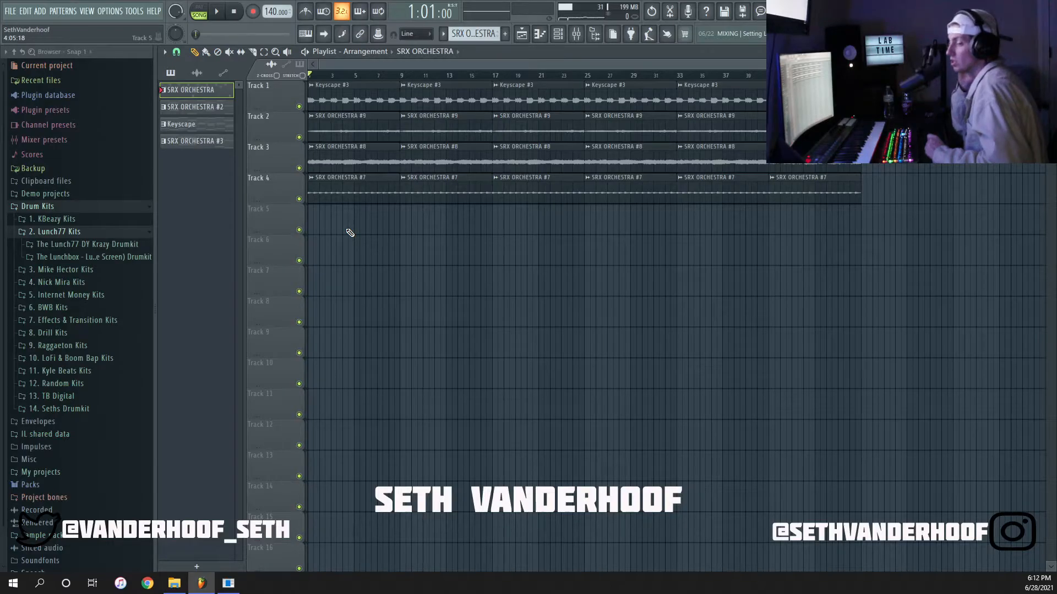
Delete the repeated clips after bar 9, leaving one eight-bar clip per track staggered from Track 1 to Track 4.
right_click(440, 139)
right_click(512, 160)
right_click(658, 192)
right_click(712, 166)
right_click(804, 190)
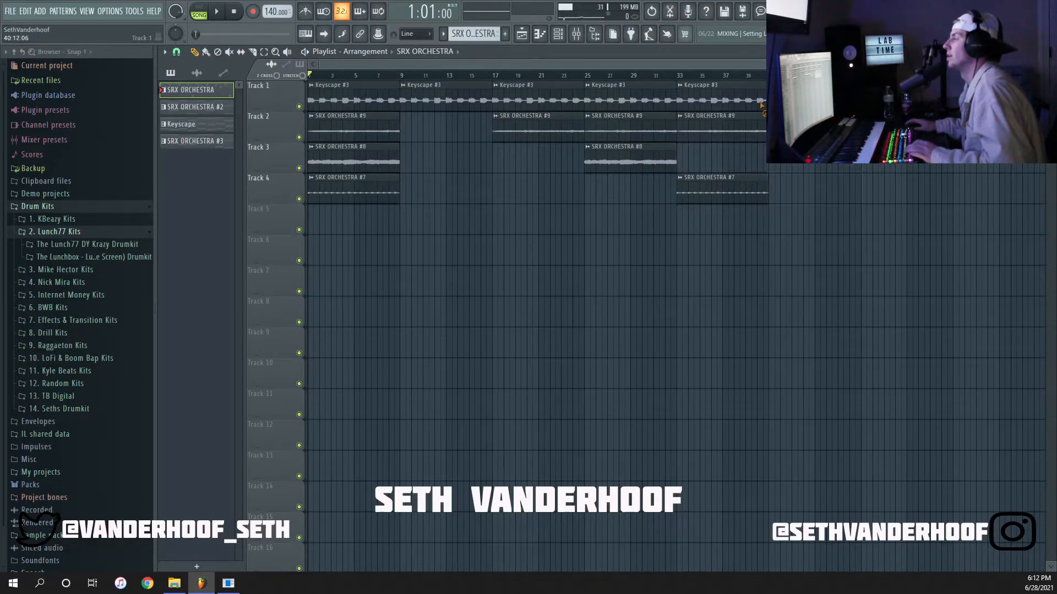
right_click(715, 129)
right_click(715, 99)
right_click(633, 99)
right_click(557, 96)
right_click(645, 127)
Select the four staggered clips and shift them together so the Keyscape clip on Track 1 starts at bar 11.
drag(834, 265, 481, 82)
scroll(411, 90, up, 3)
scroll(411, 90, up, 4)
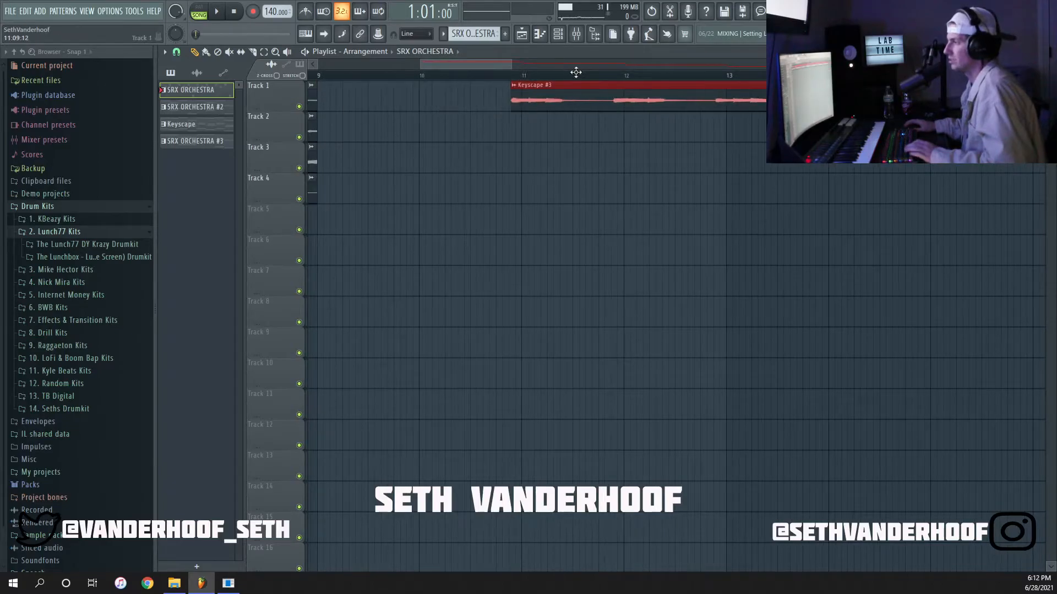
mouse_move(586, 73)
mouse_down()
mouse_move(502, 72)
mouse_move(590, 73)
mouse_up()
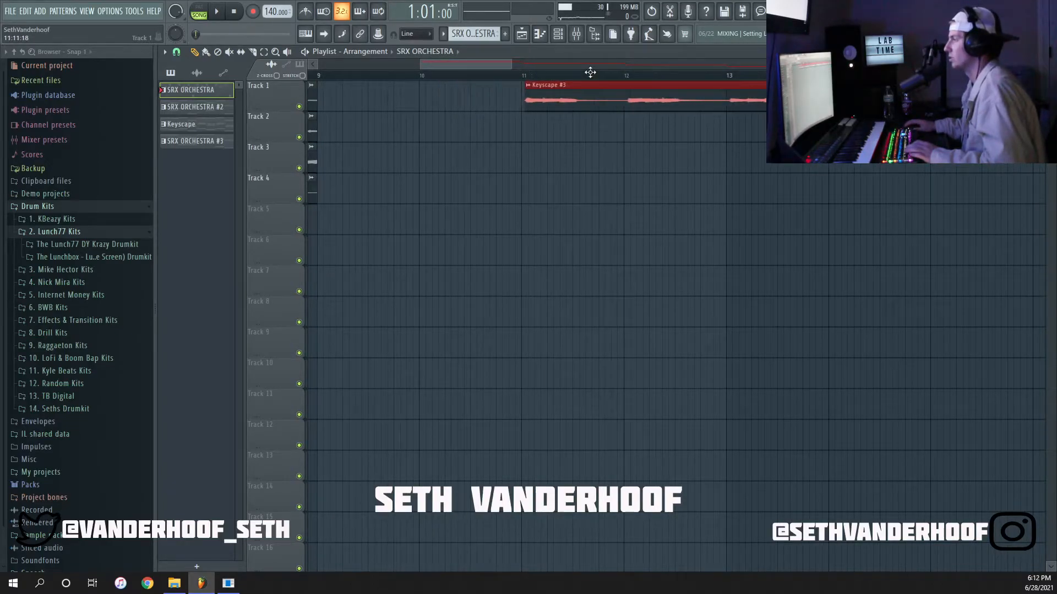
click(544, 98)
scroll(545, 122, up, 7)
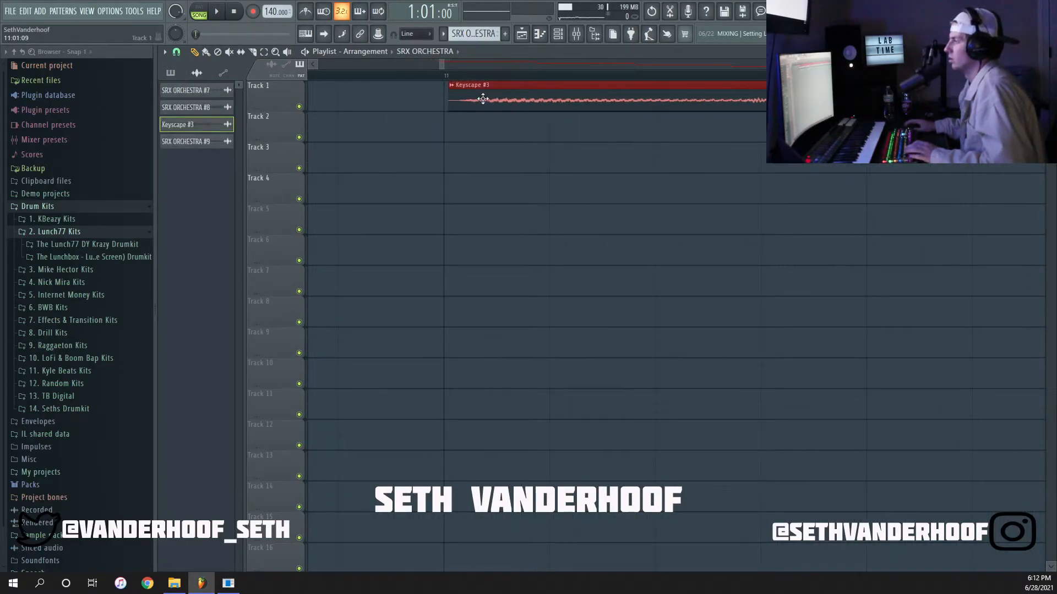
scroll(476, 156, down, 8)
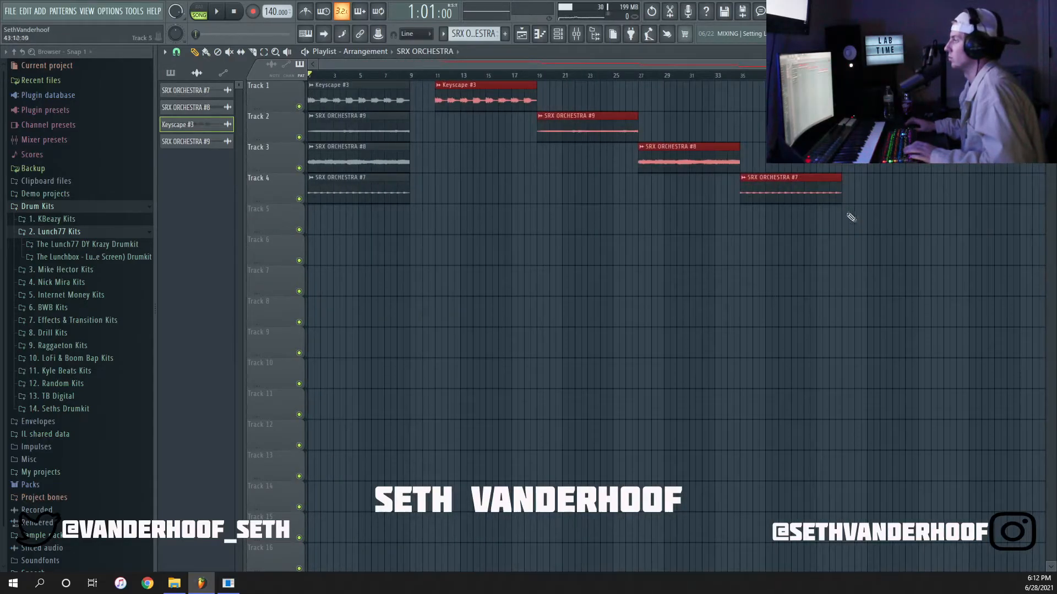
Shift the three remaining selected clips so the SRX ORCHESTRA #9 clip on Track 2 starts at bar 21.
scroll(476, 139, up, 5)
drag(532, 128, 563, 127)
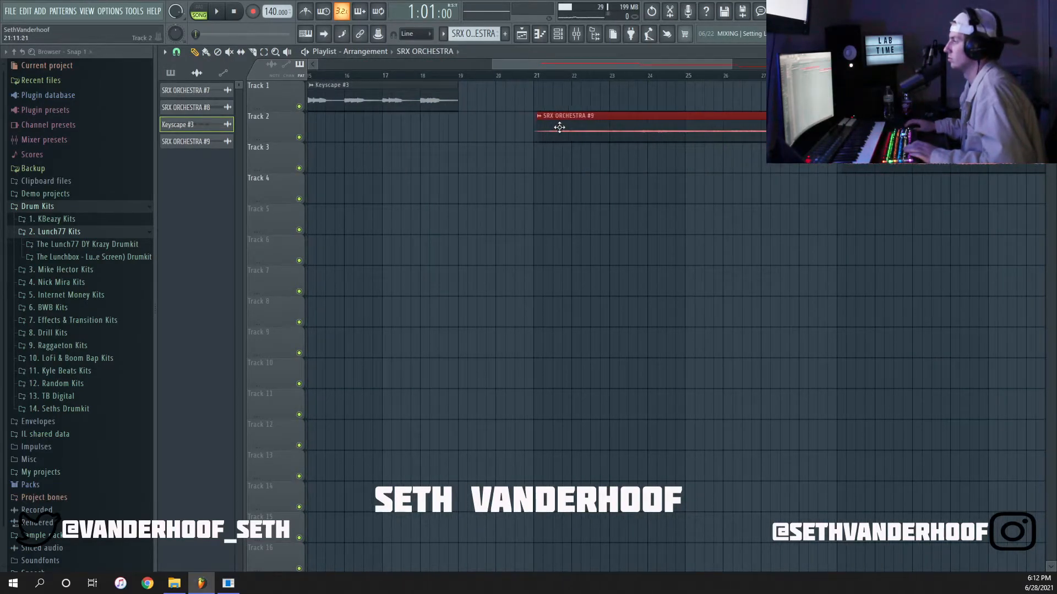
scroll(564, 135, up, 6)
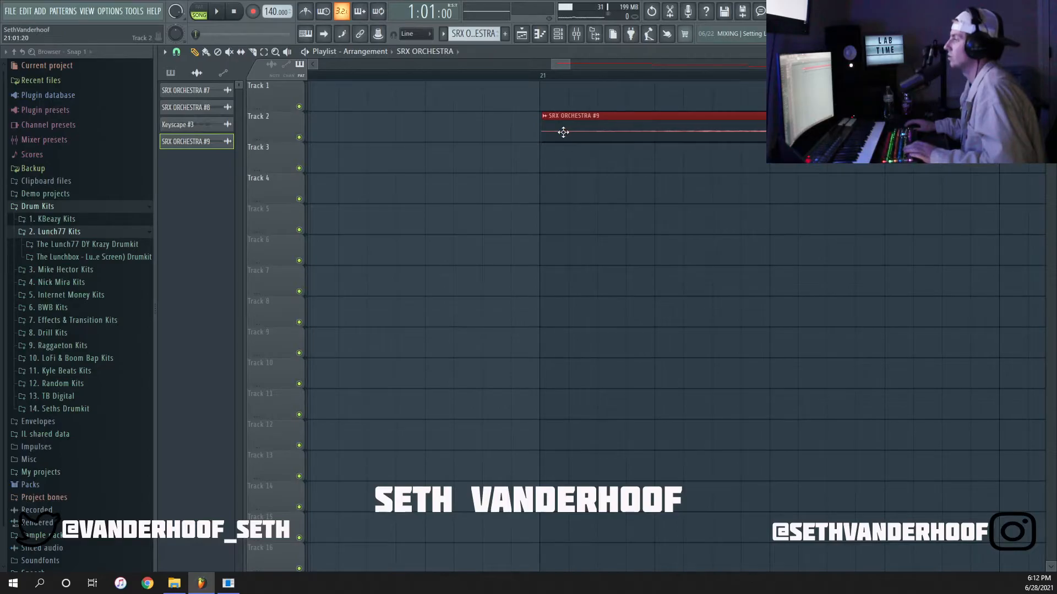
scroll(543, 141, down, 10)
Select the last two staggered clips and shift them so the SRX ORCHESTRA #8 clip starts at bar 31.
drag(879, 221, 728, 161)
scroll(700, 160, up, 5)
drag(604, 162, 679, 153)
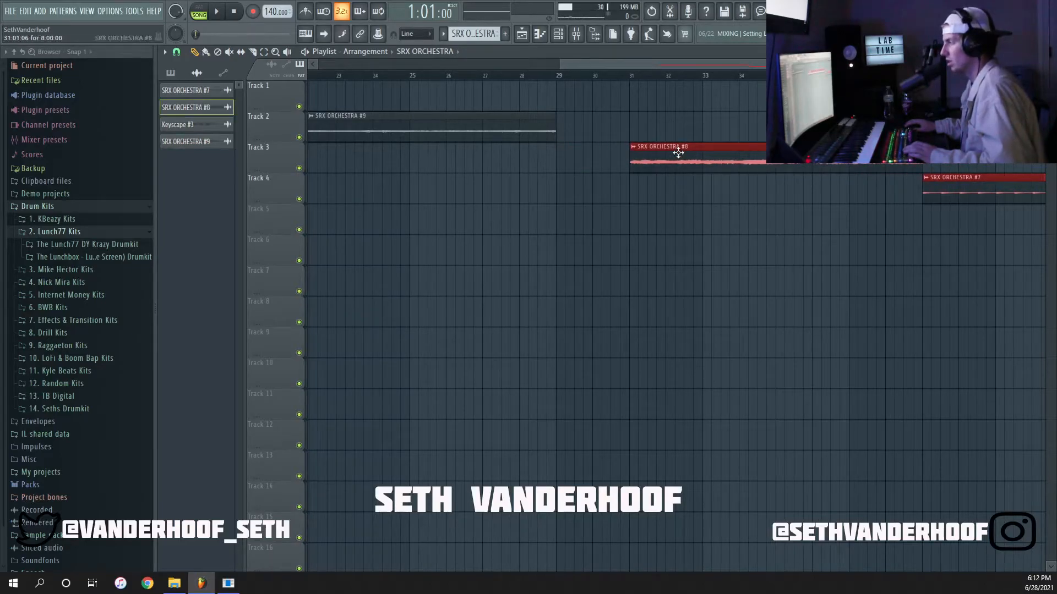
scroll(678, 153, up, 5)
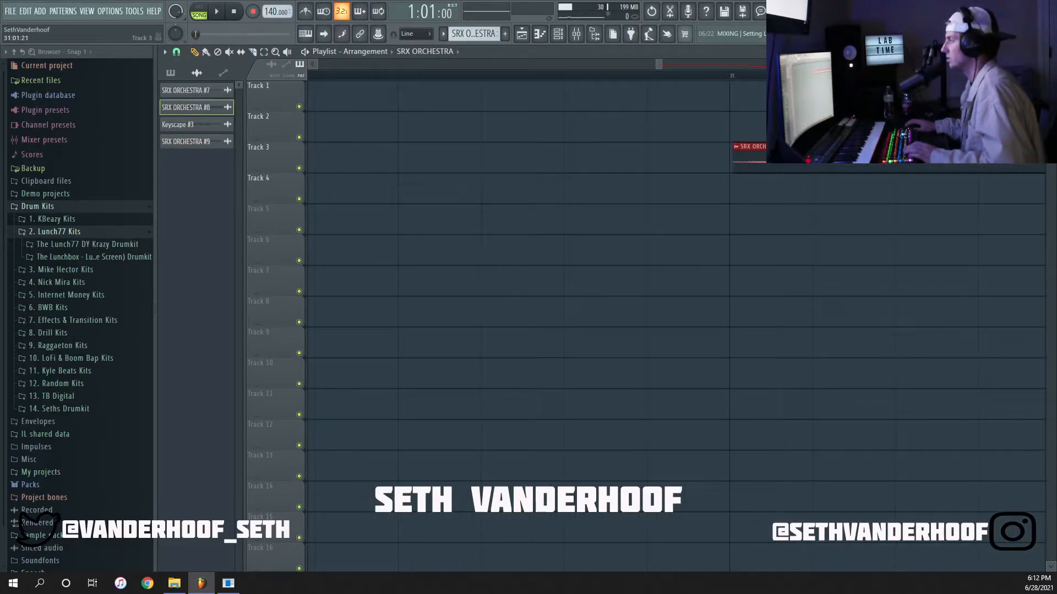
scroll(682, 198, down, 10)
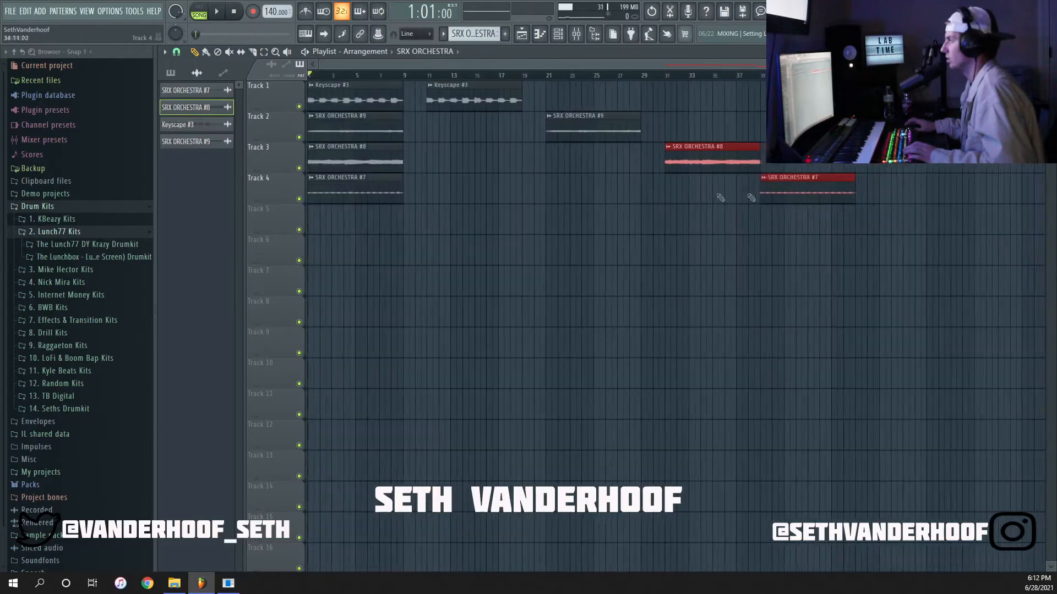
Move the SRX ORCHESTRA #7 clip on Track 4 to start at bar 41 and clear the selection.
scroll(681, 198, up, 5)
drag(427, 198, 608, 194)
scroll(591, 199, up, 5)
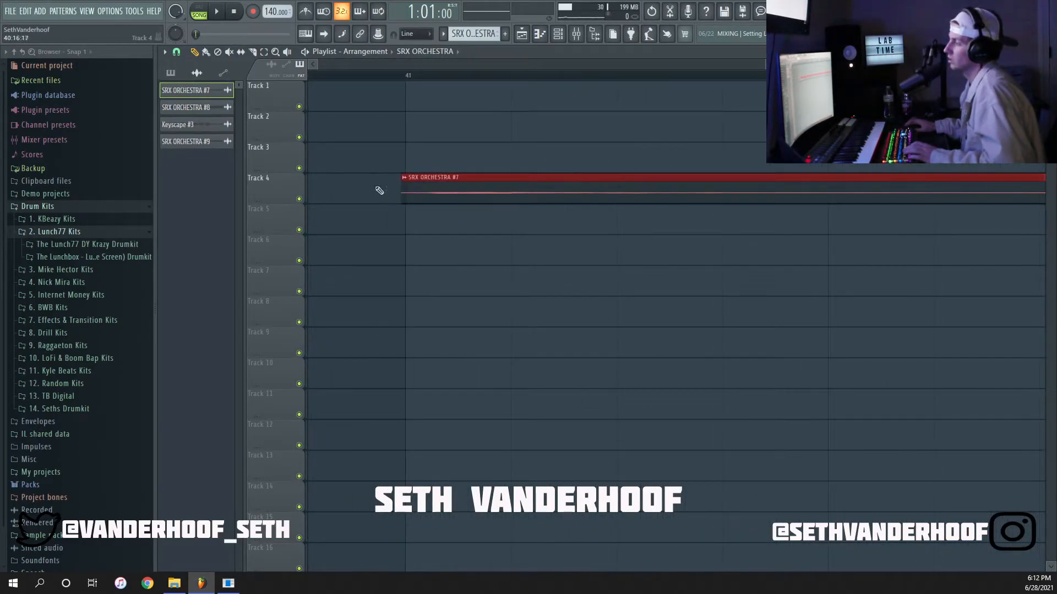
scroll(438, 197, down, 8)
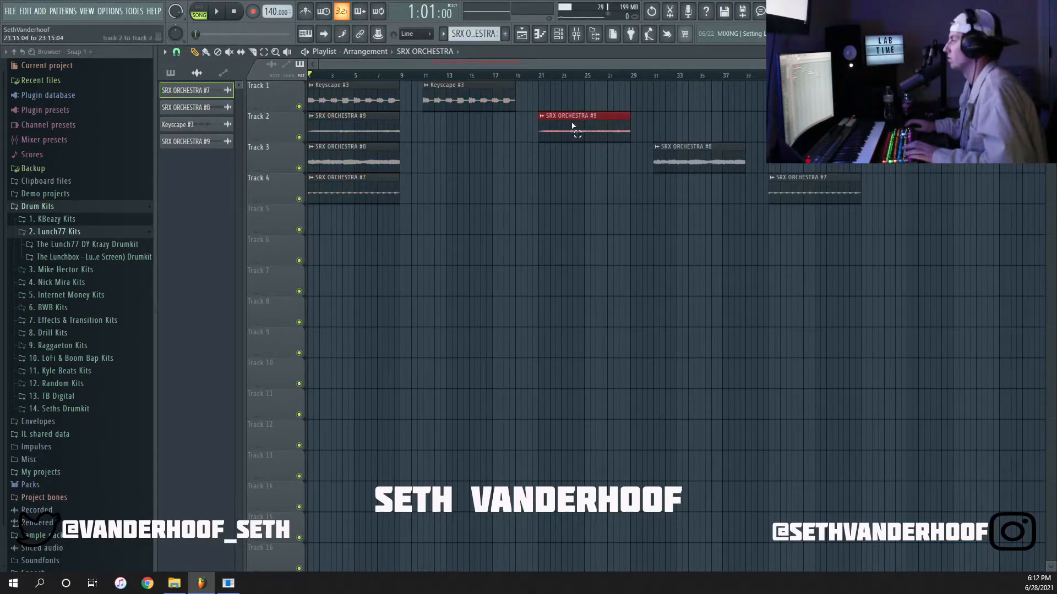
double_click(696, 300)
right_click(725, 302)
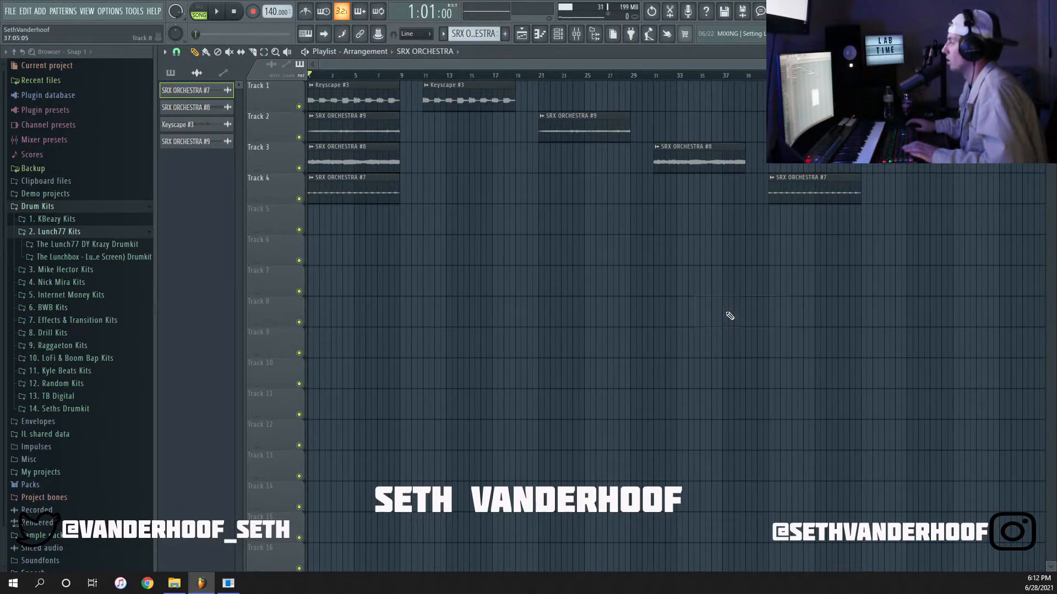
Create an automation clip for the master volume fader and close the mixer.
click(576, 37)
click(301, 293)
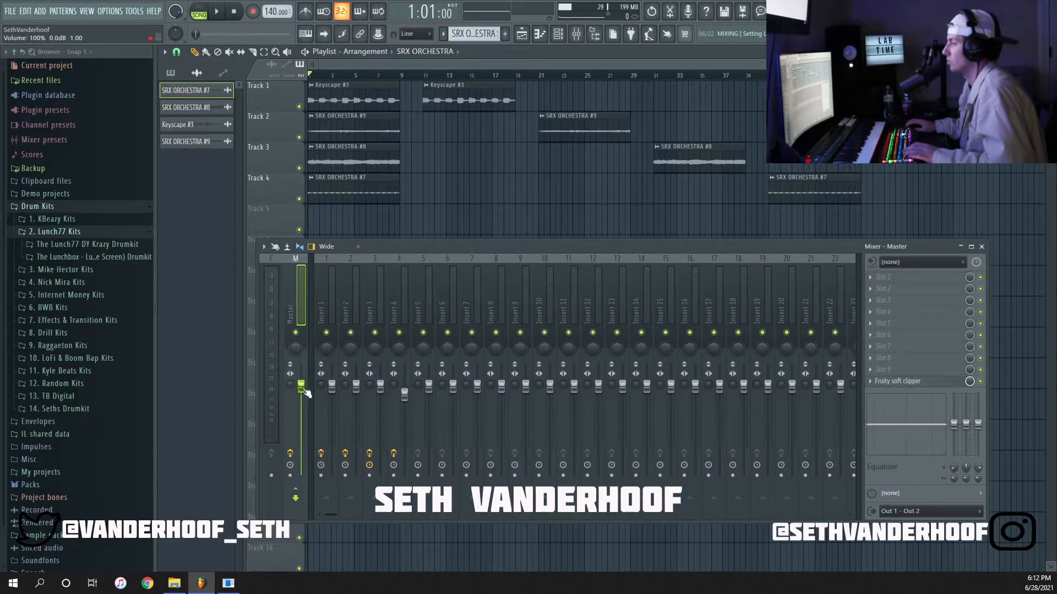
right_click(301, 387)
click(333, 471)
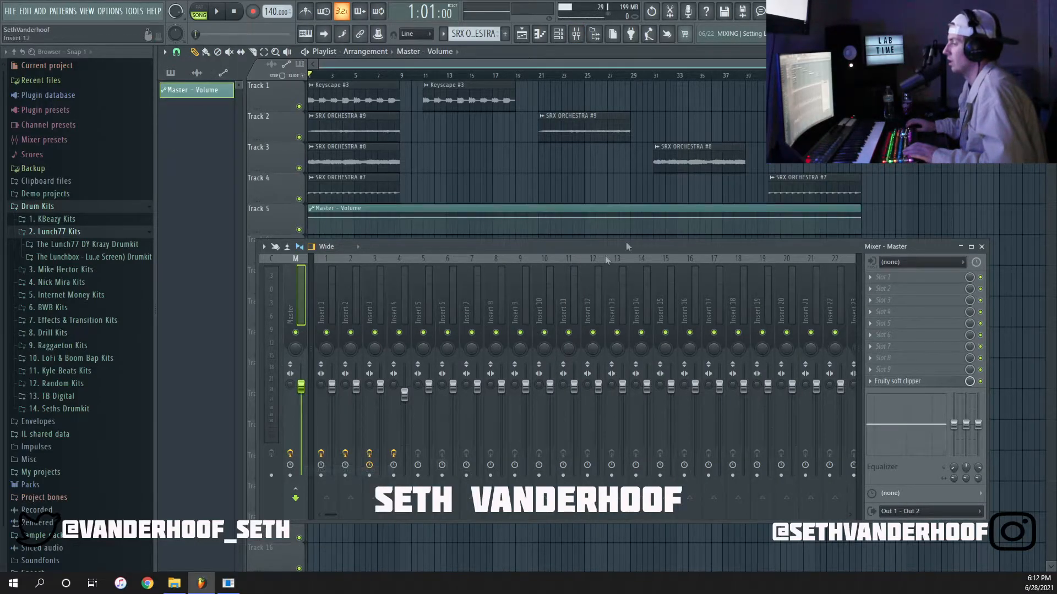
click(984, 251)
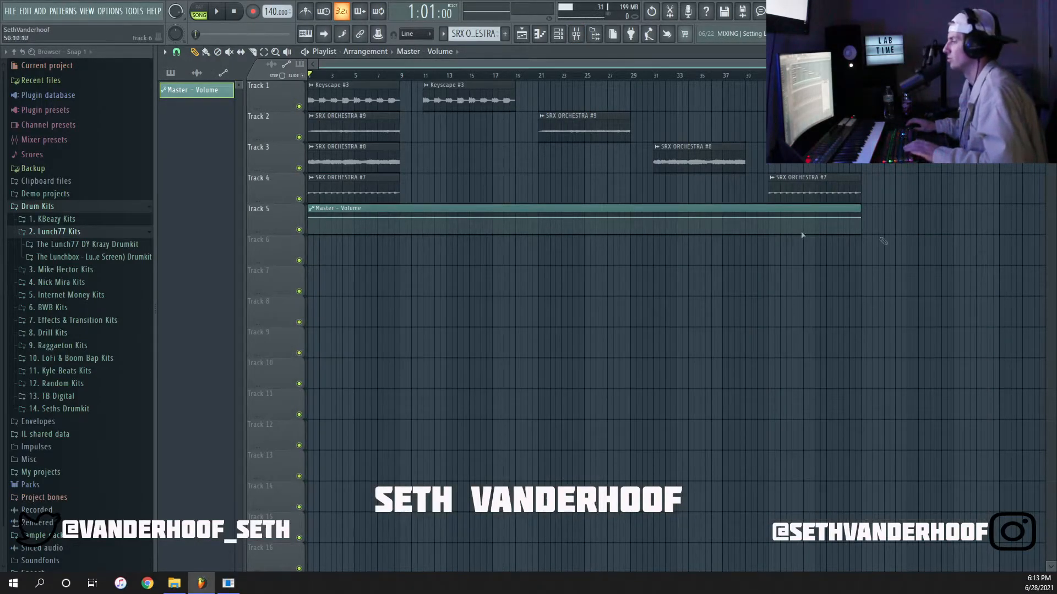
Start the master volume automation at 0% at bar 1 and raise it instantly with a second point valued 0.8.
scroll(285, 218, up, 5)
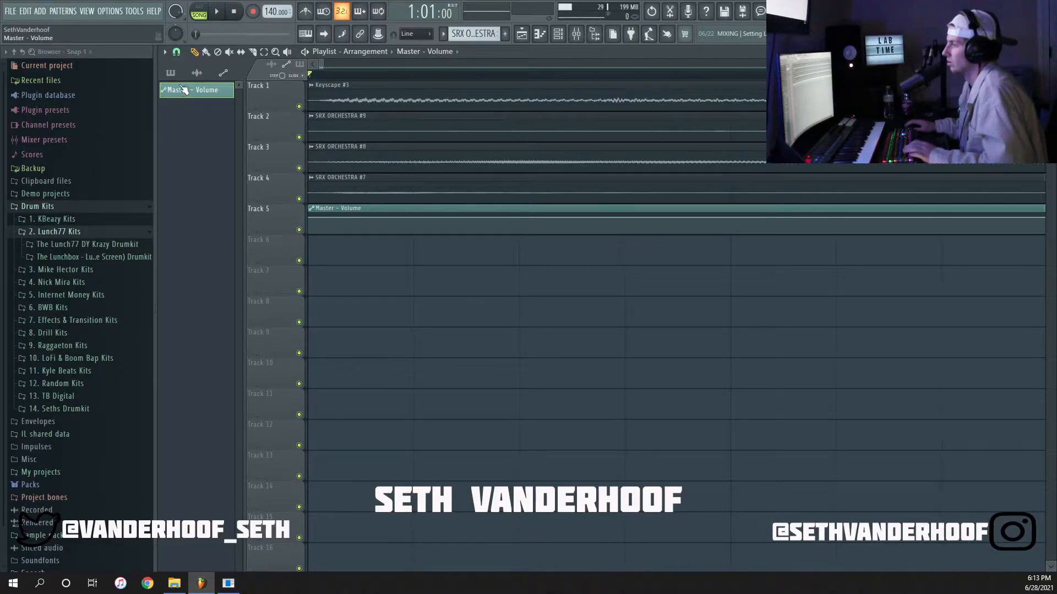
click(171, 73)
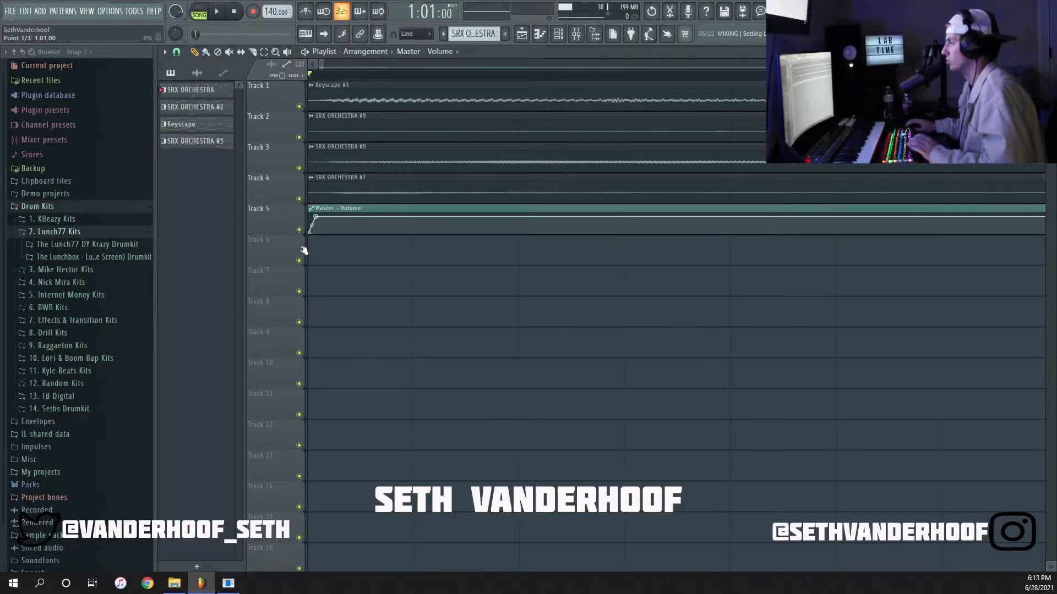
drag(317, 219, 310, 221)
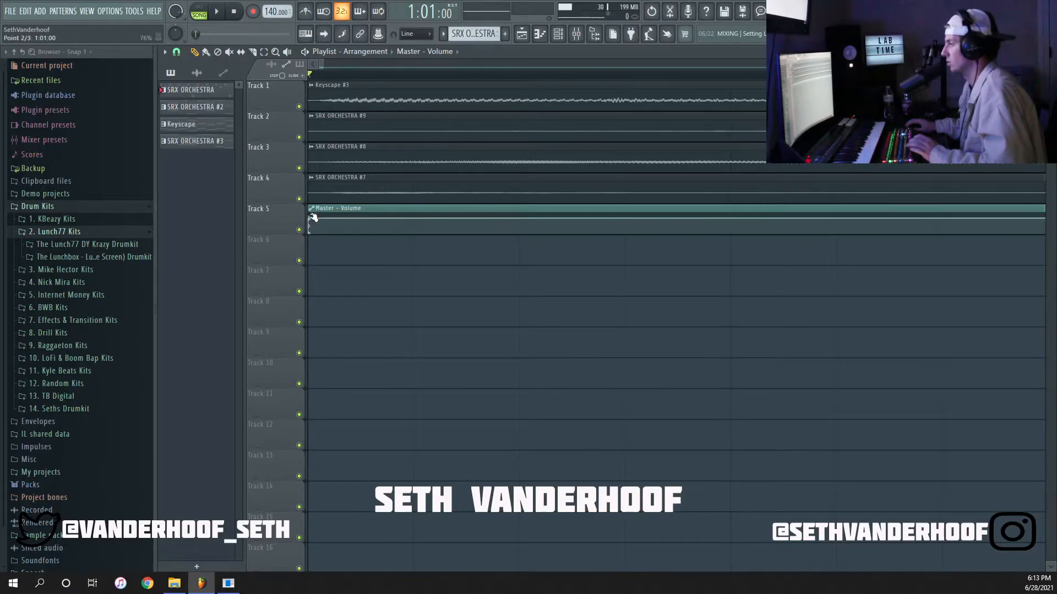
right_click(311, 222)
click(329, 418)
text(0.8)
key(Return)
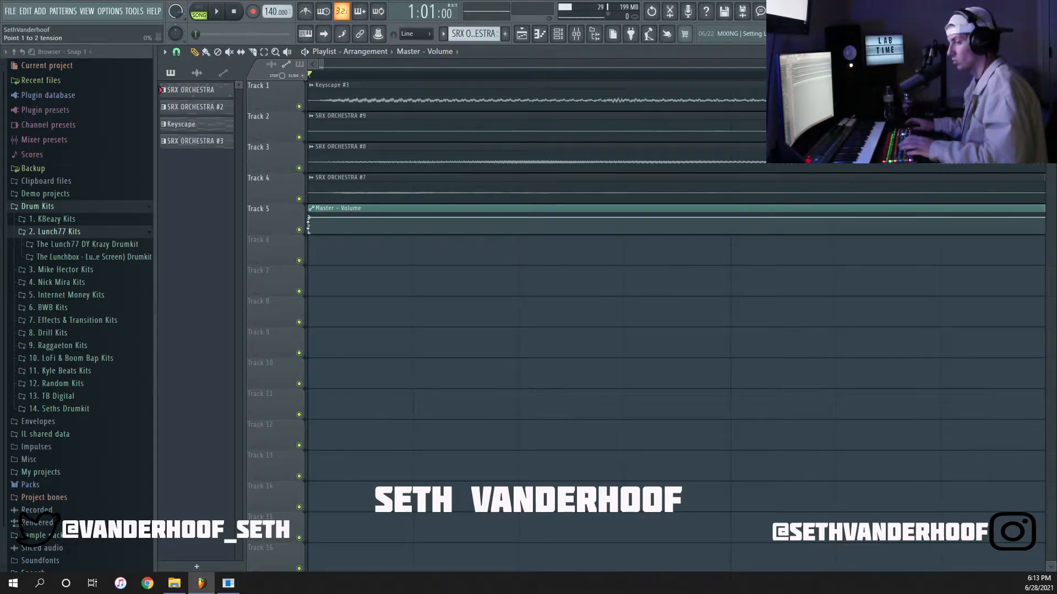
scroll(309, 226, down, 5)
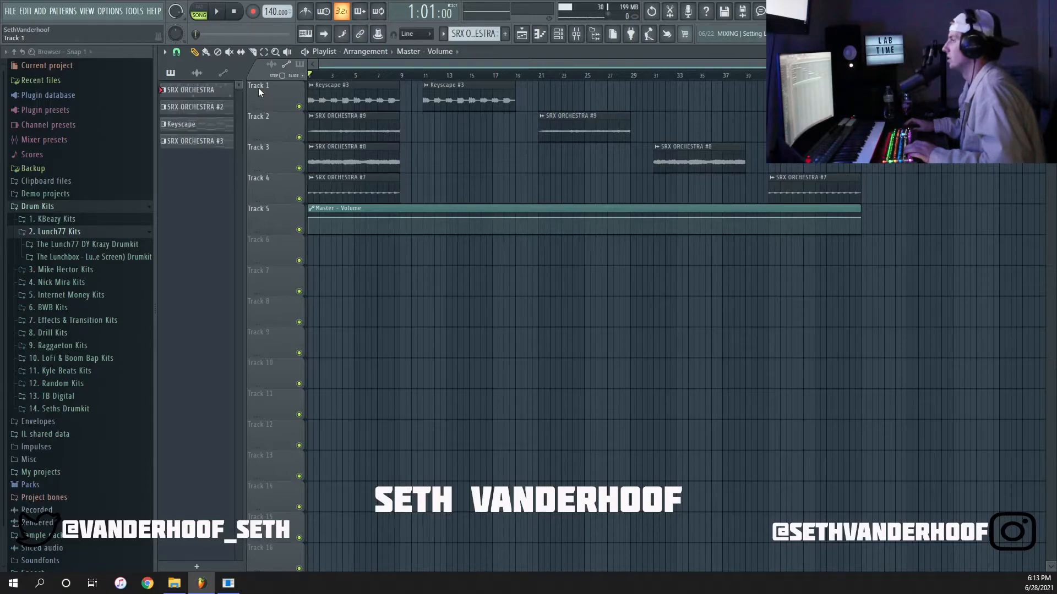
key(space)
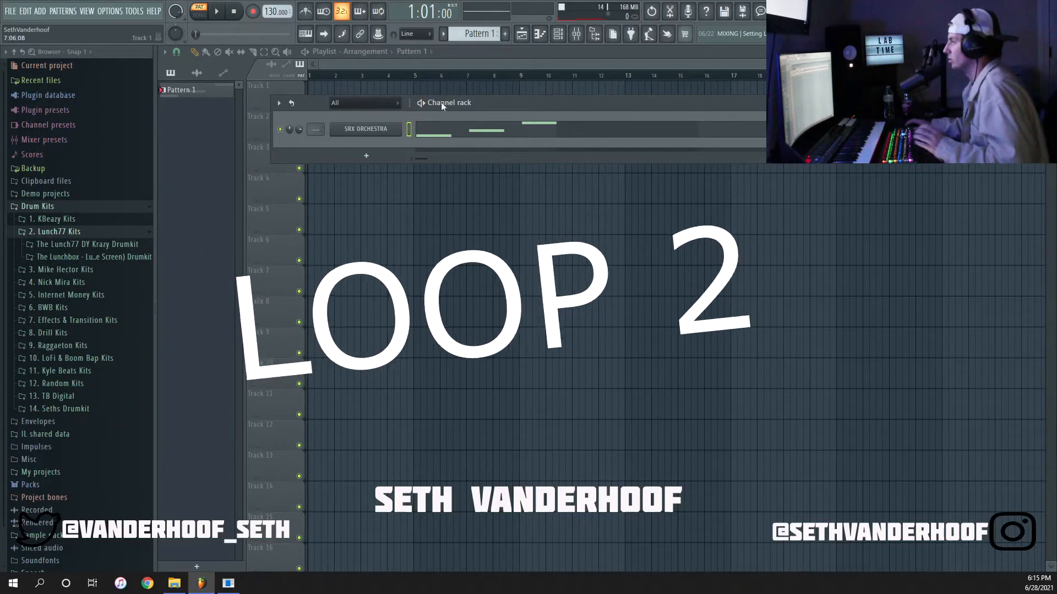
Open the SRX ORCHESTRA channel's piano roll in the second loop's project and play its three-note phrase.
click(380, 130)
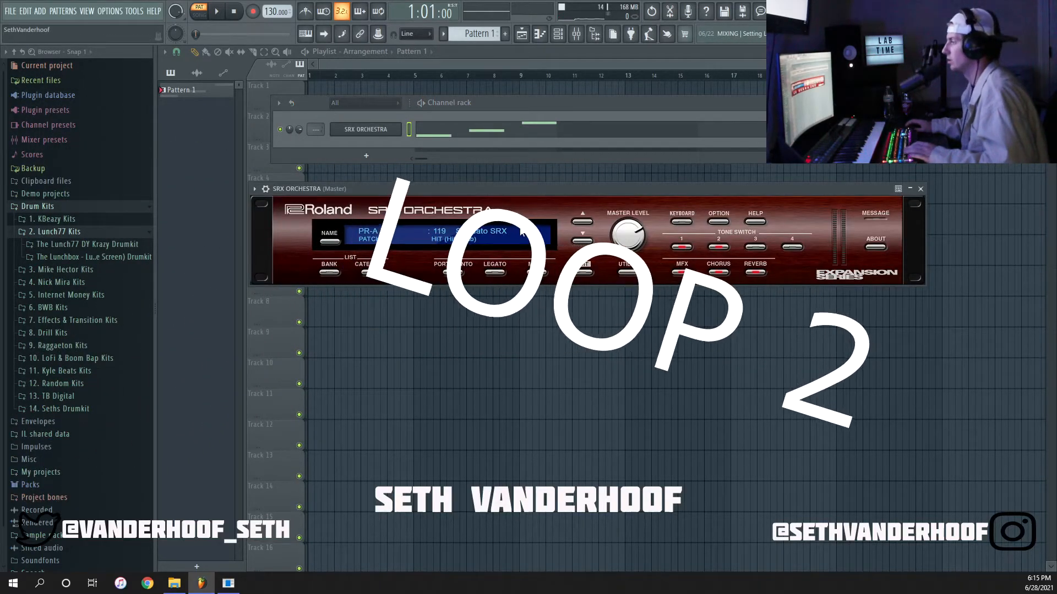
click(920, 189)
right_click(377, 131)
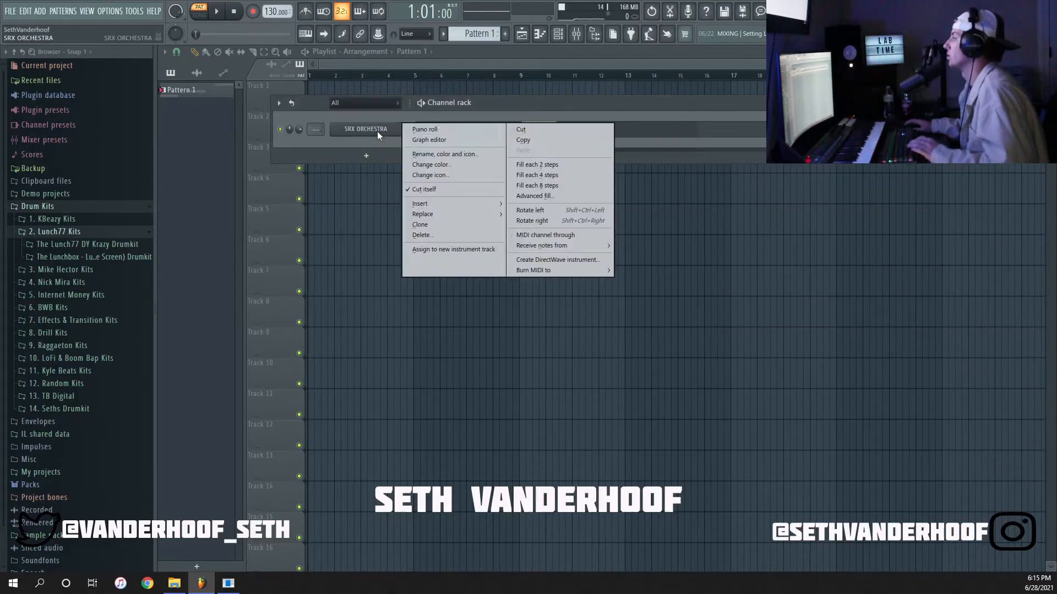
click(444, 129)
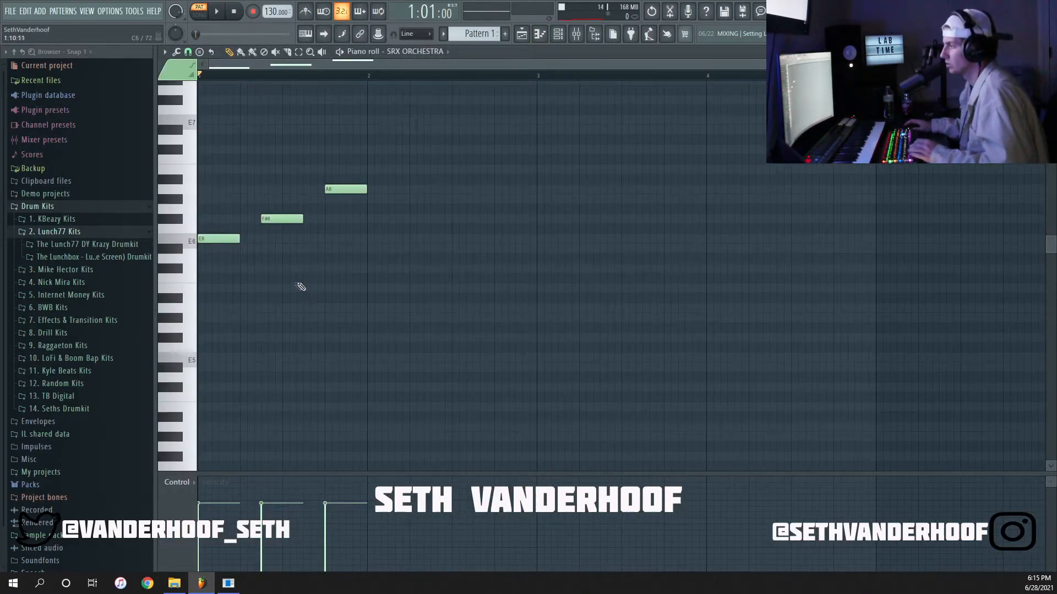
key(space)
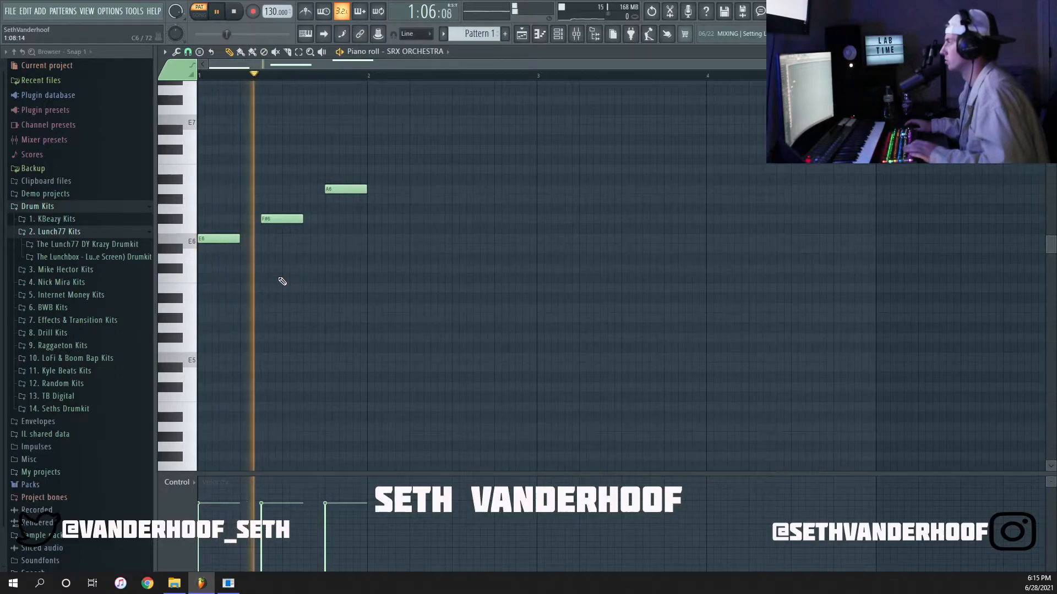
key(space)
Rearrange the three notes in bar 1 into a descending A6, F#6, E6 phrase, checking it by playback.
scroll(292, 231, up, 3)
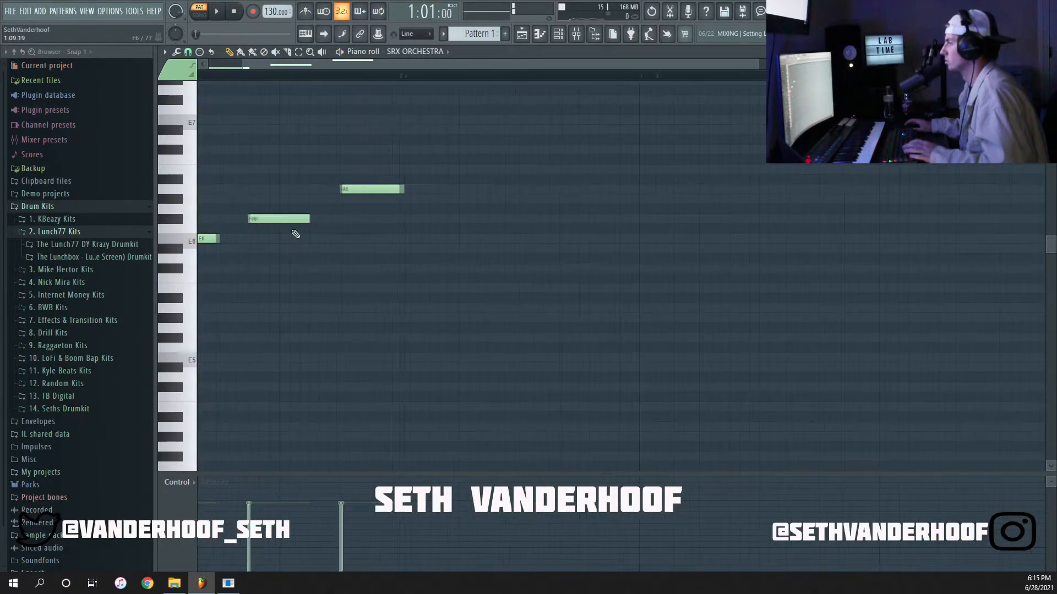
drag(292, 220, 290, 187)
drag(383, 190, 384, 220)
key(space)
key(space)
scroll(380, 231, down, 3)
drag(220, 239, 286, 219)
key(space)
key(space)
mouse_move(334, 219)
mouse_down()
mouse_move(338, 249)
mouse_move(338, 239)
mouse_up()
key(space)
Duplicate the one-bar phrase three times to fill four bars and play it back.
key(space)
key(ctrl+a)
key(ctrl+b)
key(ctrl+b)
key(ctrl+b)
right_click(609, 180)
Lower the last note of bar 3 to C#6 and the last note of bar 4 to B5.
key(space)
drag(628, 239, 688, 270)
key(space)
scroll(520, 281, up, 2)
drag(495, 239, 493, 270)
drag(679, 269, 677, 289)
scroll(495, 297, down, 2)
click(211, 308)
drag(222, 308, 303, 310)
key(space)
click(305, 318)
key(space)
key(space)
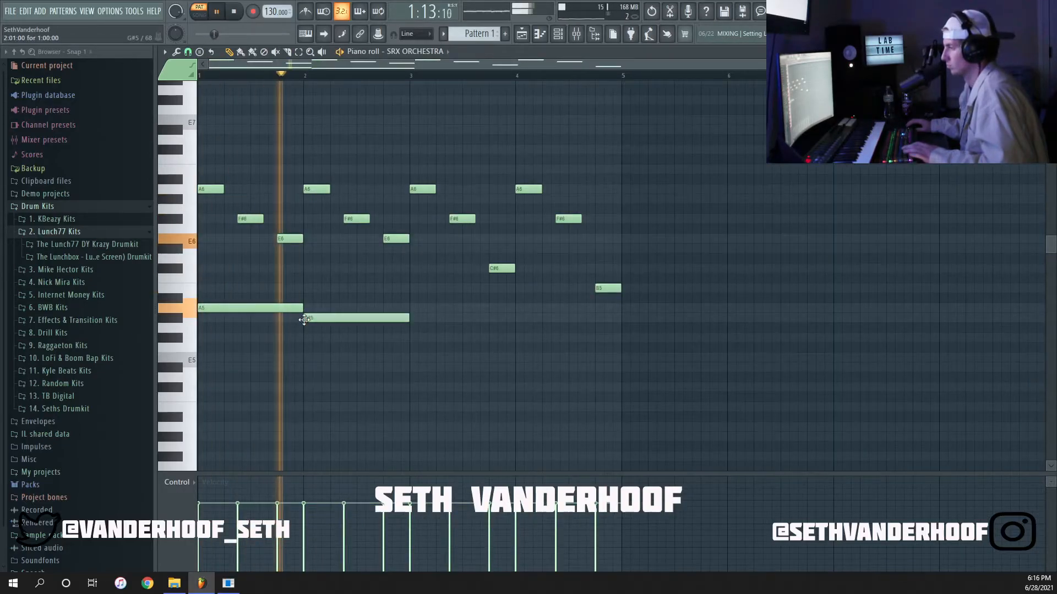
key(space)
right_click(307, 318)
right_click(300, 308)
Transpose the whole four-bar melody down one octave and close the piano roll.
key(ctrl+a)
click(634, 179)
right_click(638, 179)
click(1048, 51)
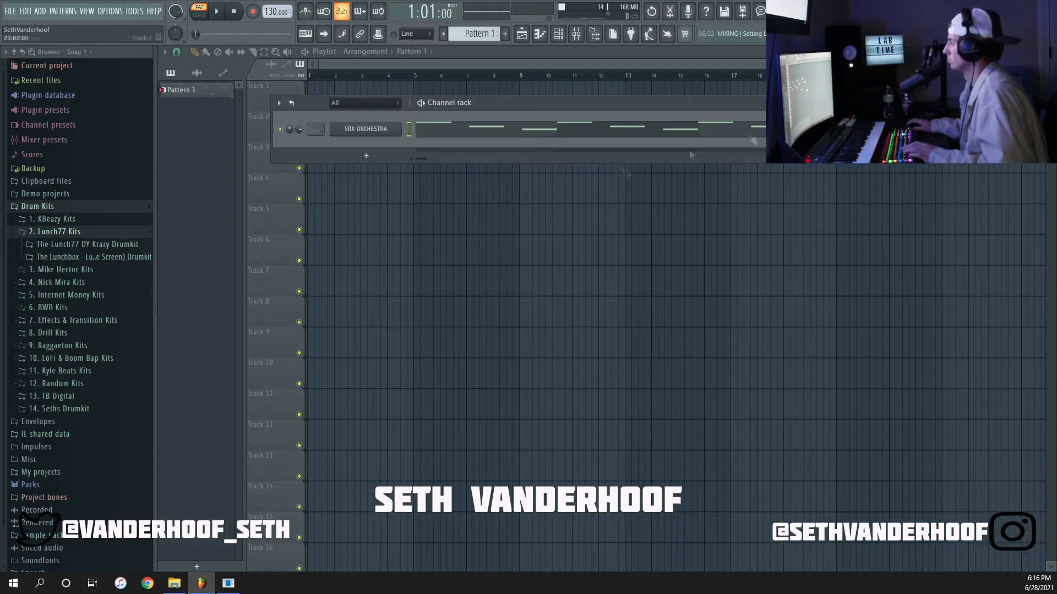
Change the SRX ORCHESTRA patch to PR-C 015 Multi Sax.
click(366, 130)
click(329, 273)
mouse_move(353, 361)
click(440, 361)
Reopen the SRX ORCHESTRA piano roll and play the lowered melody with the new patch.
right_click(366, 130)
click(439, 128)
click(537, 209)
key(space)
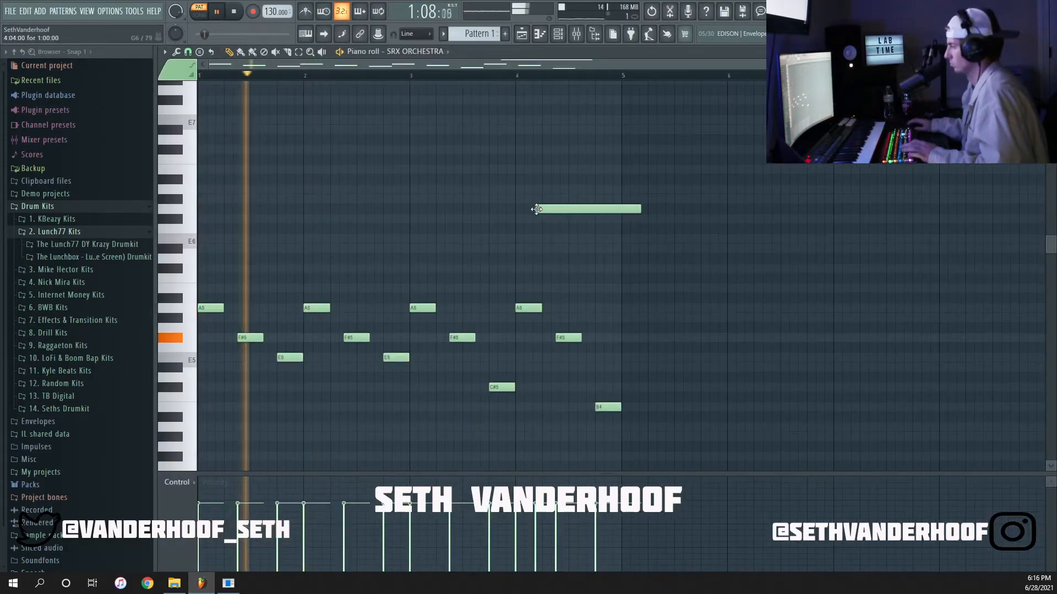
right_click(539, 209)
key(space)
Add one-bar sustained notes under the melody, A4 in bars 1 to 3 and F#4 in bar 4.
click(205, 308)
key(space)
click(307, 310)
click(413, 310)
click(522, 338)
key(space)
Re-pitch the sustained notes in bars 2, 3 and 4 to F#4, C#4 and B3.
drag(440, 310, 437, 339)
mouse_move(222, 311)
mouse_down()
mouse_move(221, 358)
mouse_move(222, 310)
mouse_up()
key(space)
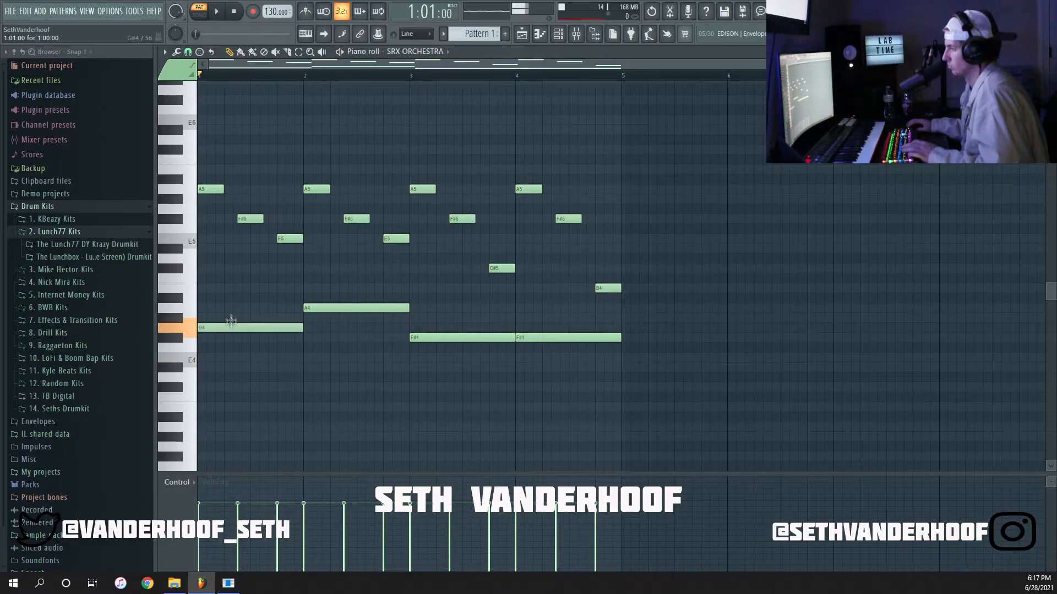
drag(331, 310, 349, 340)
drag(440, 339, 441, 385)
drag(540, 338, 540, 408)
Duplicate the four-bar pattern to fill eight bars and raise the sustained note in bar 8 to E4.
scroll(511, 380, down, 2)
key(ctrl+b)
scroll(511, 379, down, 1)
drag(686, 333, 732, 385)
key(shift+Up)
key(shift+Up)
key(shift+Up)
key(shift+Up)
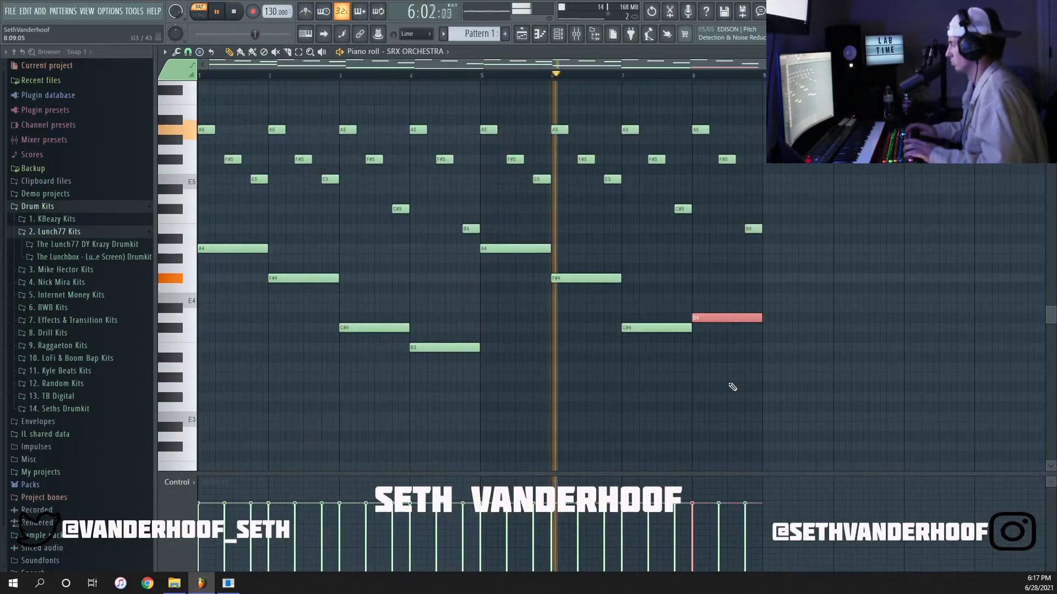
key(ctrl+d)
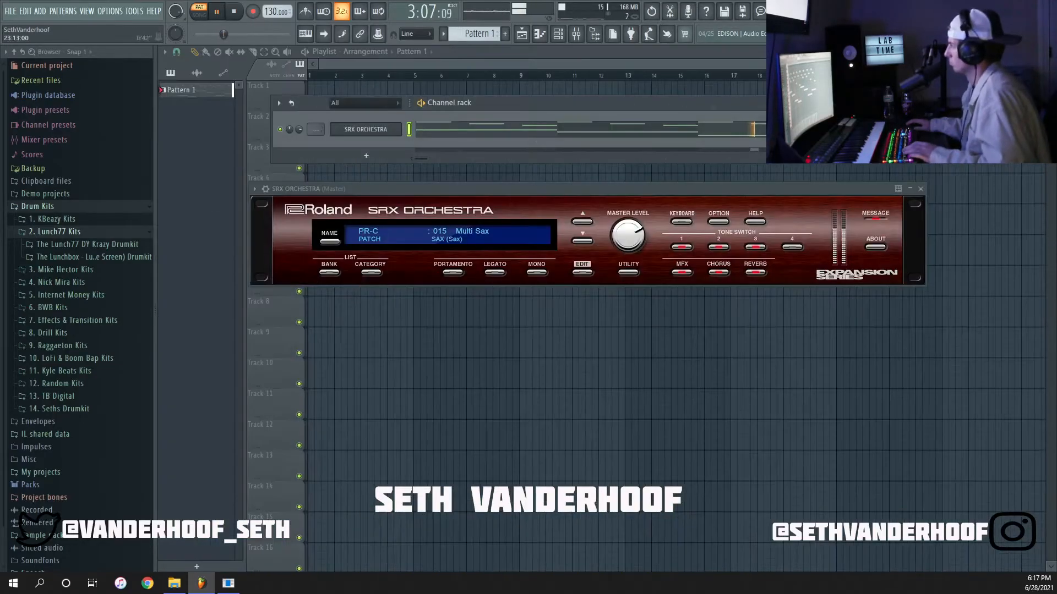
Change the SRX ORCHESTRA patch to PR-C 050 MultiMallets.
click(385, 239)
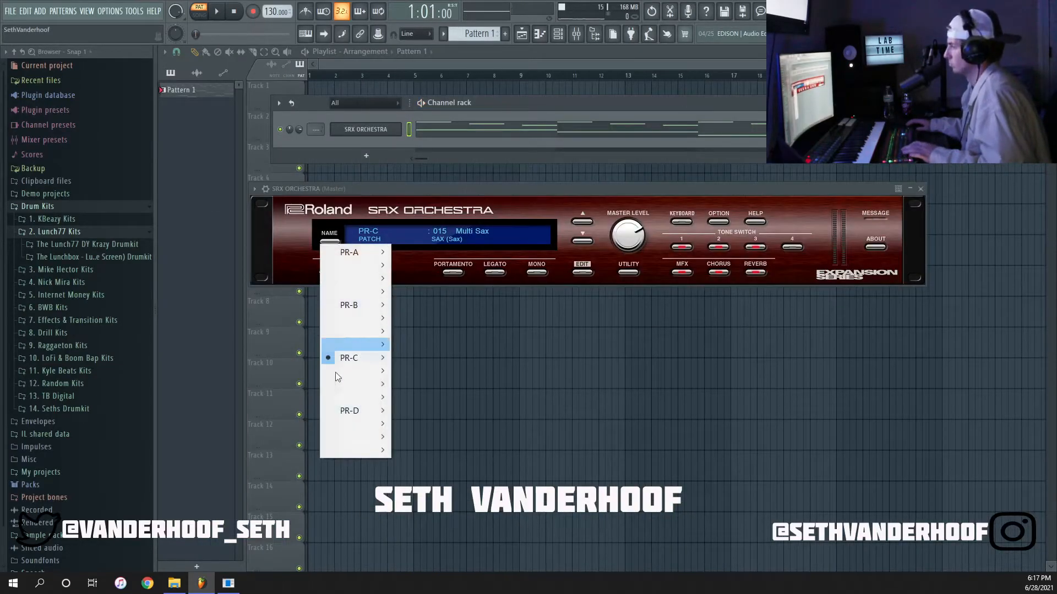
mouse_move(342, 375)
click(439, 402)
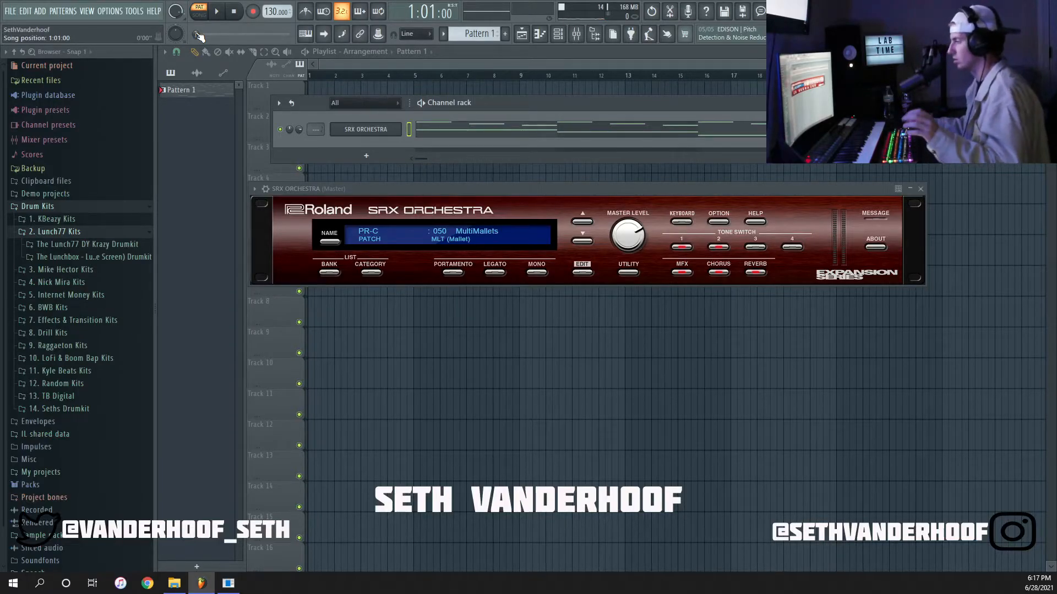
Delete all the one-bar sustained notes below the melody in the SRX ORCHESTRA pattern and play back the remaining melody.
click(394, 127)
right_click(394, 125)
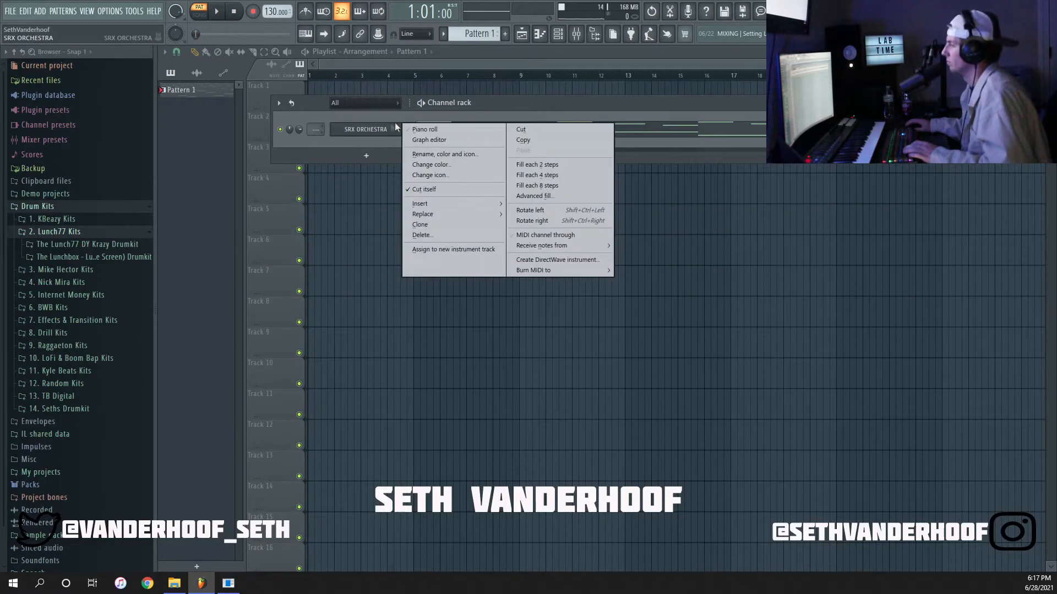
click(413, 130)
key(space)
scroll(387, 215, up, 2)
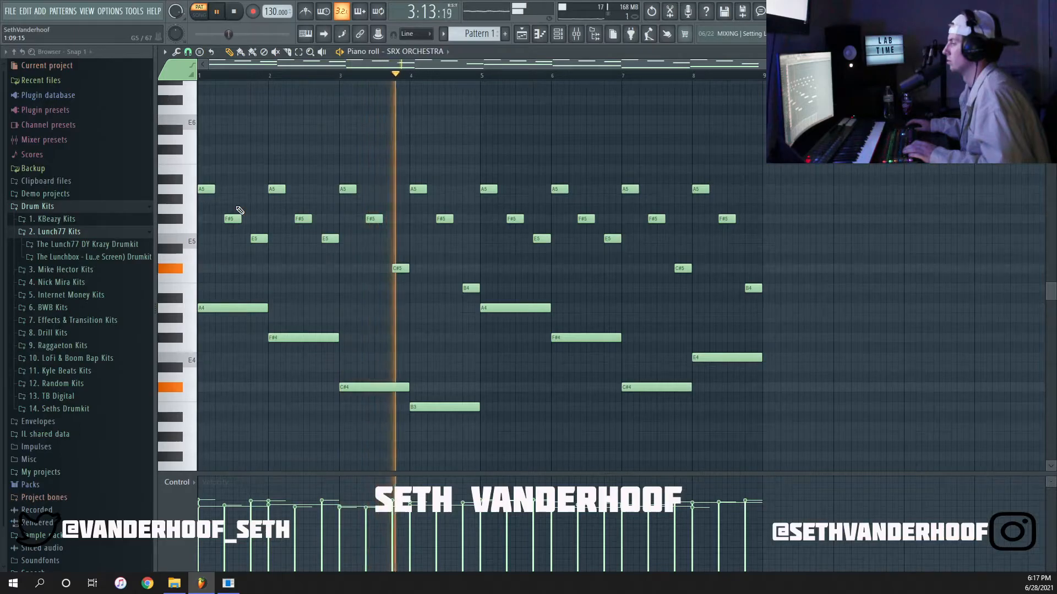
key(space)
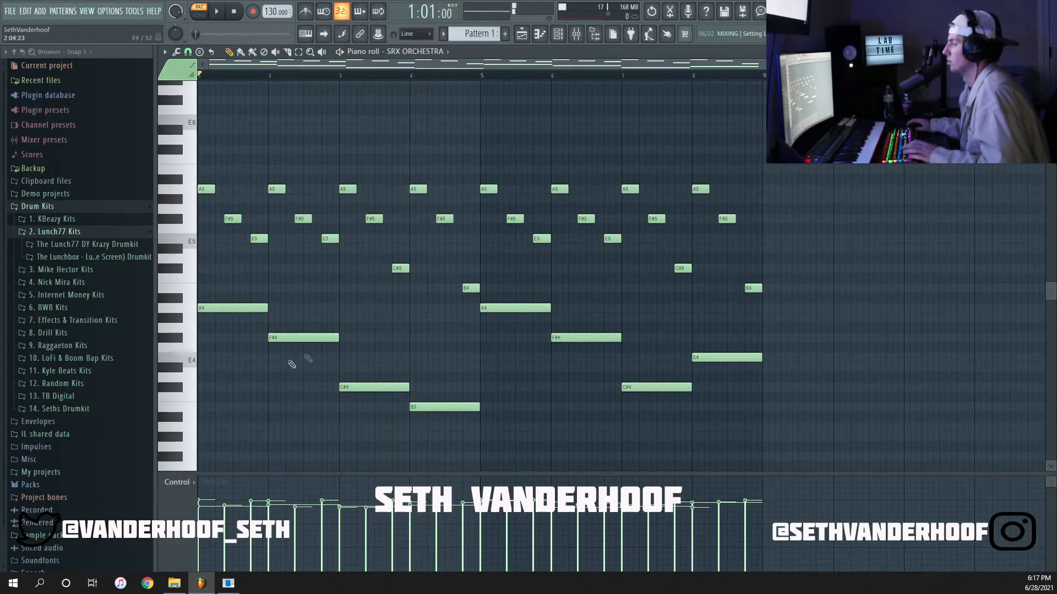
drag(855, 432, 230, 305)
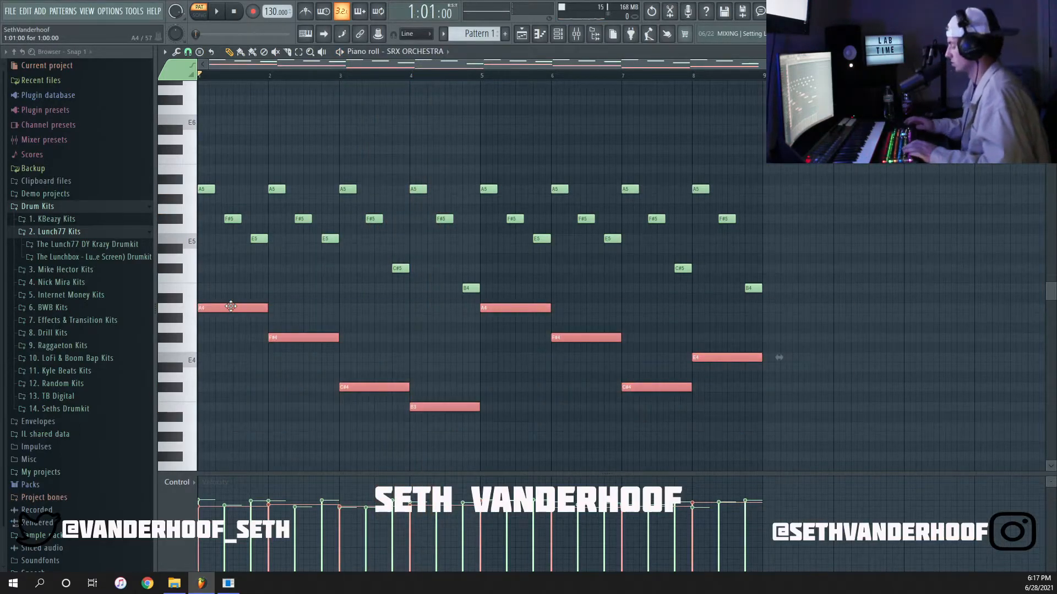
key(Delete)
key(space)
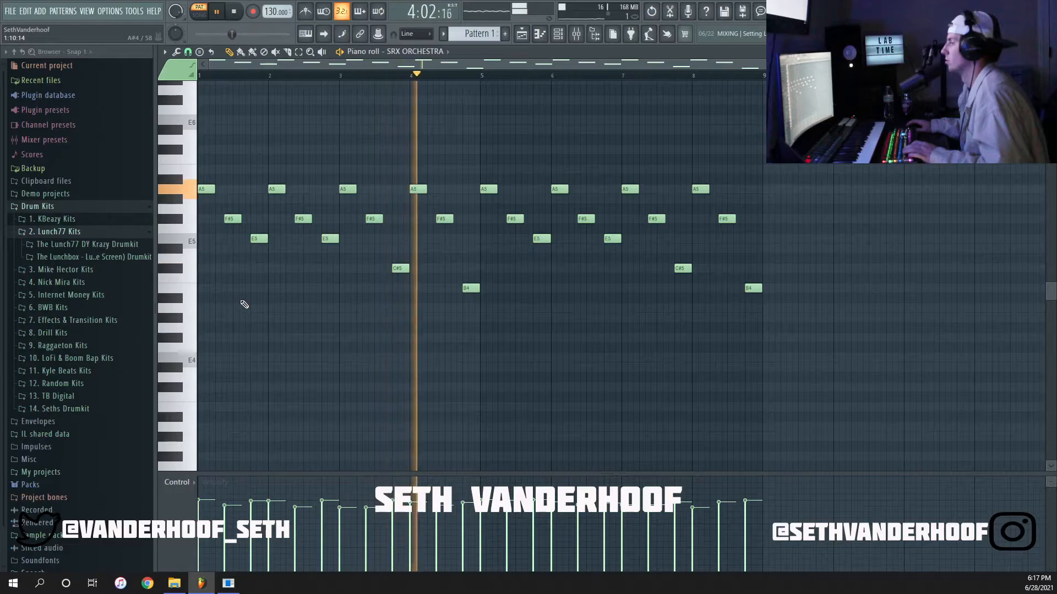
key(space)
Add one-bar sustained notes above the melody in bars 1 to 4: E6, C#6, G#6 and F#6.
drag(209, 131, 200, 121)
key(space)
scroll(199, 144, up, 3)
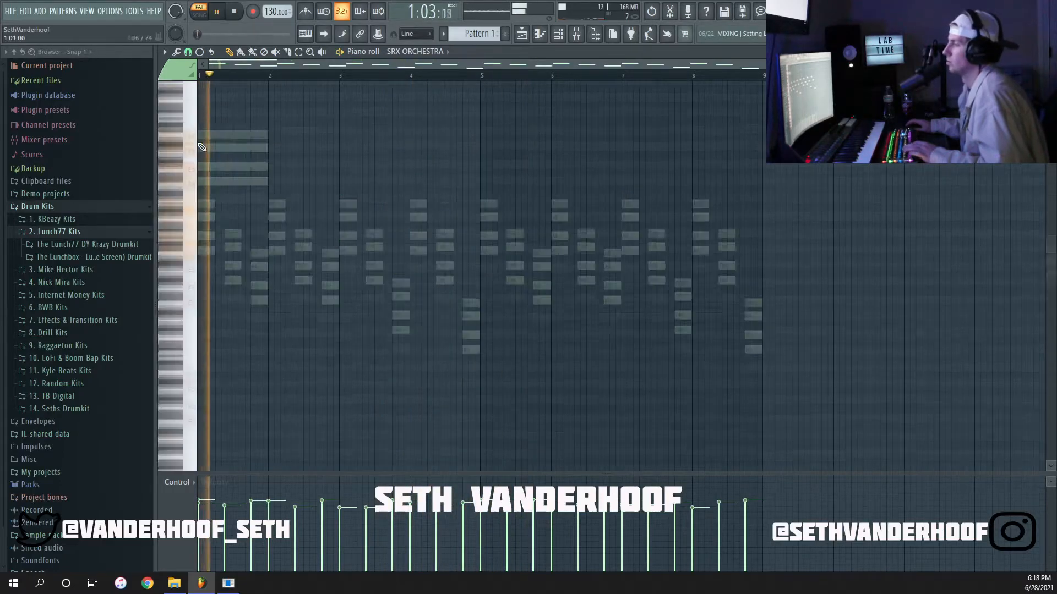
scroll(202, 147, up, 5)
key(space)
drag(384, 249, 384, 259)
key(space)
click(575, 199)
scroll(583, 231, down, 3)
click(457, 219)
Duplicate the four sustained top notes into bars 5 to 8 and clear the selection.
key(ctrl+b)
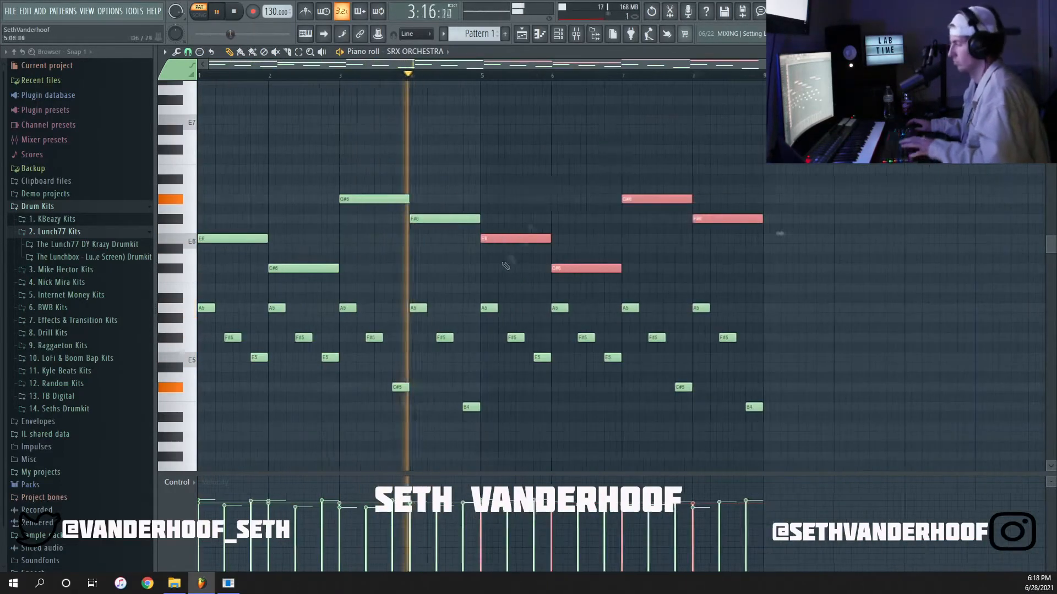
key(ctrl+d)
scroll(506, 267, down, 3)
Try the SRX ORCHESTRA pattern in lower and higher octaves, auditioning the transpositions.
key(space)
key(ctrl+Down)
key(space)
key(space)
key(ctrl+Up)
key(ctrl+Up)
Set the project tempo to 150 BPM and close the note editor.
key(space)
key(space)
drag(272, 11, 272, 1)
key(space)
key(F7)
Try the HalfTime effect on mixer insert 1 with its loop length set to 4 Bars.
click(576, 34)
click(870, 278)
mouse_move(893, 295)
click(667, 406)
click(197, 35)
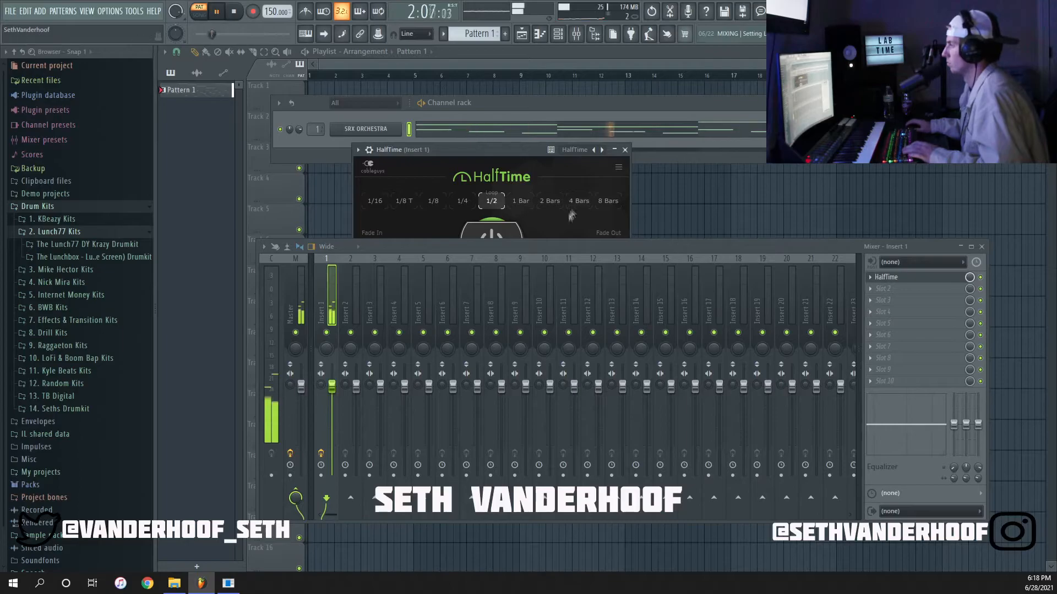
click(578, 201)
click(200, 35)
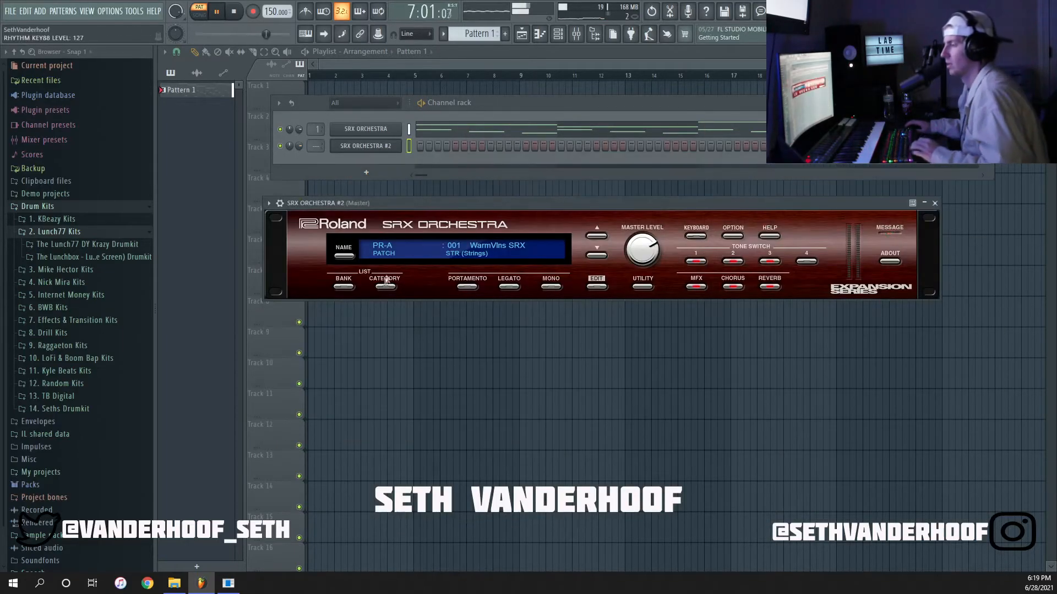
Load the patch PR-C 017 JoyoClassics in SRX ORCHESTRA #2 and close the instrument.
click(394, 253)
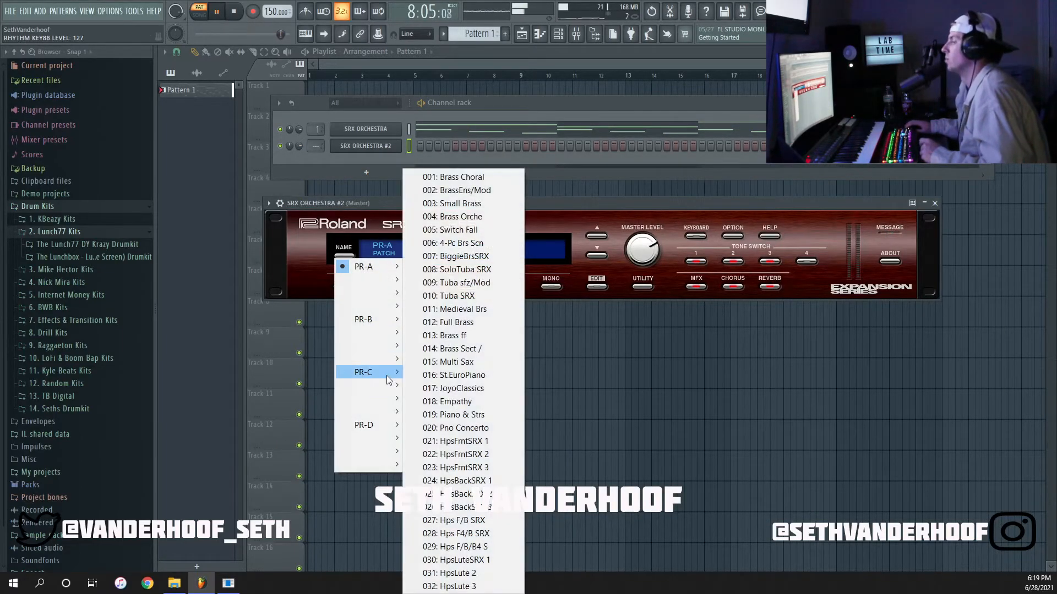
mouse_move(388, 373)
click(472, 390)
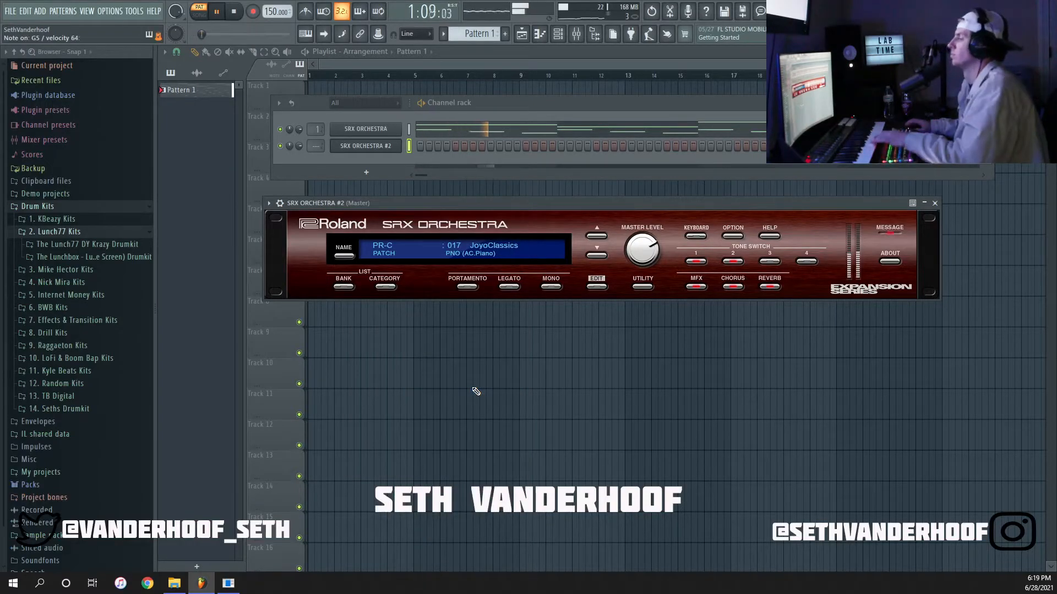
click(935, 204)
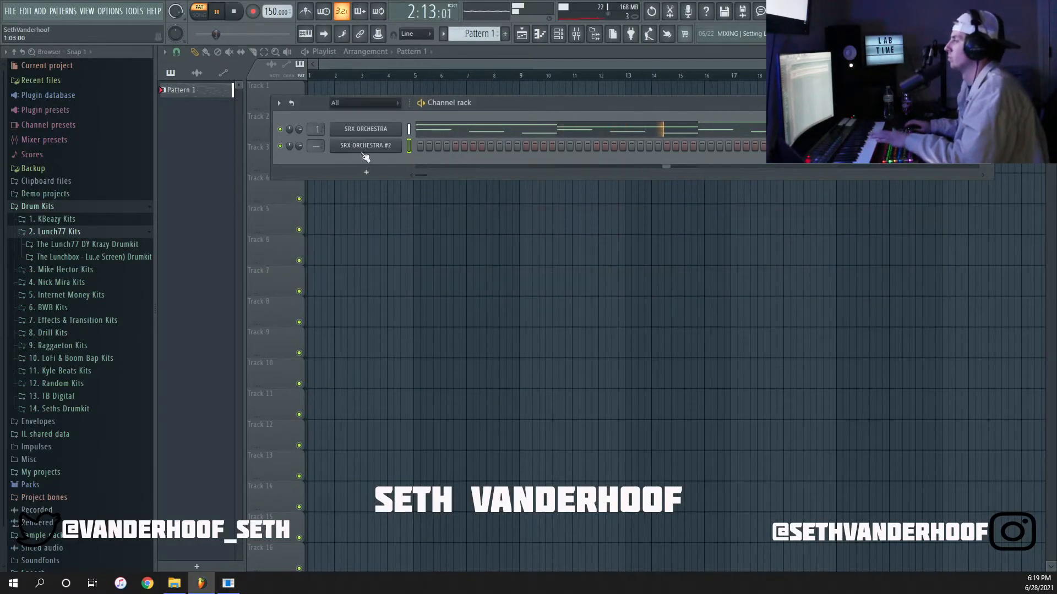
Add one-bar notes in bars 1 to 4 of SRX ORCHESTRA #2 over the top line: E6, C#6, G#6 and F#6.
right_click(386, 146)
click(421, 147)
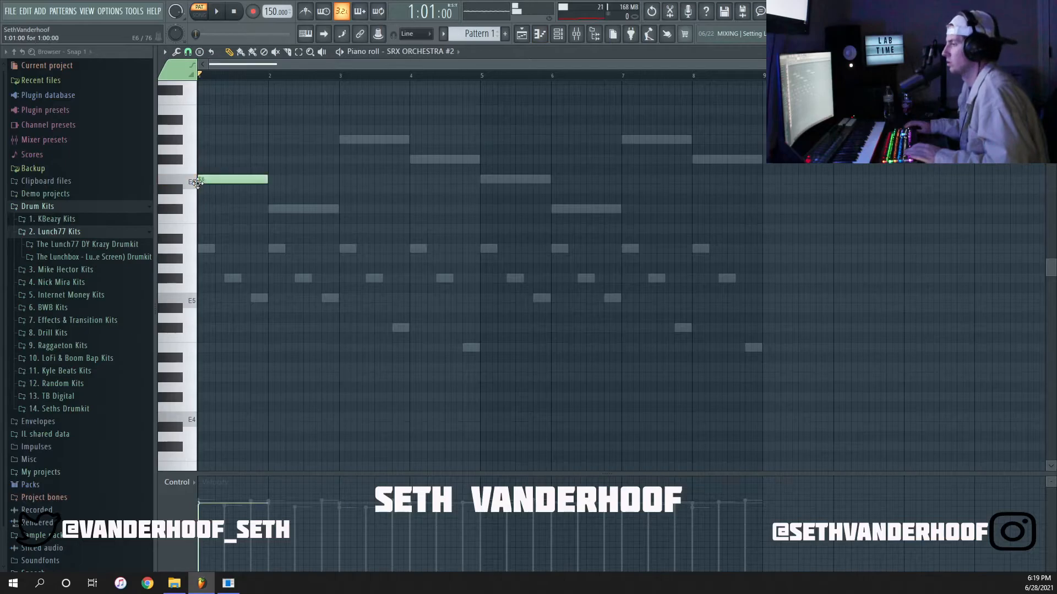
click(273, 208)
key(space)
scroll(343, 153, up, 2)
click(357, 140)
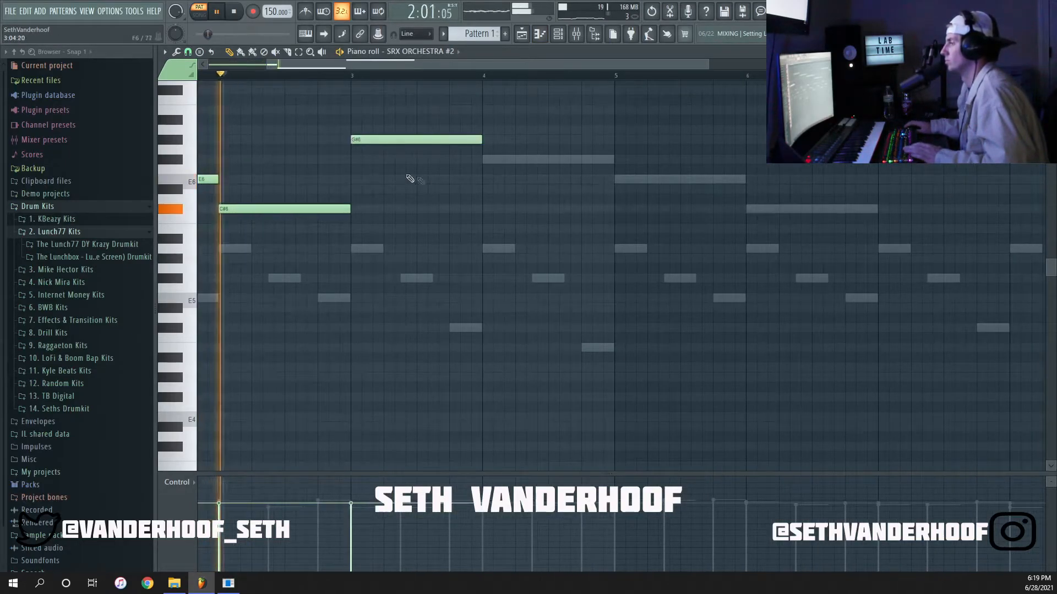
click(485, 159)
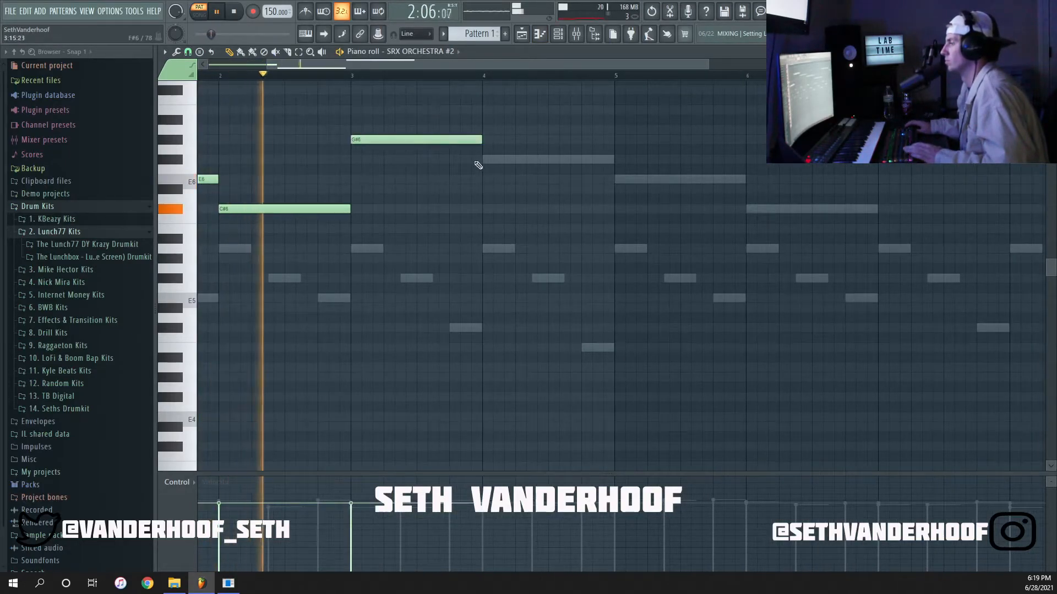
Continue the SRX ORCHESTRA #2 line through bars 5 to 8 with one-bar notes E6, C#6, G#6 and F#6.
click(617, 179)
click(748, 211)
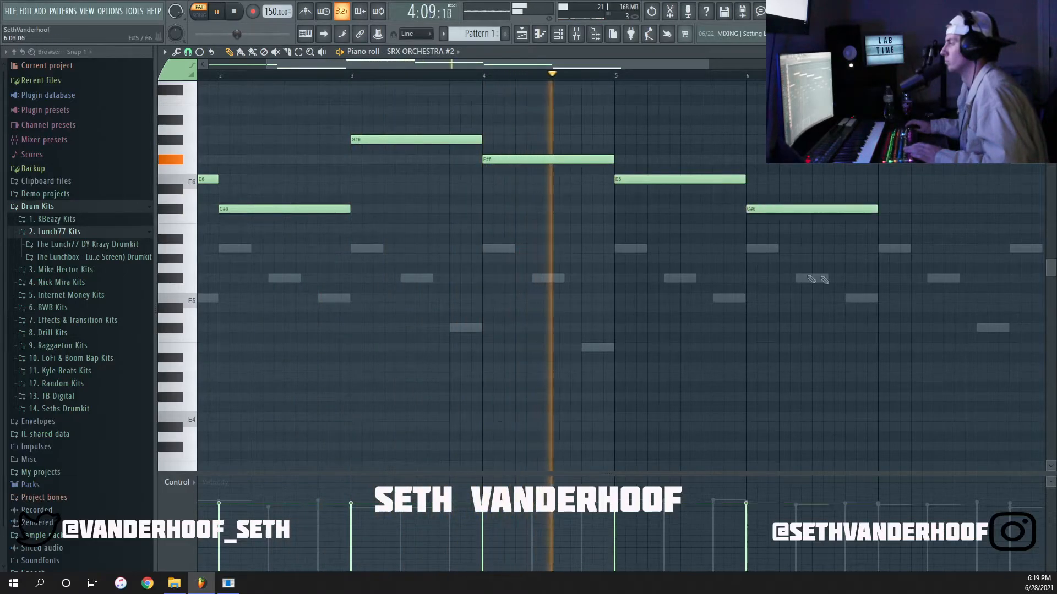
scroll(809, 280, down, 2)
click(791, 140)
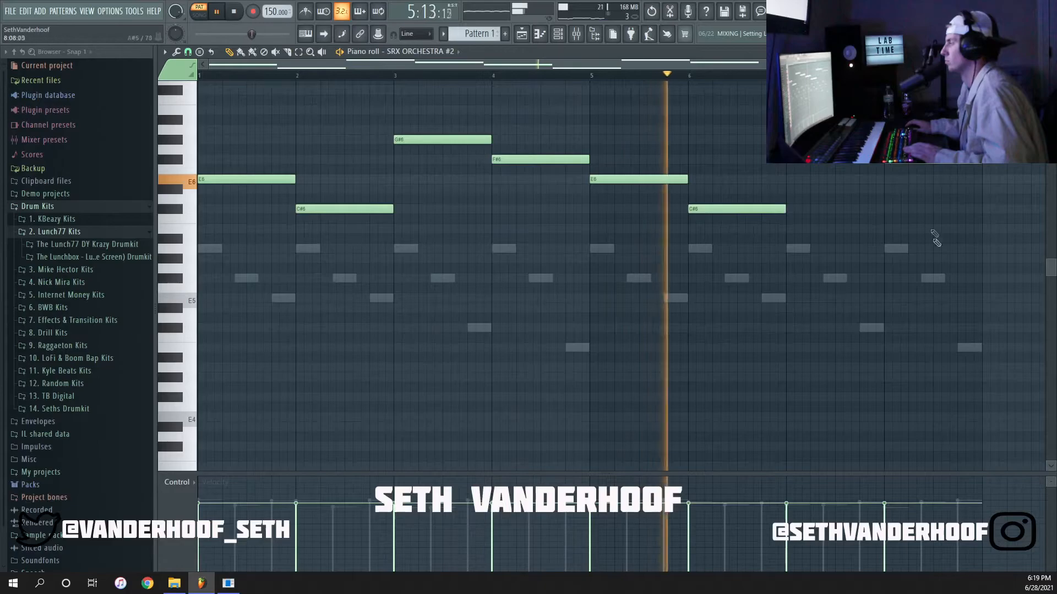
key(ctrl+a)
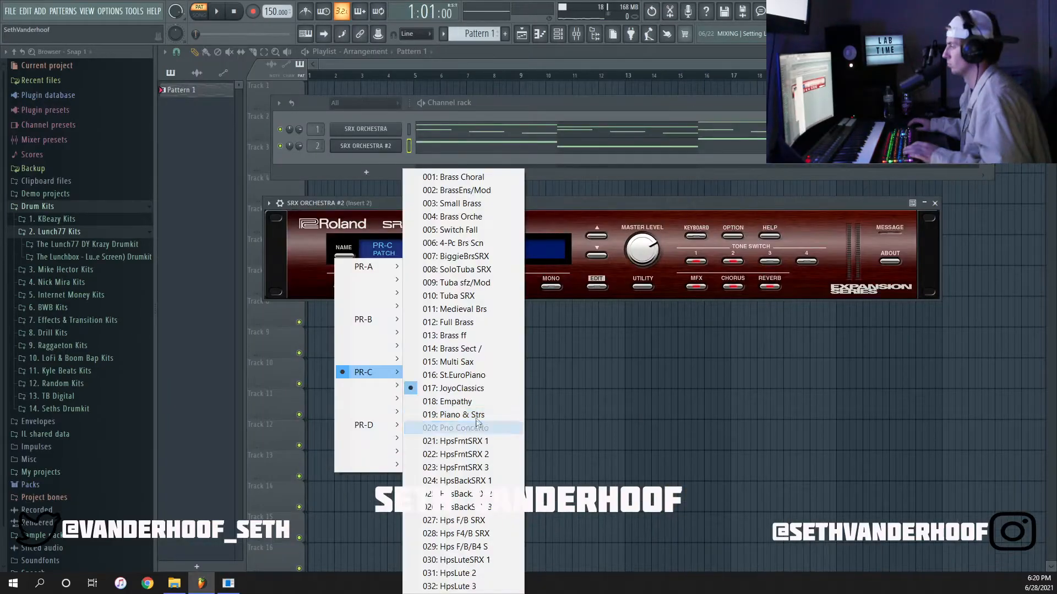
click(475, 414)
key(space)
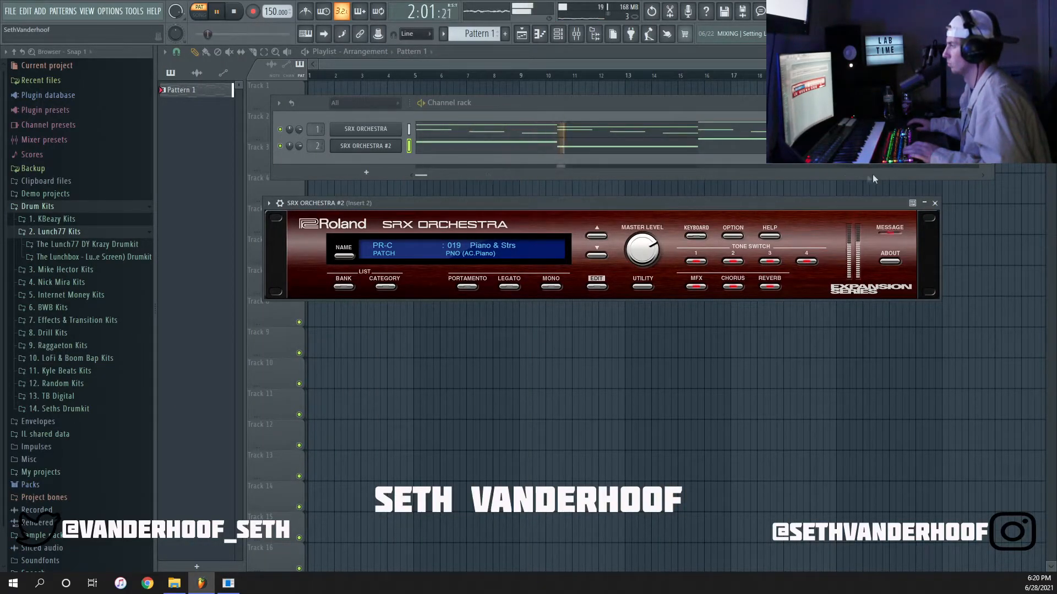
Close SRX ORCHESTRA #2 and add a third SRX ORCHESTRA instrument channel.
click(934, 203)
right_click(365, 145)
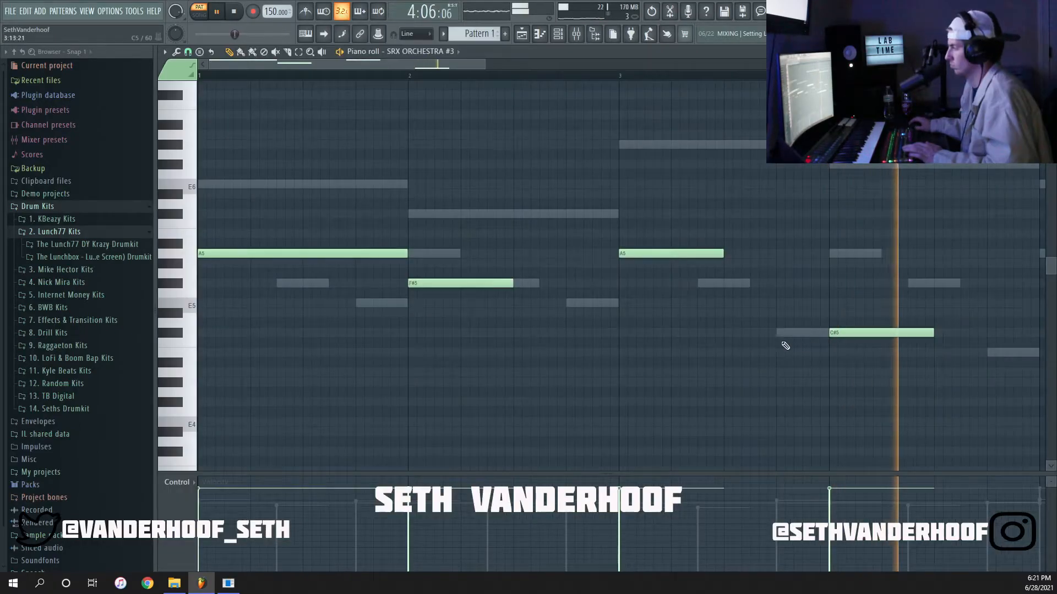
scroll(786, 346, down, 2)
key(space)
key(space)
Lay out one-bar notes A5, F#5, A5 and C#5 in bars 1 to 4 of SRX ORCHESTRA #3.
drag(709, 356, 346, 222)
drag(390, 284, 458, 293)
click(560, 174)
right_click(562, 174)
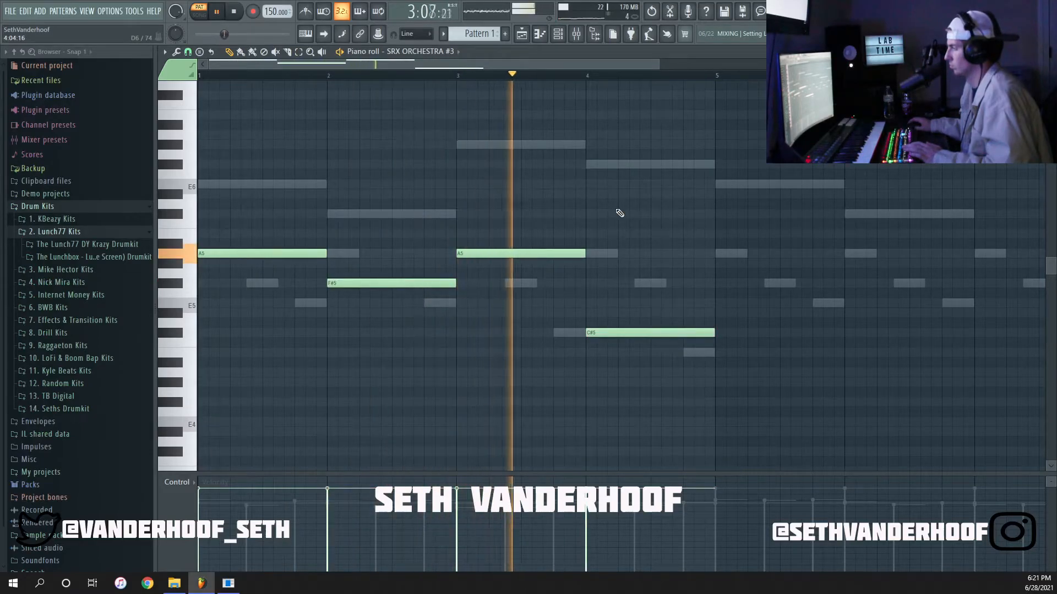
Duplicate the four SRX ORCHESTRA #3 notes into bars 5 to 8 and lower the bar 8 note to B4.
scroll(619, 214, down, 2)
key(ctrl+b)
click(610, 186)
right_click(612, 187)
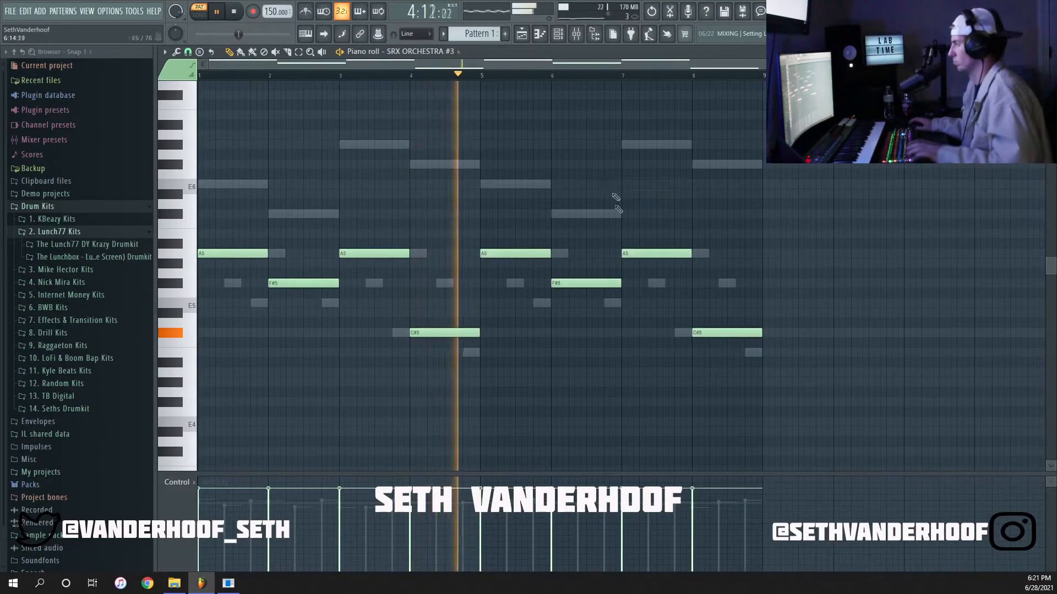
drag(722, 341, 722, 361)
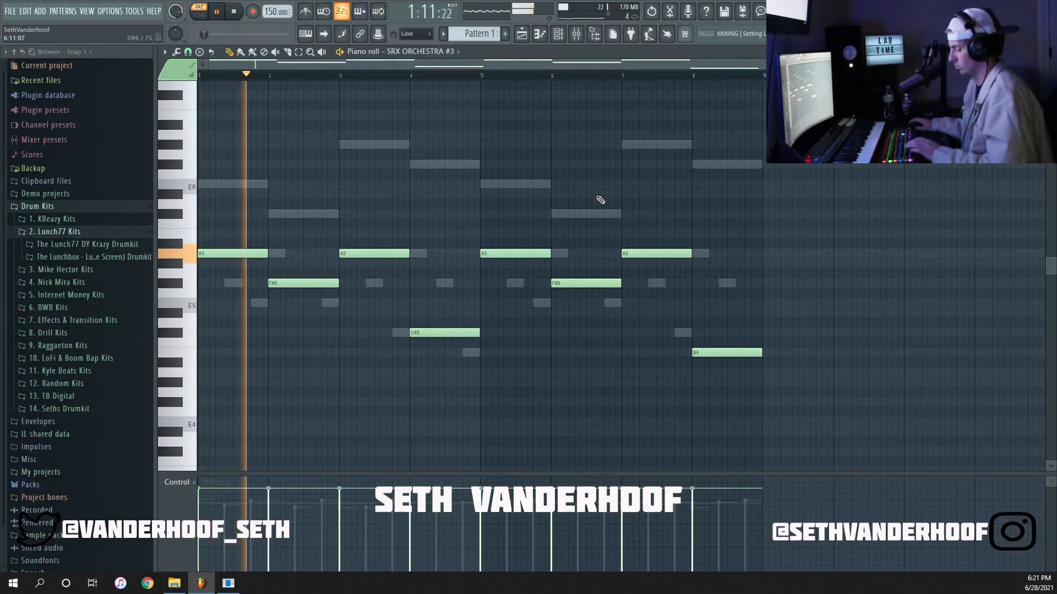
Randomize the velocities of the SRX ORCHESTRA #3 notes.
key(alt+r)
click(512, 364)
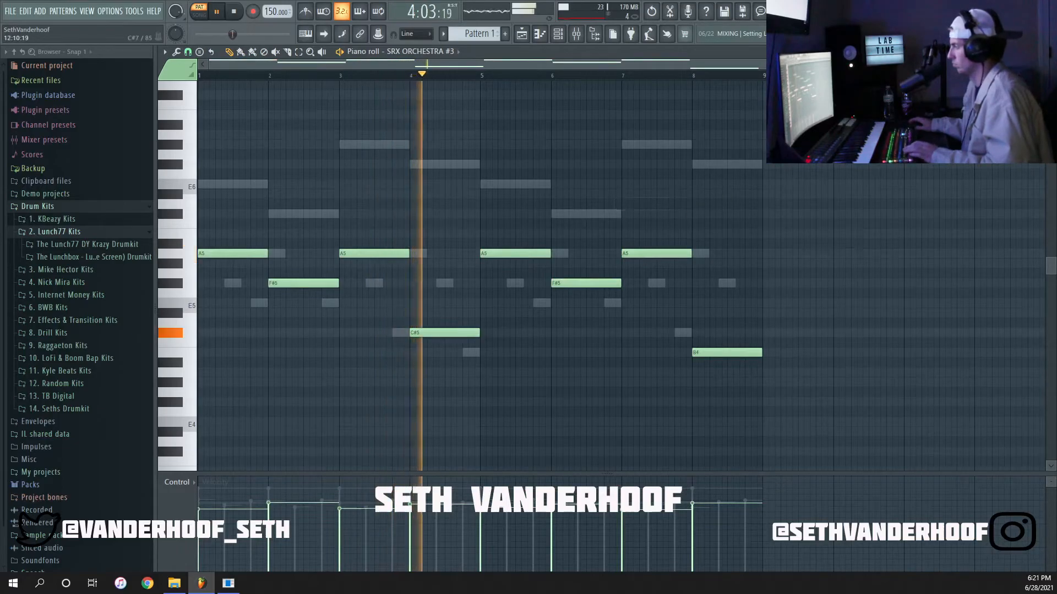
key(space)
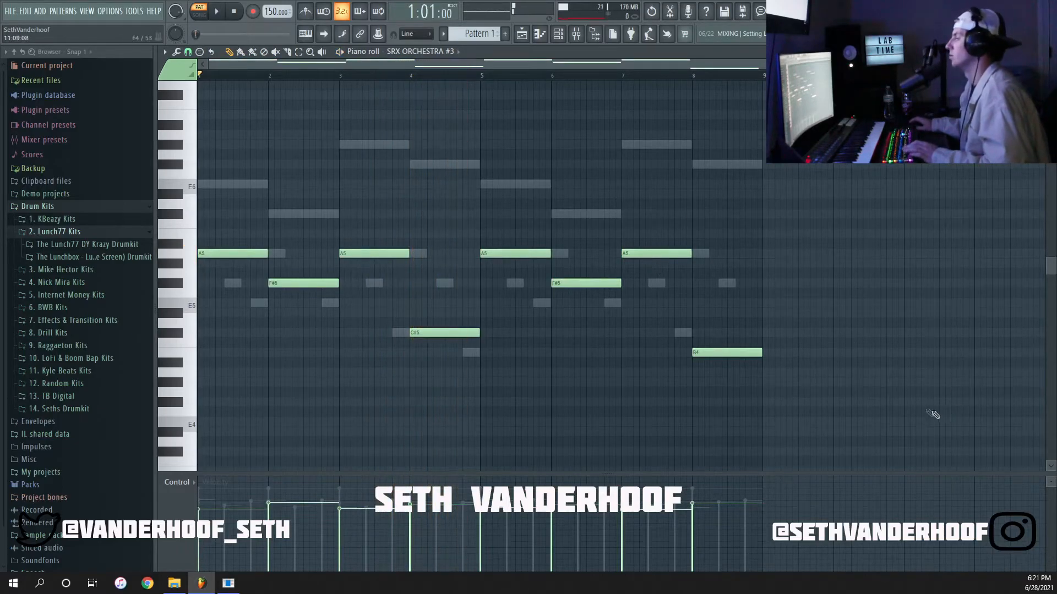
key(ctrl+a)
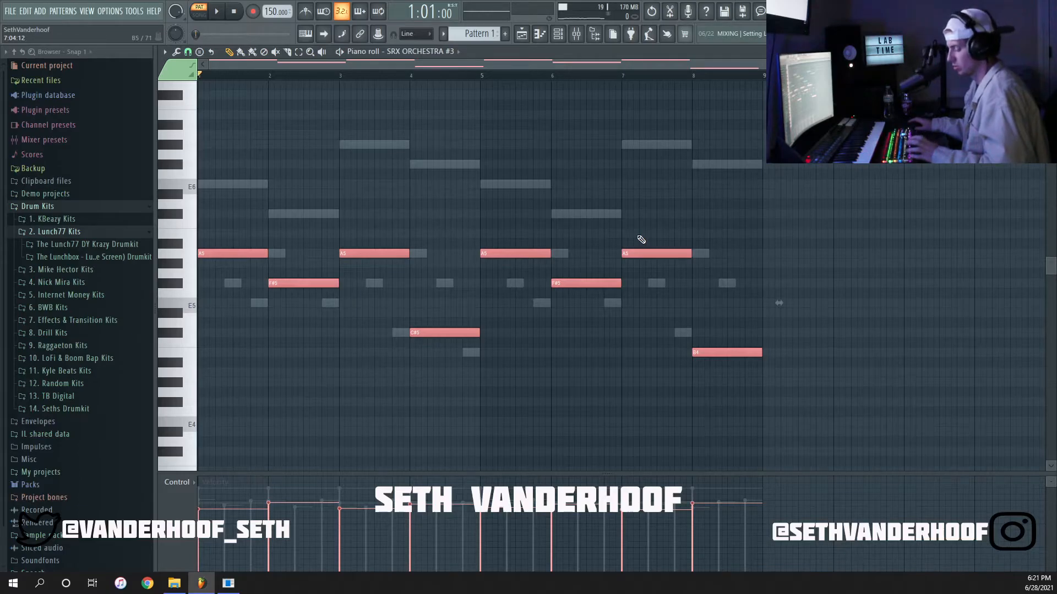
click(570, 213)
right_click(570, 213)
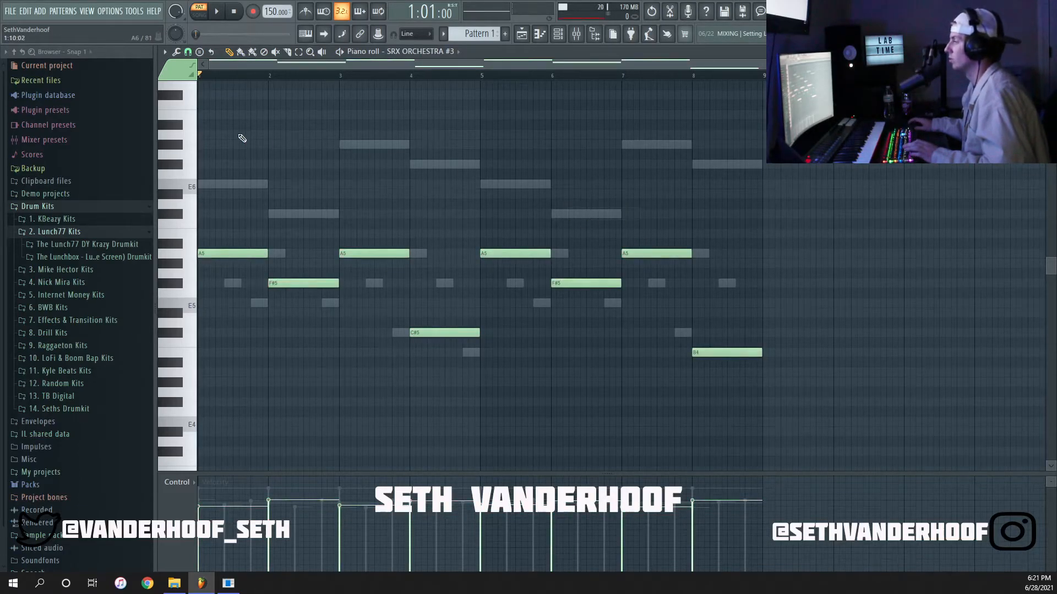
Route the SRX ORCHESTRA #3 channel to mixer insert 3 and play back the three layers.
key(Escape)
key(space)
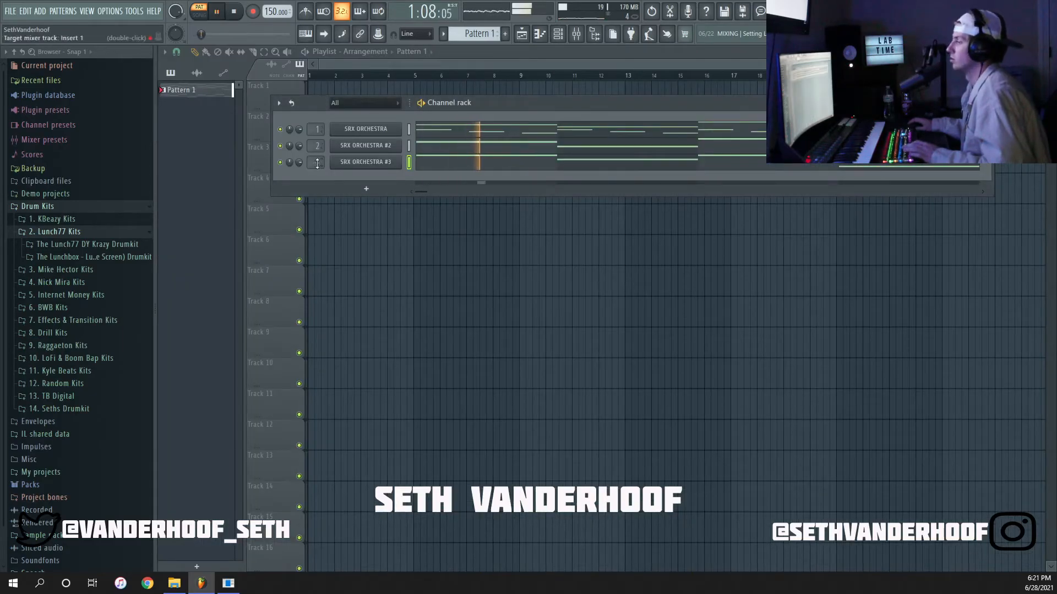
key(space)
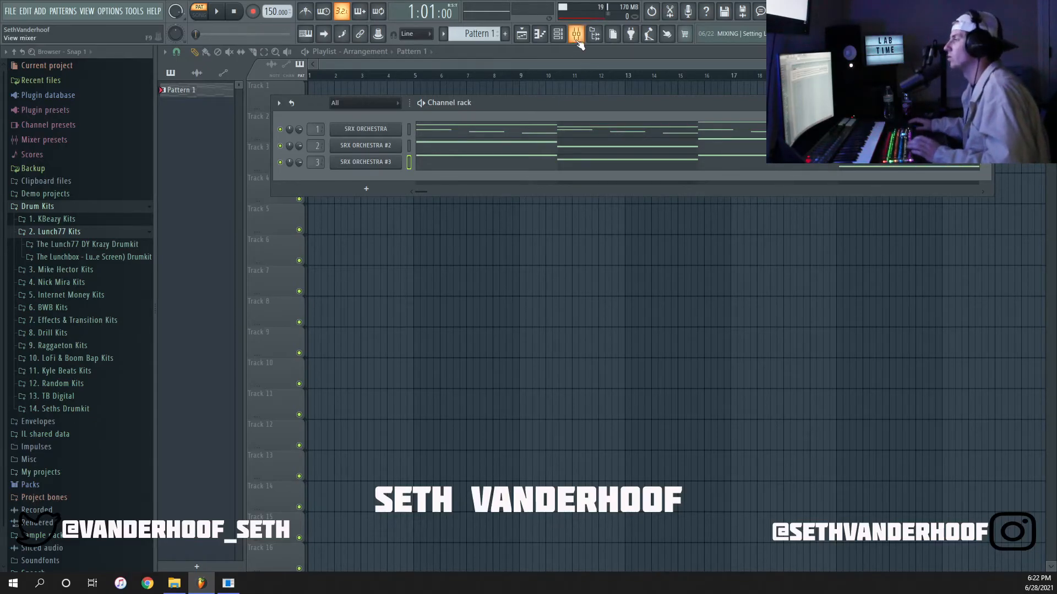
Add Fruity Reeverb 2 to the first effect slot of mixer insert 1 and close its window.
click(577, 40)
click(332, 289)
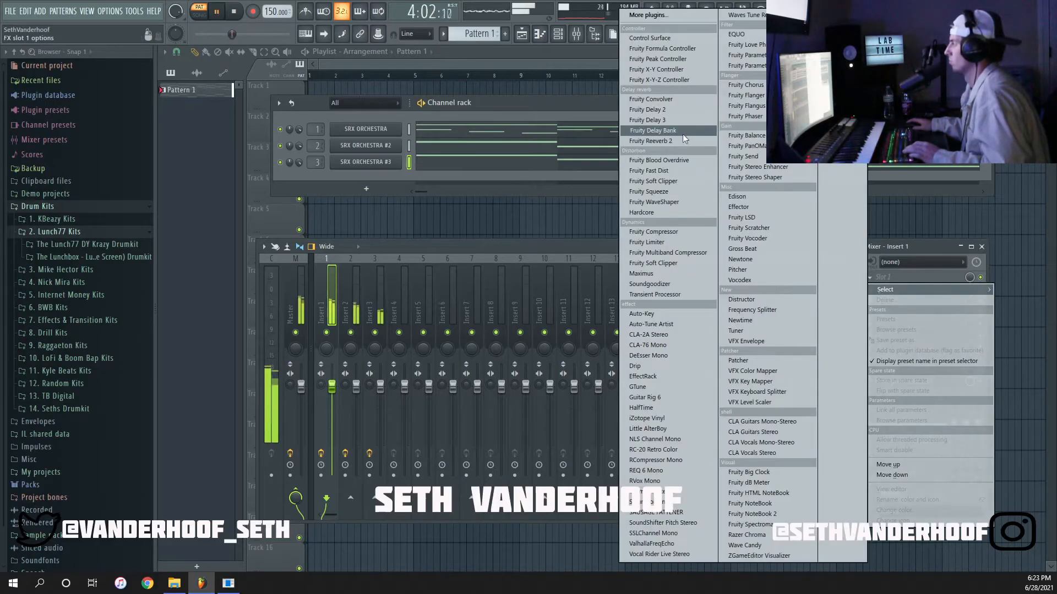
click(655, 141)
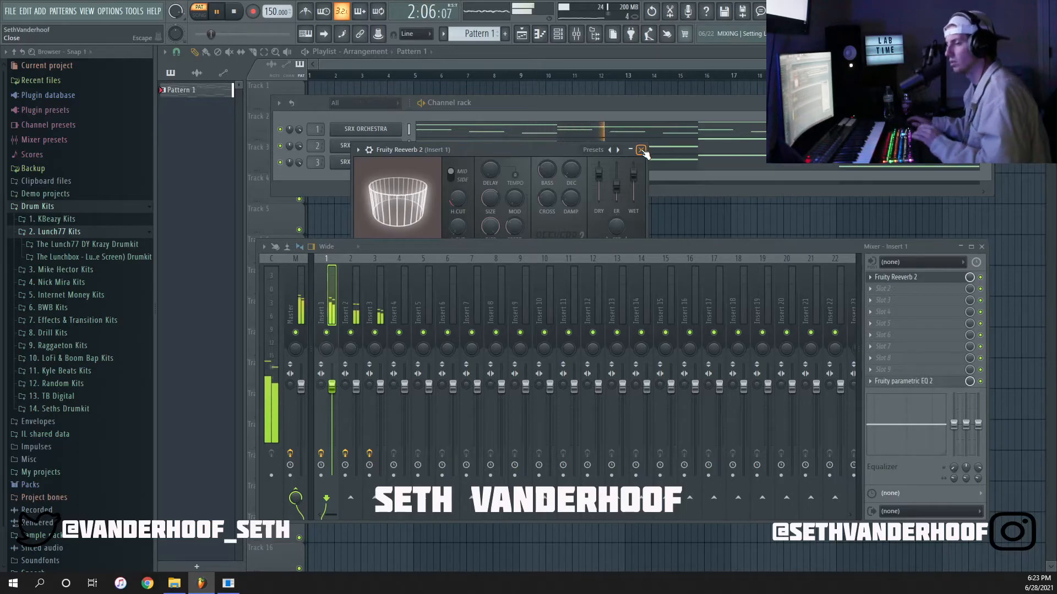
click(642, 150)
key(space)
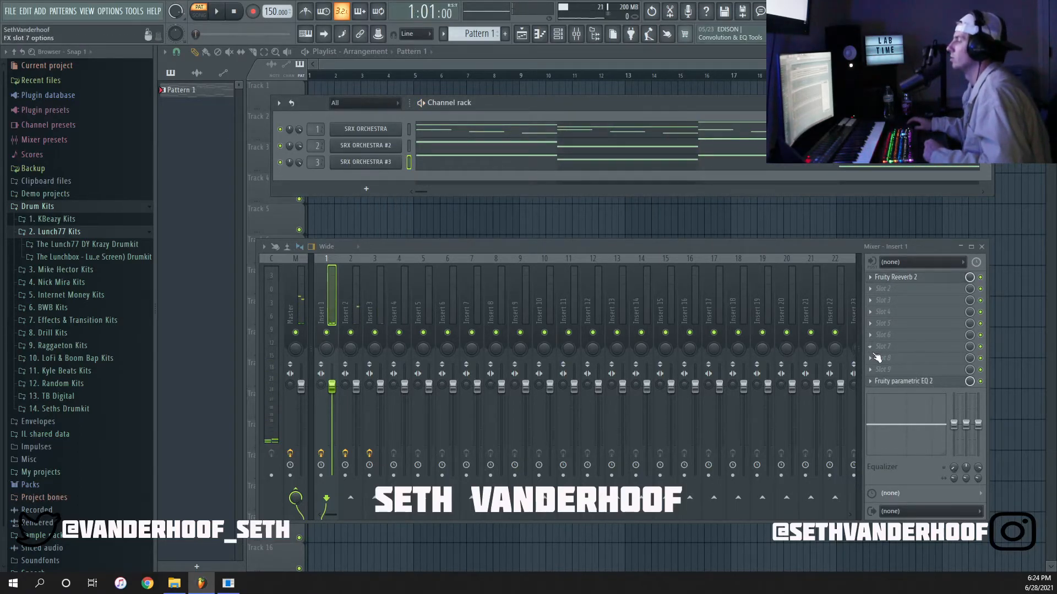
Check the Fruity parametric EQ 2 curve on mixer insert 1, look through the effects for slot 2, and close the channel rack.
click(897, 382)
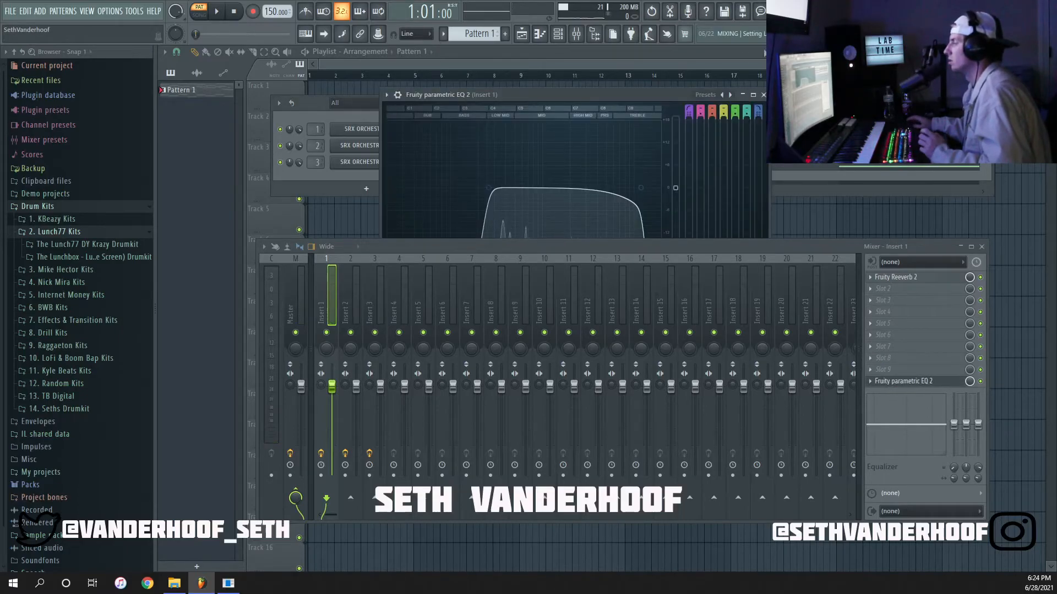
click(764, 95)
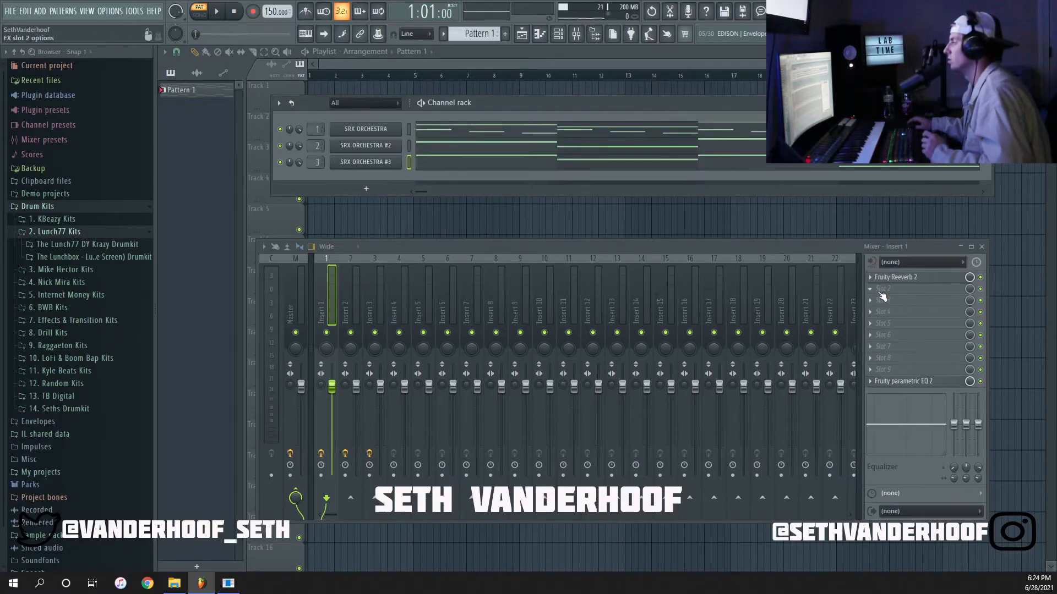
click(882, 296)
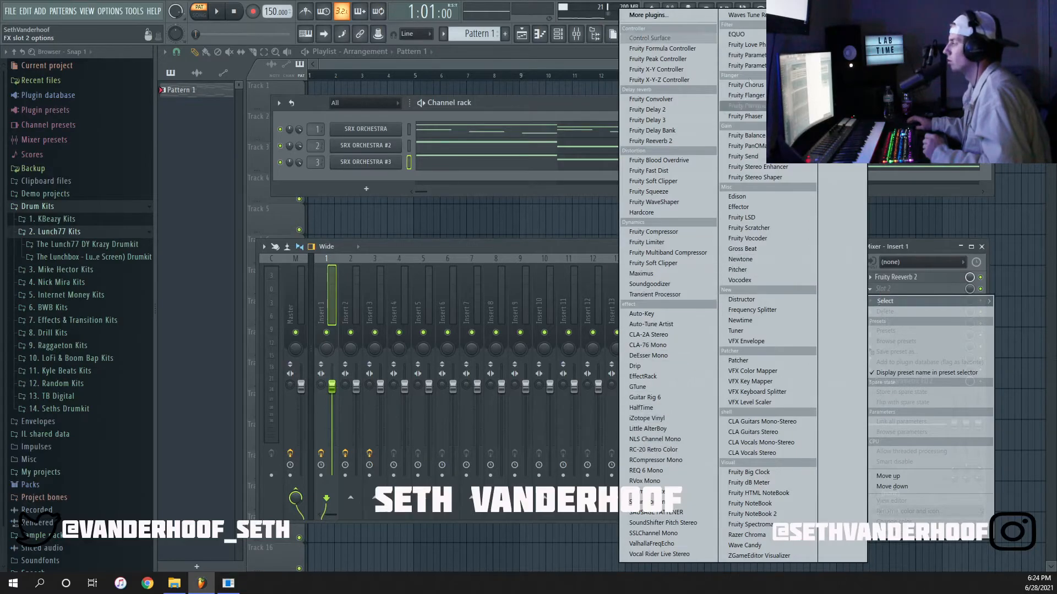
click(528, 244)
click(986, 103)
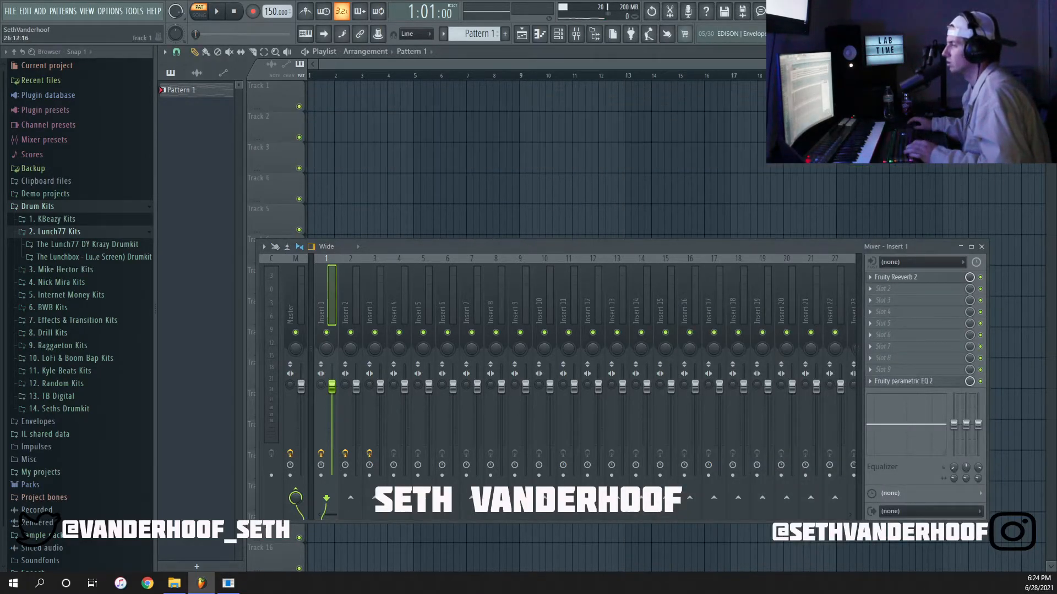
Split Pattern 1 by channel and quick render all three resulting SRX ORCHESTRA patterns as audio clips.
right_click(194, 89)
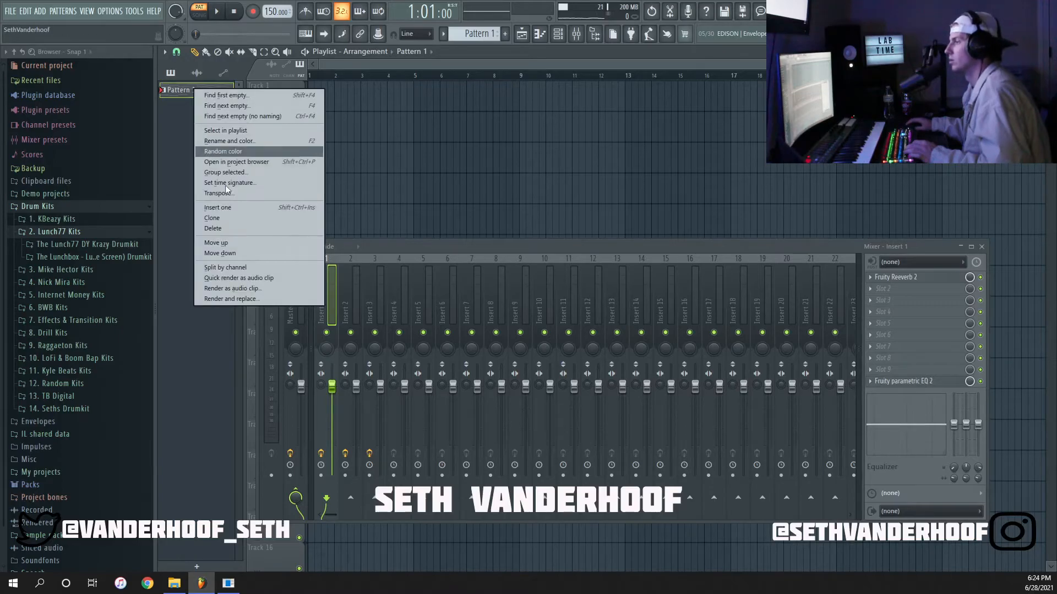
click(243, 271)
click(187, 125)
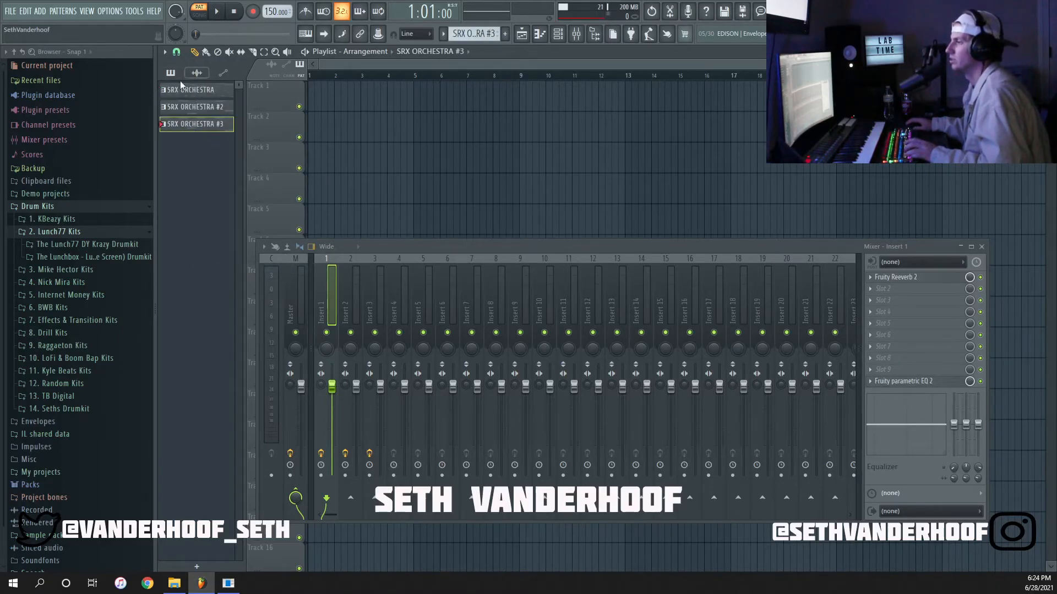
shift+click(179, 88)
right_click(178, 87)
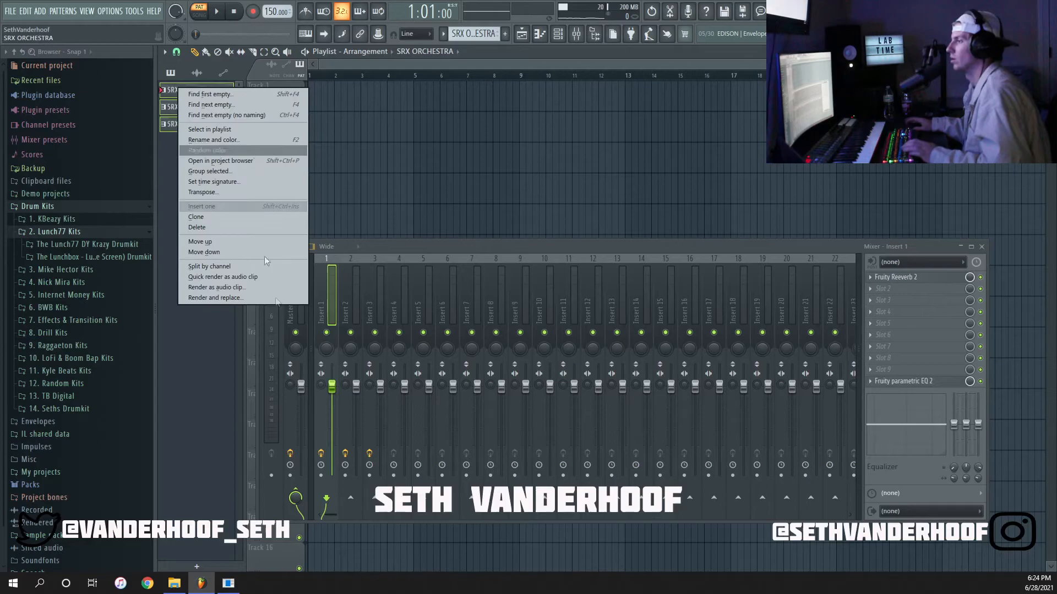
click(229, 281)
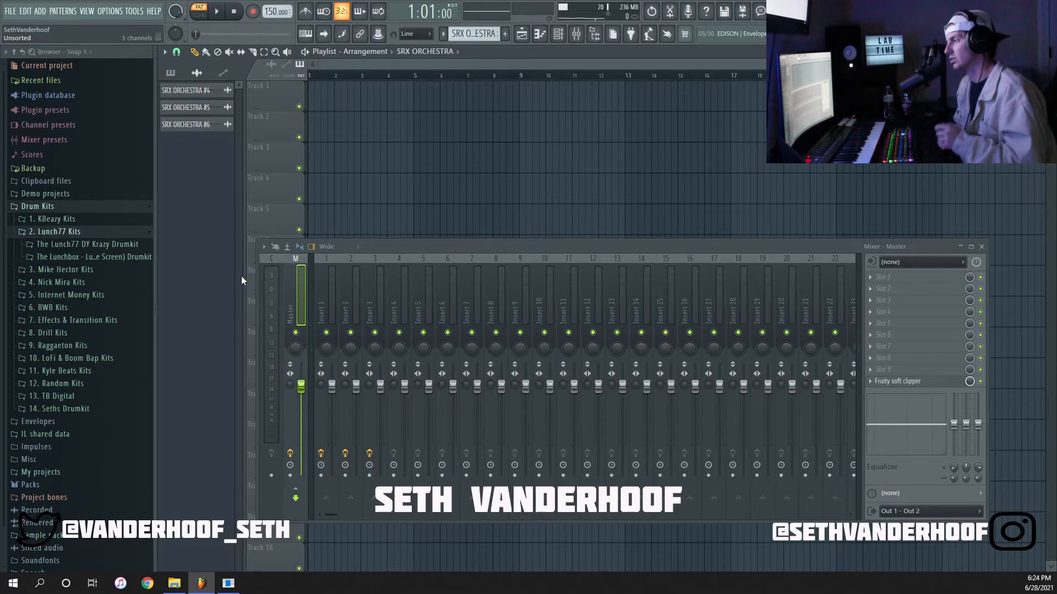
Place the SRX ORCHESTRA #4, #5 and #6 audio clips together at bar 1 on Tracks 1 to 3, and close the mixer.
click(206, 125)
shift+click(204, 92)
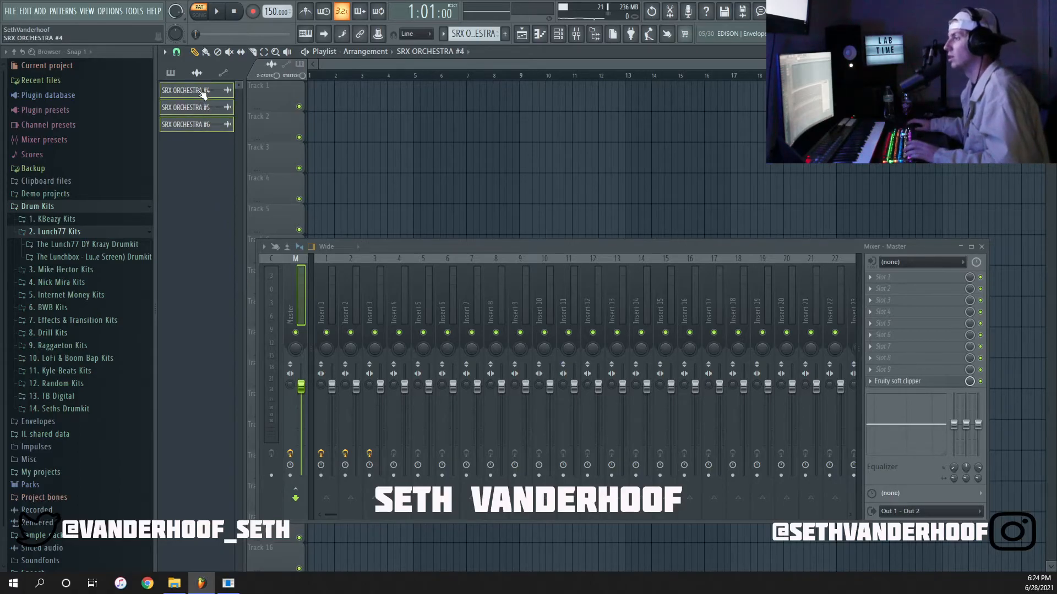
drag(203, 92, 351, 93)
drag(423, 91, 294, 95)
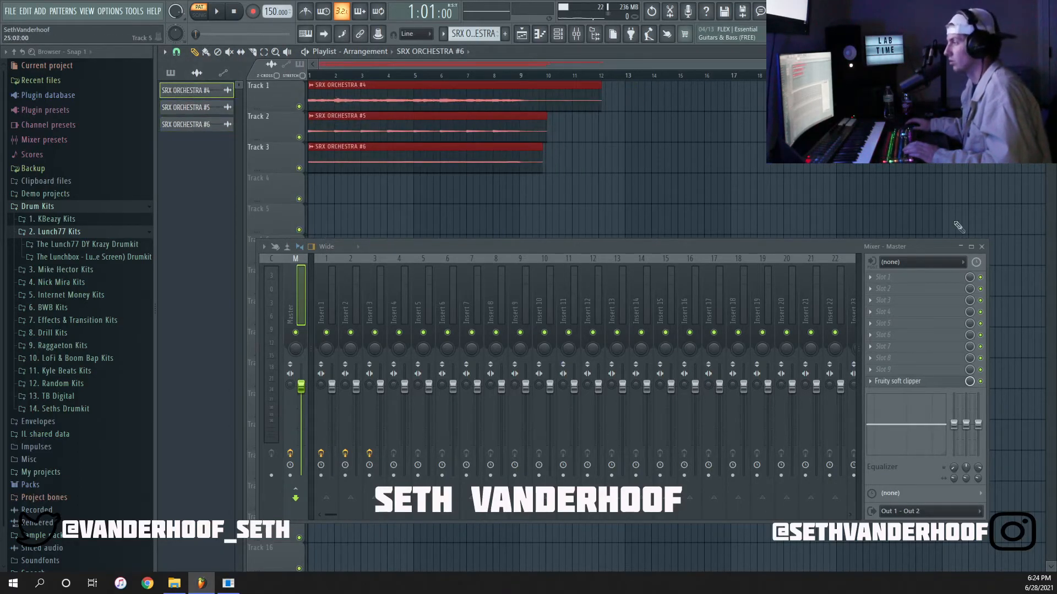
click(982, 246)
Slice the three audio clips at bar 9 and delete the tails after the cut.
scroll(530, 134, up, 5)
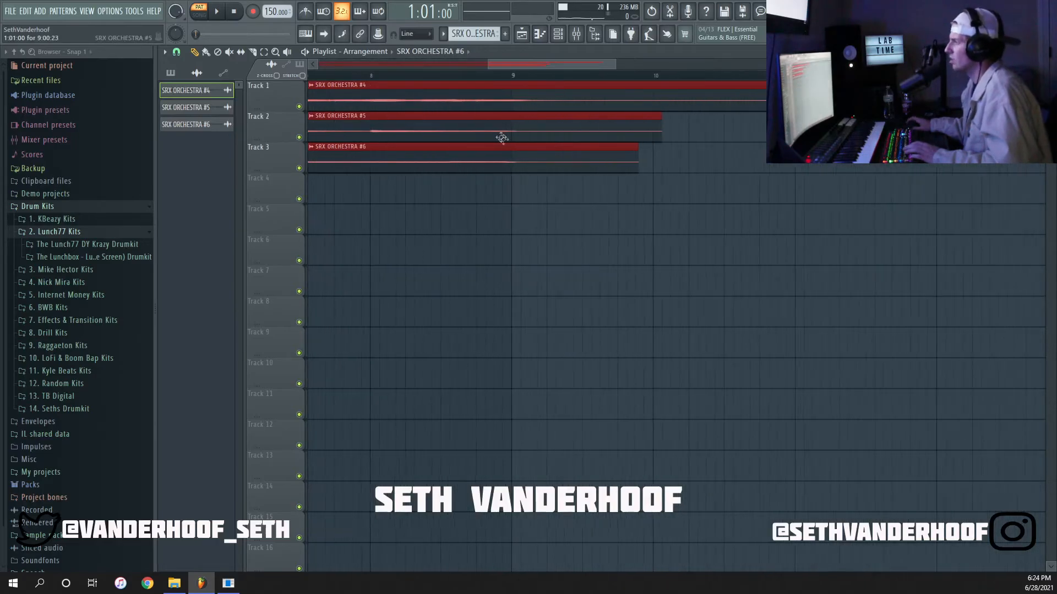
scroll(506, 140, up, 3)
key(c)
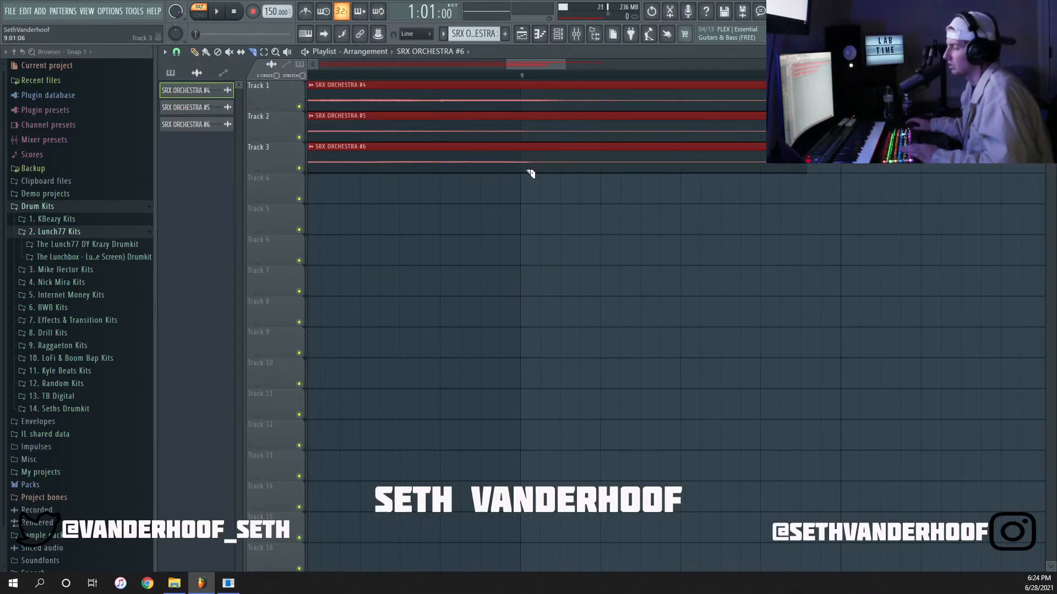
drag(523, 82, 525, 83)
key(p)
right_click(553, 99)
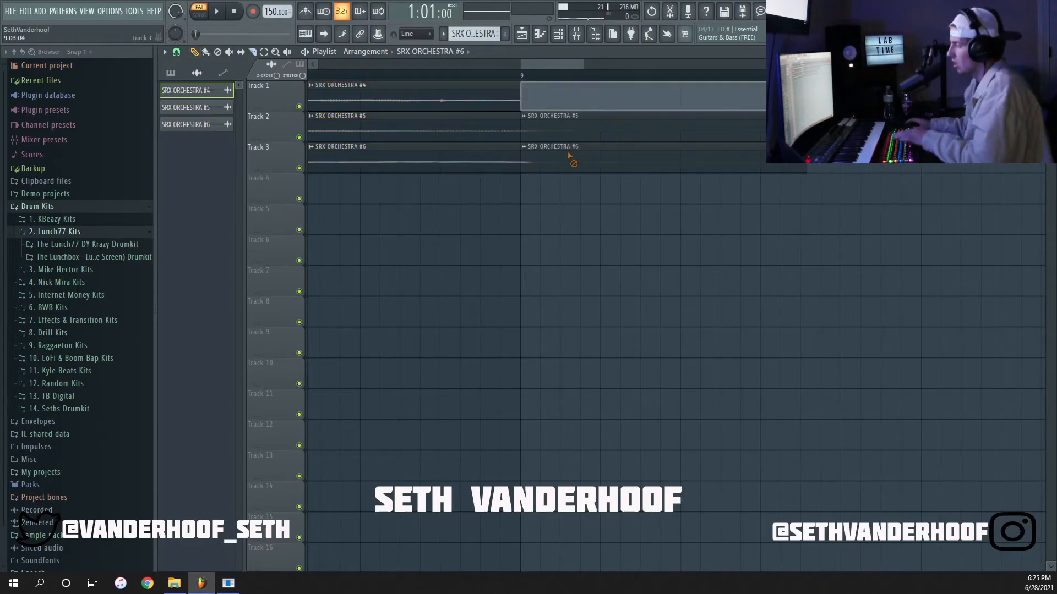
right_click(564, 130)
right_click(569, 160)
scroll(542, 167, up, 5)
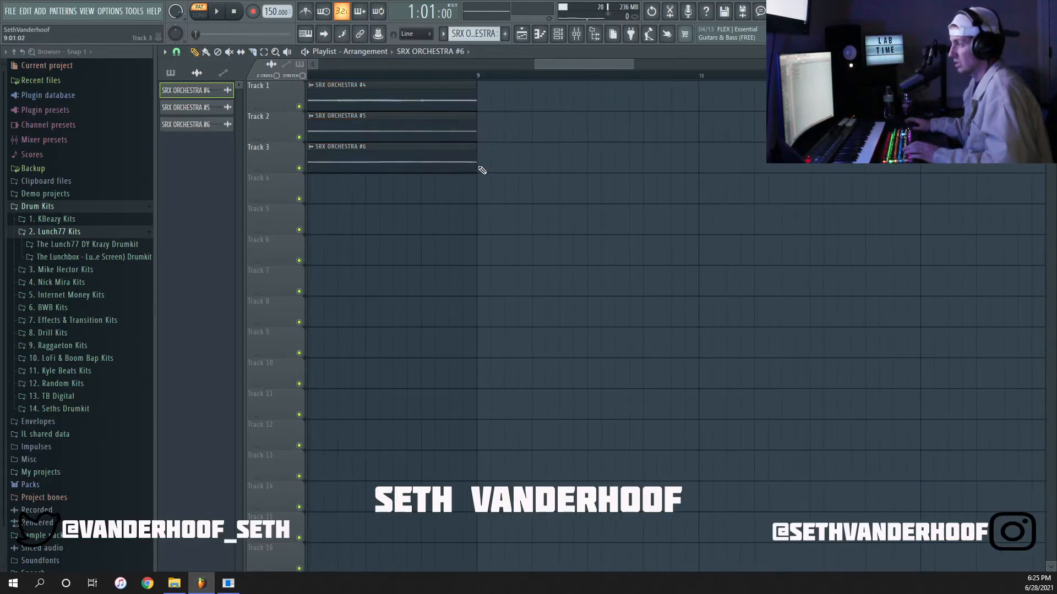
Select the three trimmed eight-bar clips and duplicate them three times along the playlist.
scroll(482, 170, down, 3)
mouse_move(491, 209)
mouse_down()
mouse_move(442, 82)
mouse_move(443, 91)
mouse_up()
key(ctrl+b)
key(ctrl+b)
key(ctrl+b)
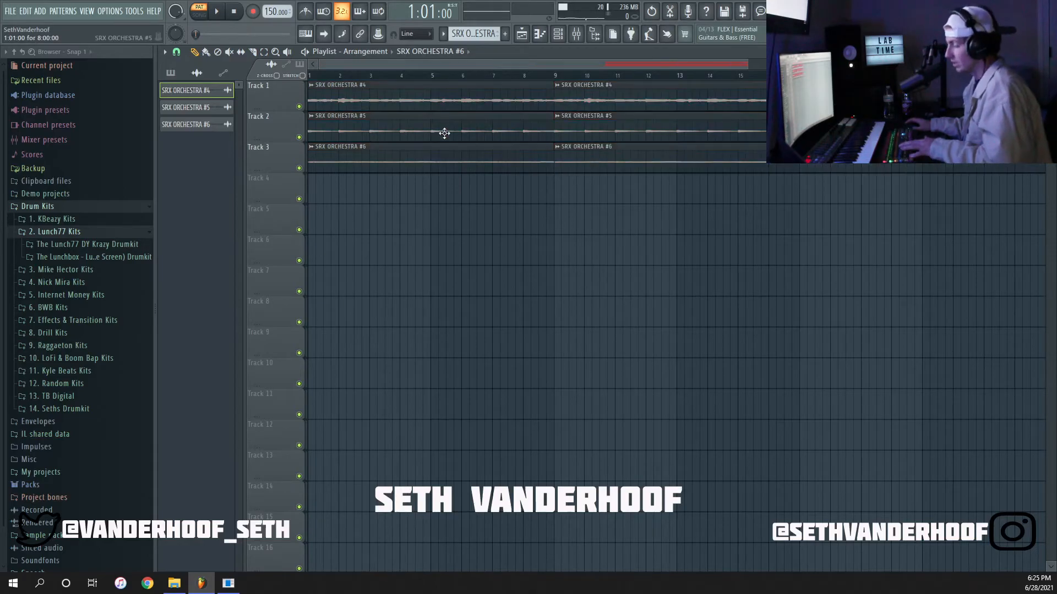
Delete the surplus copies, leaving SRX ORCHESTRA #4 alone at bar 9, #5 at bar 17 and #6 at bar 25.
scroll(464, 200, down, 2)
right_click(480, 135)
right_click(484, 159)
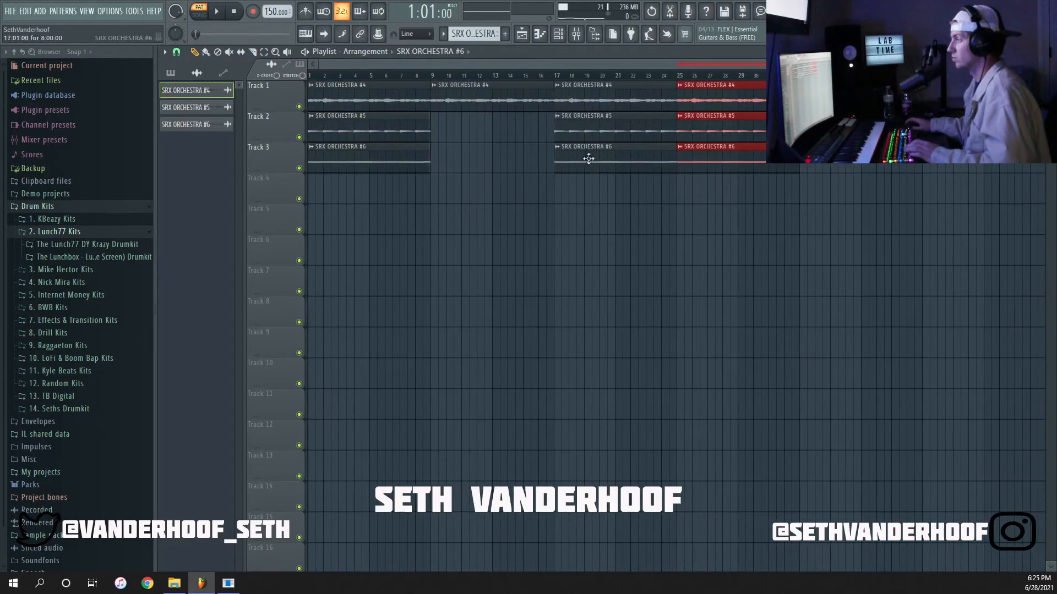
right_click(587, 160)
right_click(707, 99)
right_click(708, 127)
right_click(627, 94)
Move the three solo clips two bars further along so that SRX ORCHESTRA #4 starts exactly at bar 11.
drag(784, 204, 535, 98)
scroll(438, 102, up, 3)
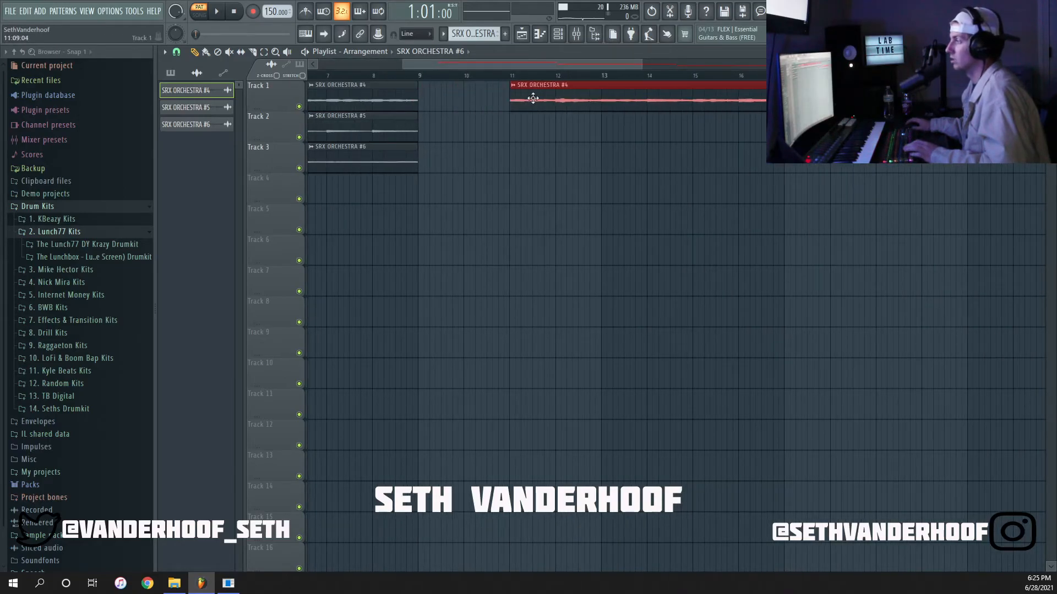
scroll(533, 98, up, 3)
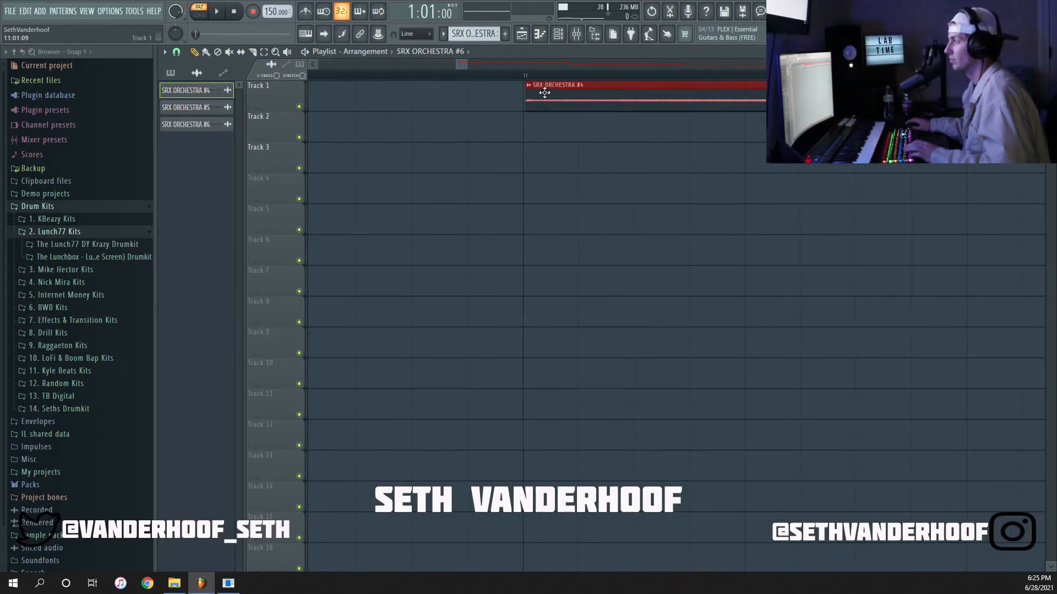
scroll(503, 189, down, 6)
Move the solo SRX ORCHESTRA #5 and #6 clips further along so that #5 starts exactly at bar 21.
drag(788, 202, 694, 131)
scroll(651, 174, up, 4)
drag(570, 130, 646, 130)
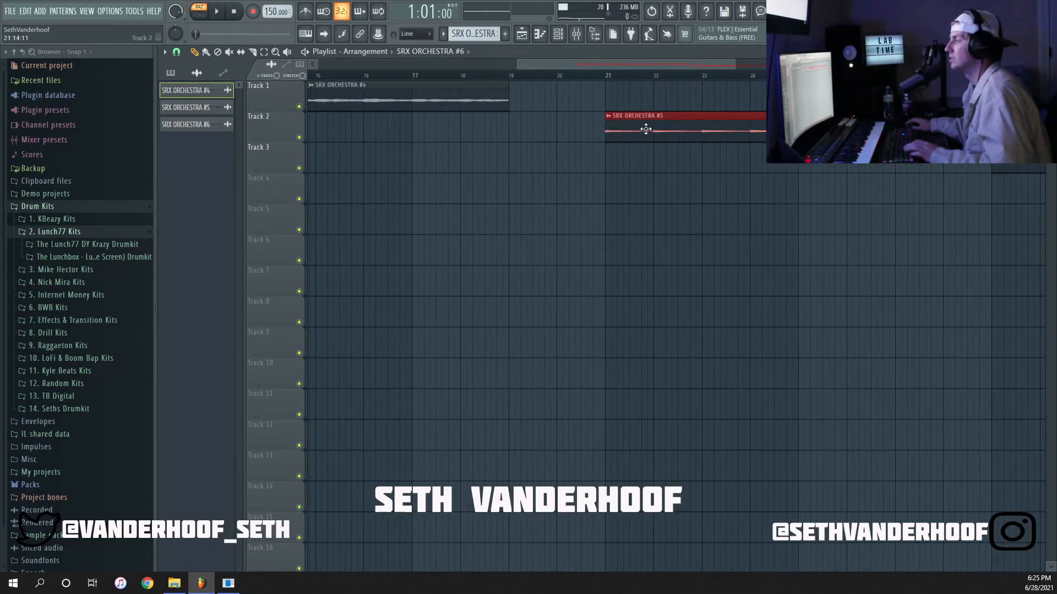
scroll(599, 164, up, 2)
scroll(599, 165, up, 2)
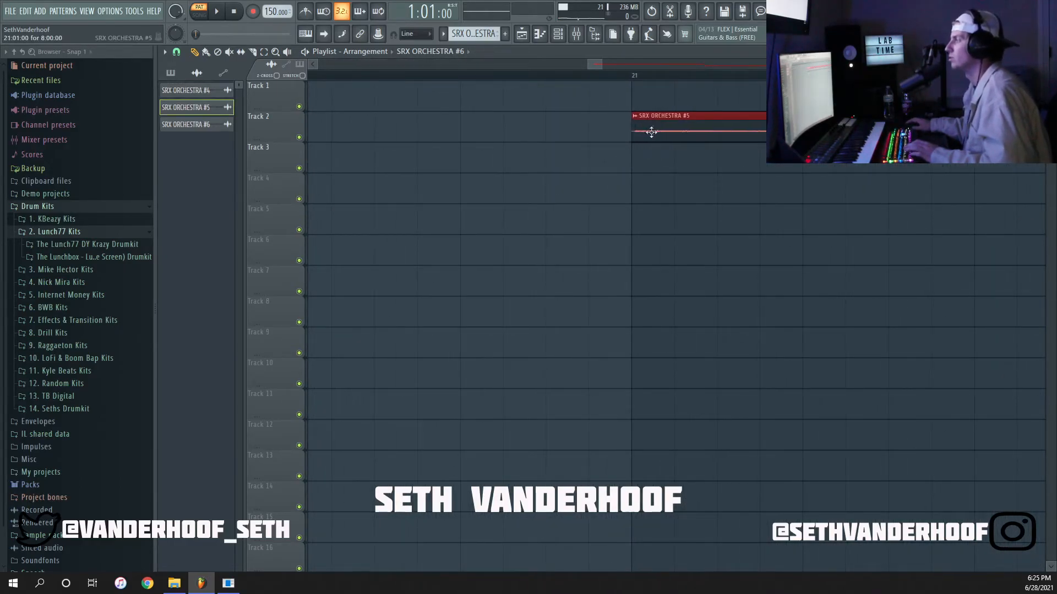
scroll(638, 126, down, 5)
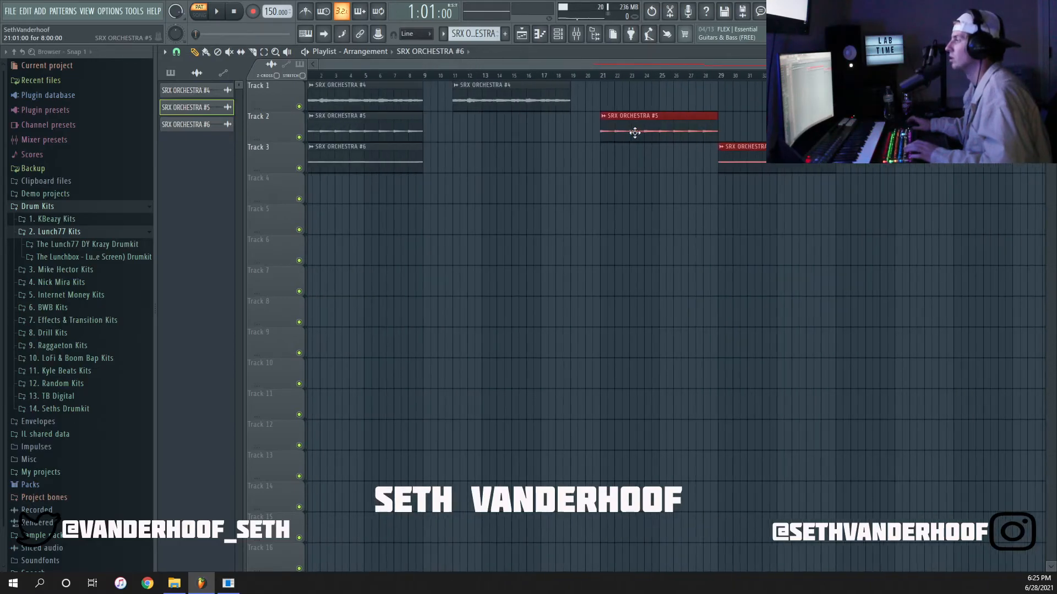
Move the solo SRX ORCHESTRA #6 clip on Track 3 to start exactly at bar 31.
scroll(765, 203, up, 5)
drag(484, 156, 743, 149)
scroll(675, 156, up, 5)
scroll(598, 176, up, 2)
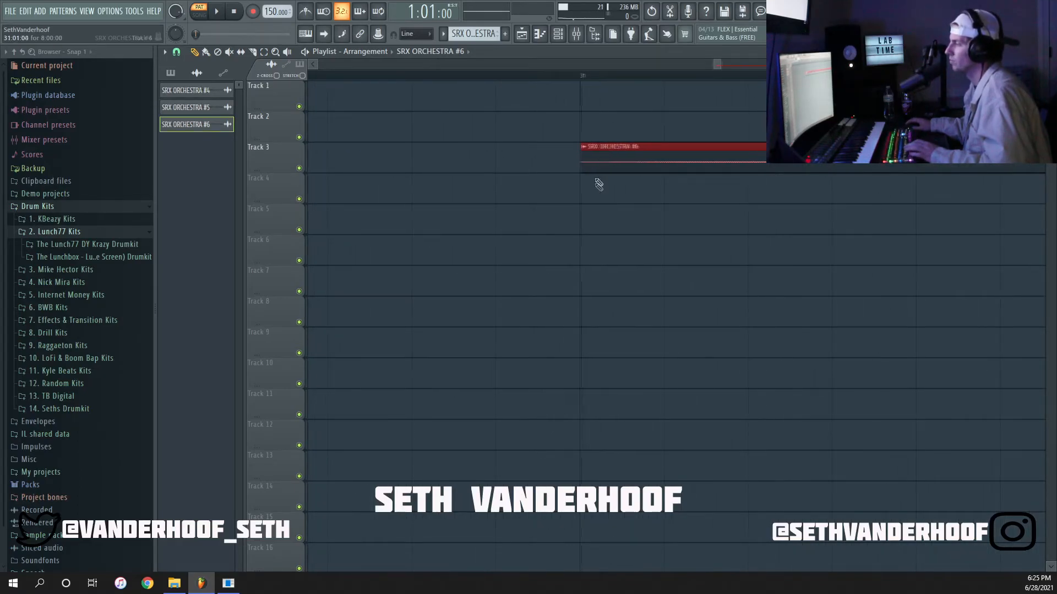
scroll(597, 201, down, 6)
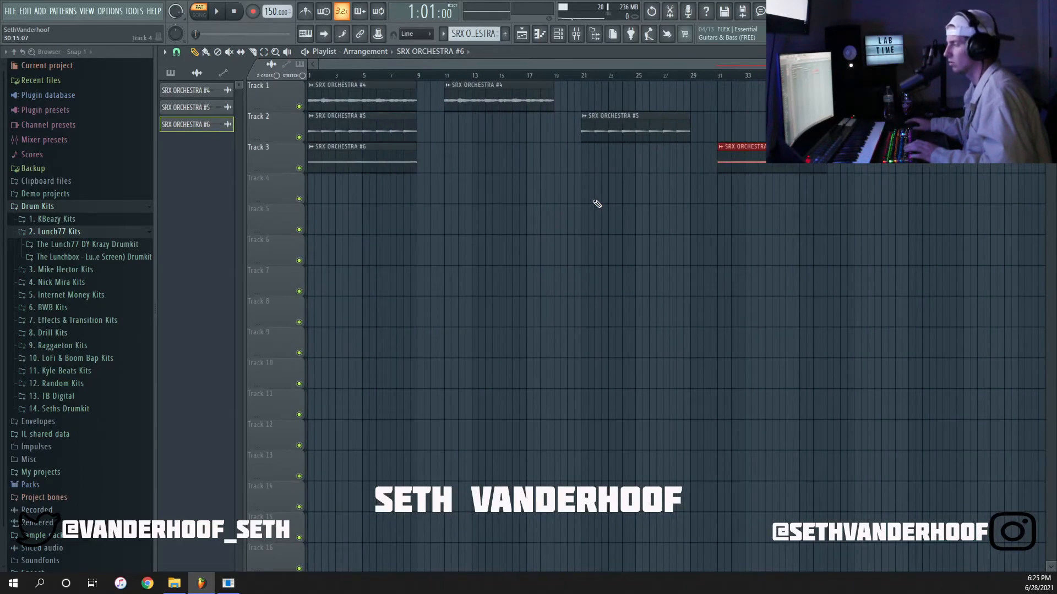
Create an automation clip for the master volume fader and close the mixer.
click(576, 34)
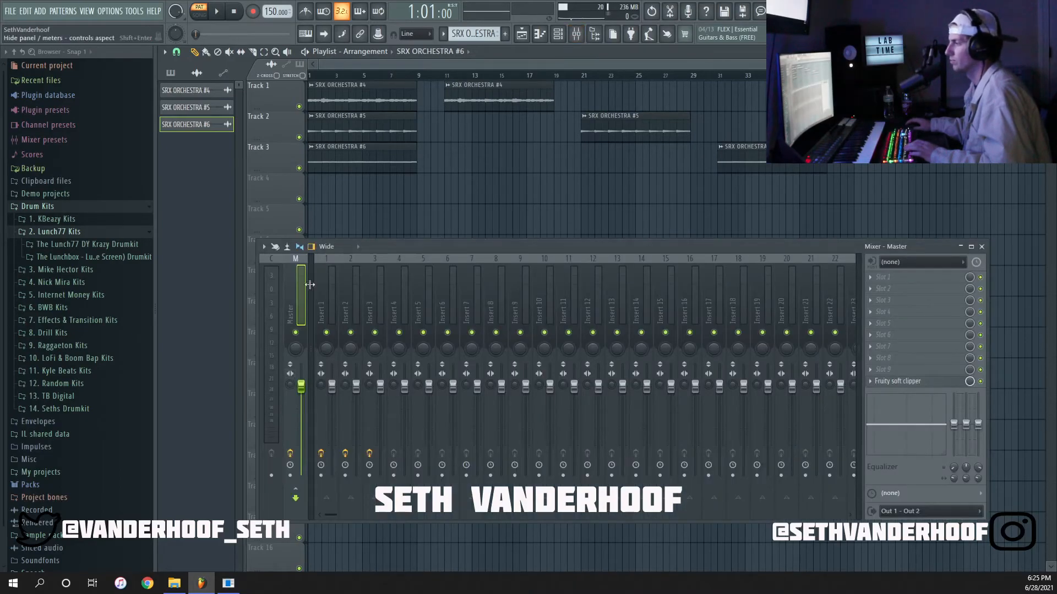
right_click(301, 384)
click(337, 470)
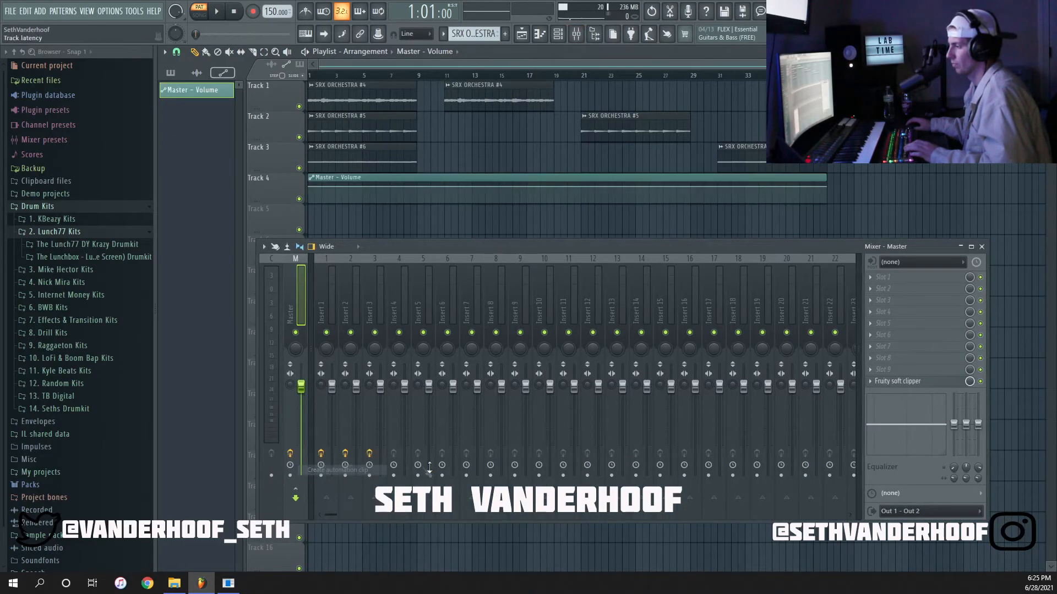
click(982, 247)
Shape the Master - Volume automation to jump up from zero at the start of bar 1, entering the second point's value numerically.
scroll(326, 186, up, 6)
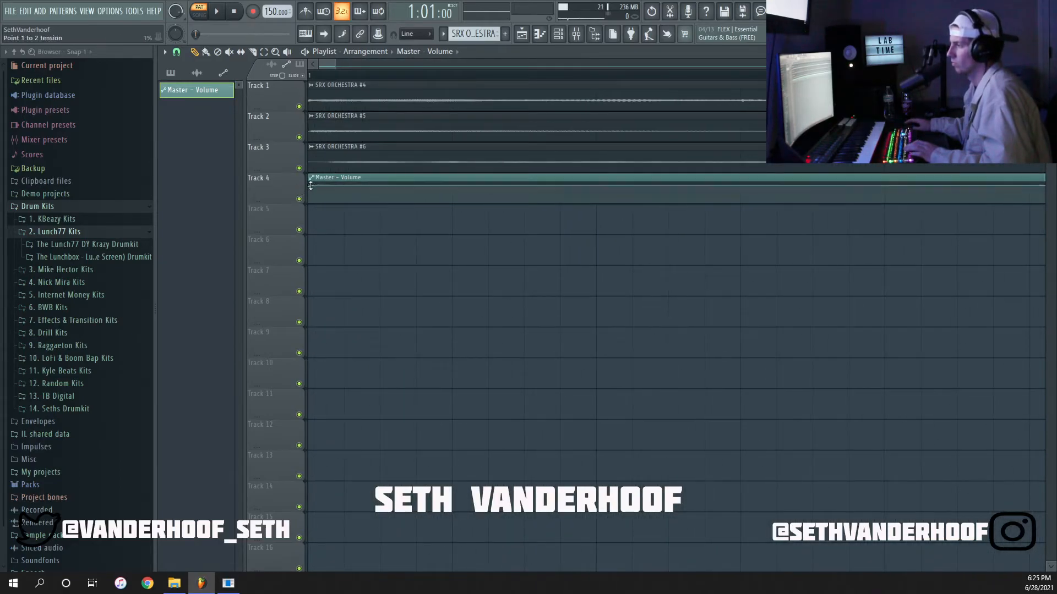
drag(310, 186, 296, 213)
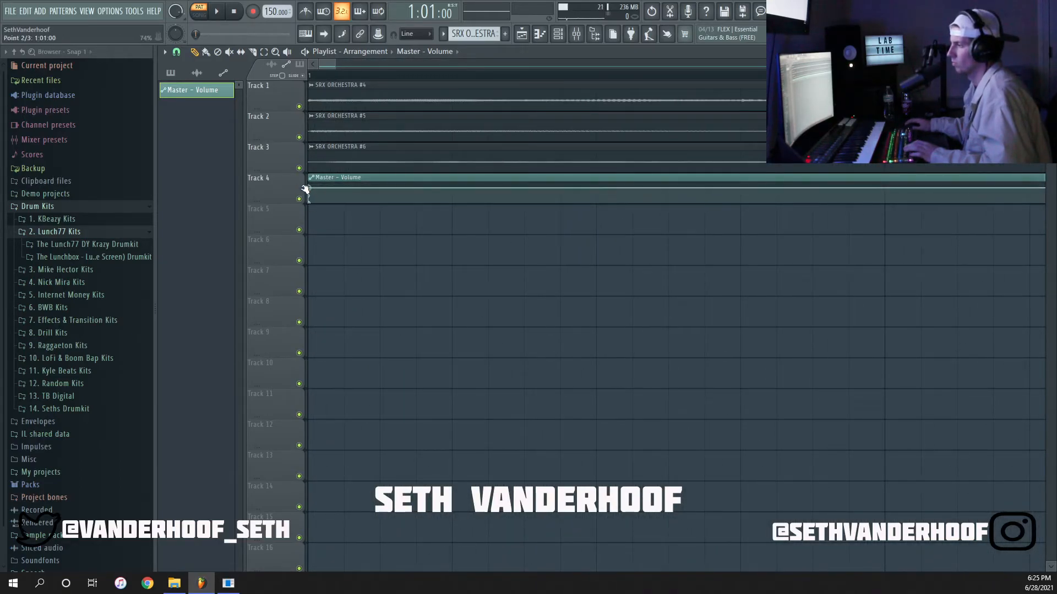
right_click(311, 190)
click(330, 385)
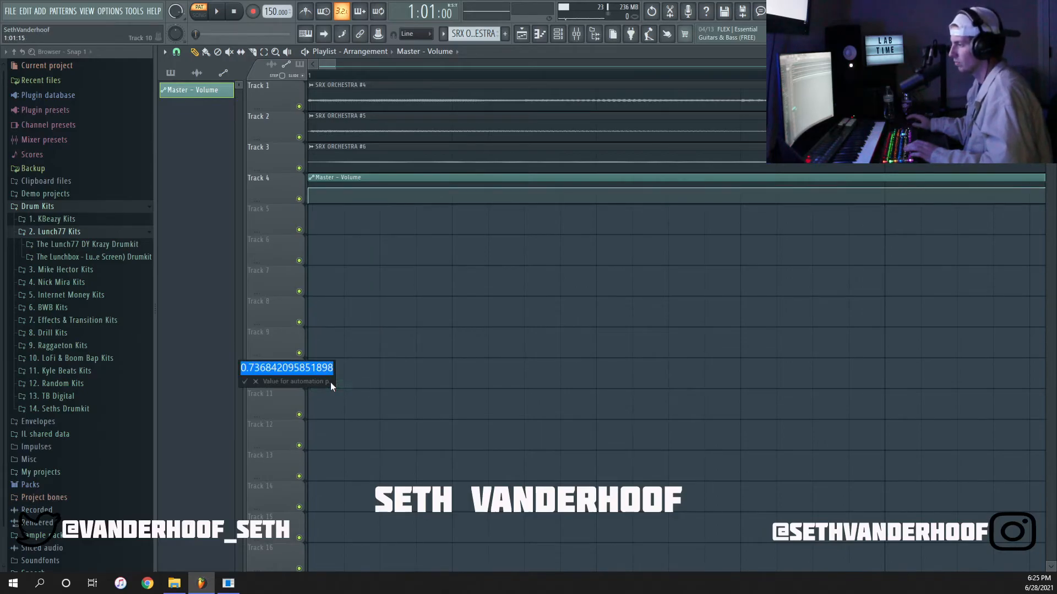
key(Return)
scroll(359, 353, down, 5)
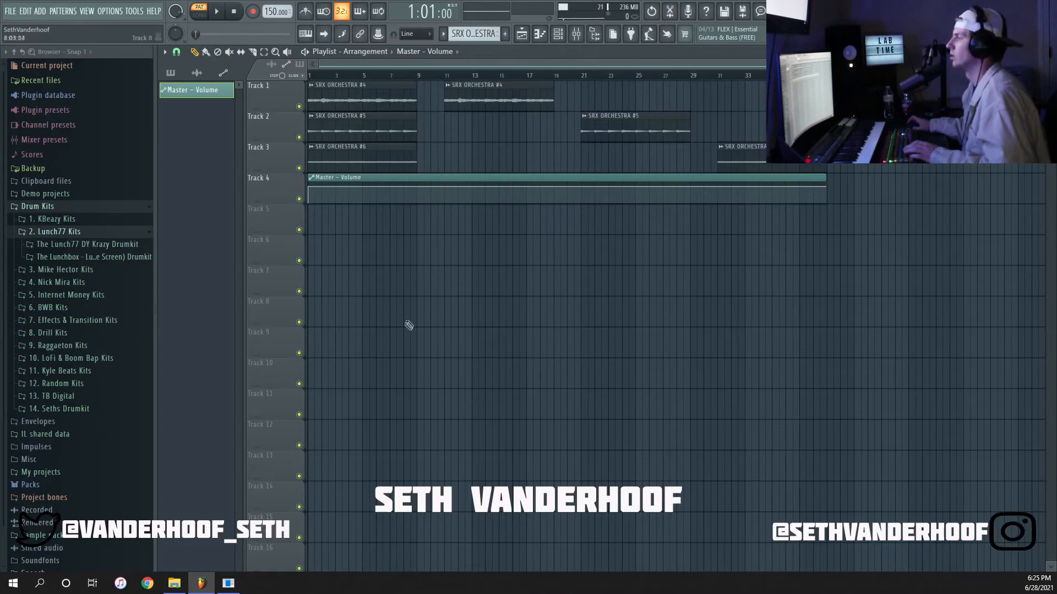
Switch playback to song mode and play the first eight bars of the arrangement.
click(199, 17)
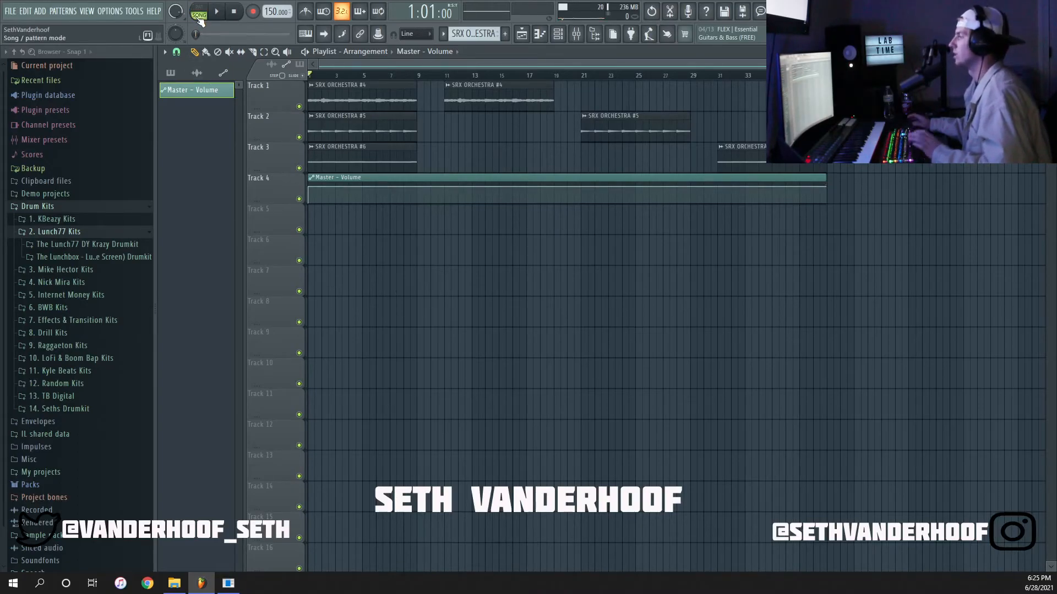
click(216, 11)
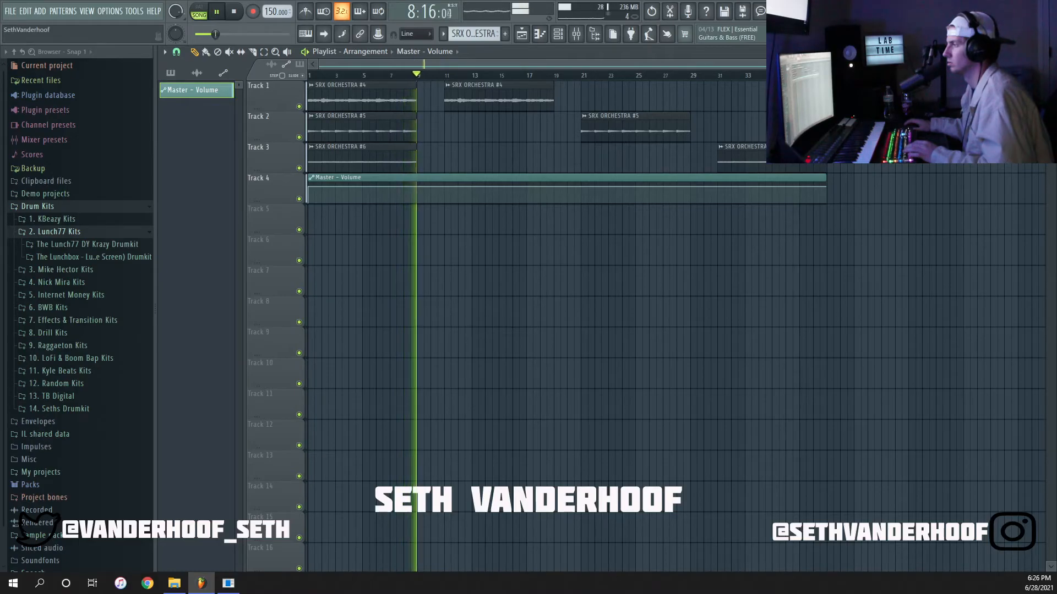
key(space)
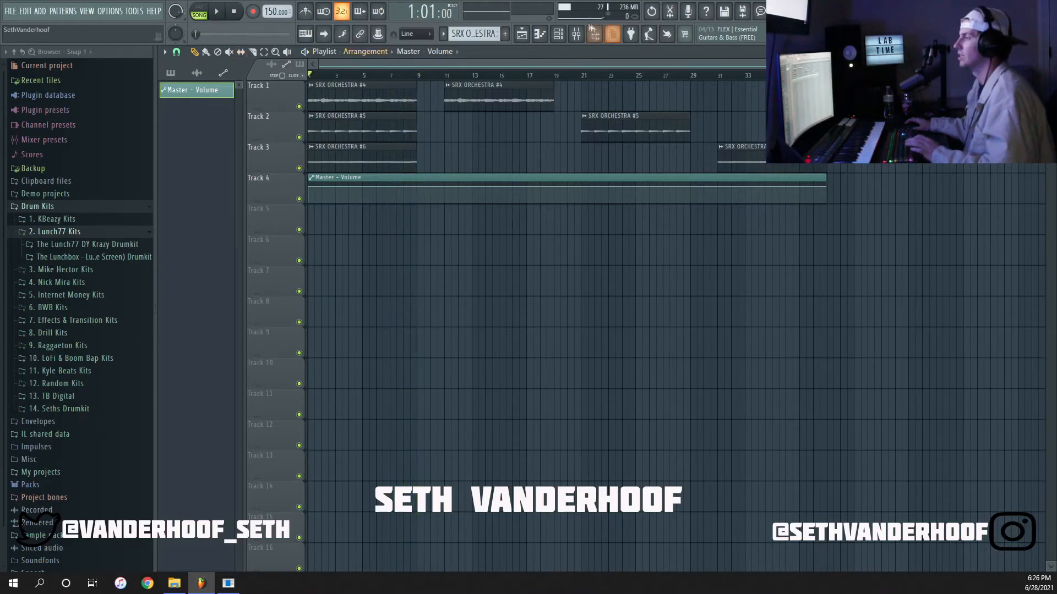
Show all channels in the channel rack, close it, and list the patterns beside the playlist.
click(559, 36)
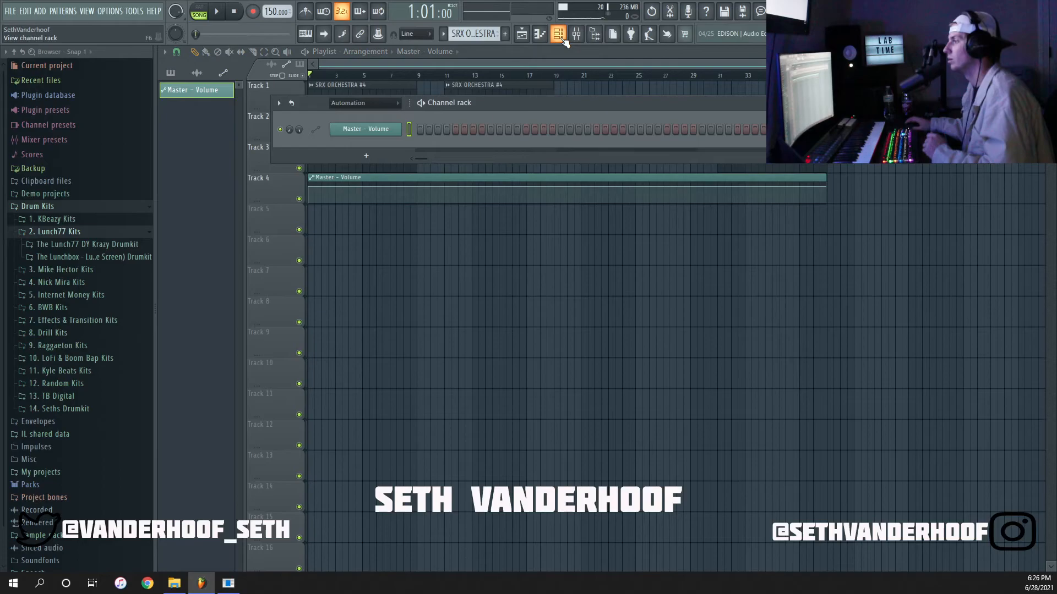
click(352, 104)
click(355, 115)
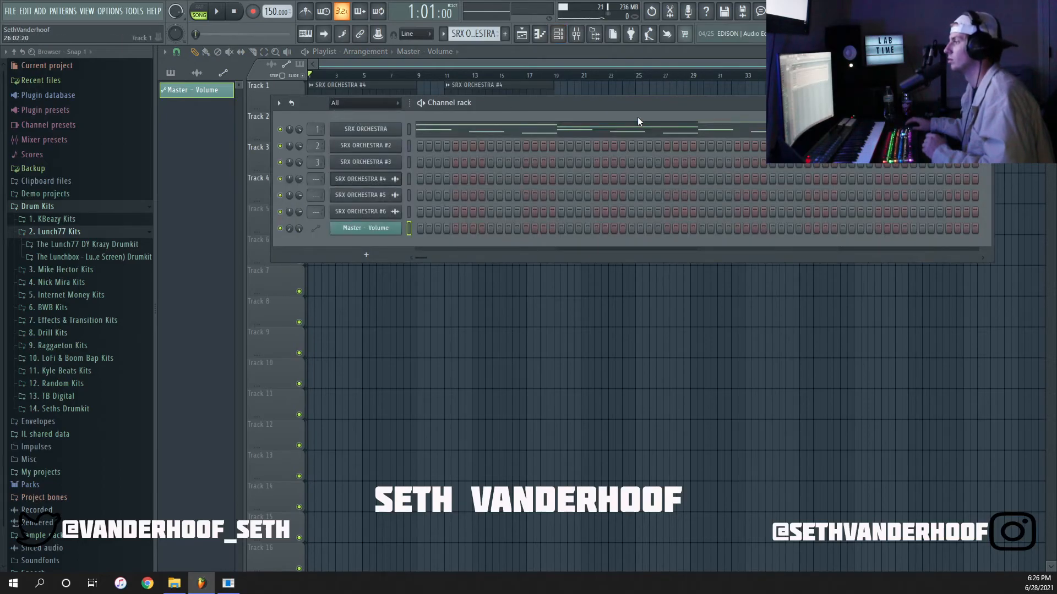
click(193, 63)
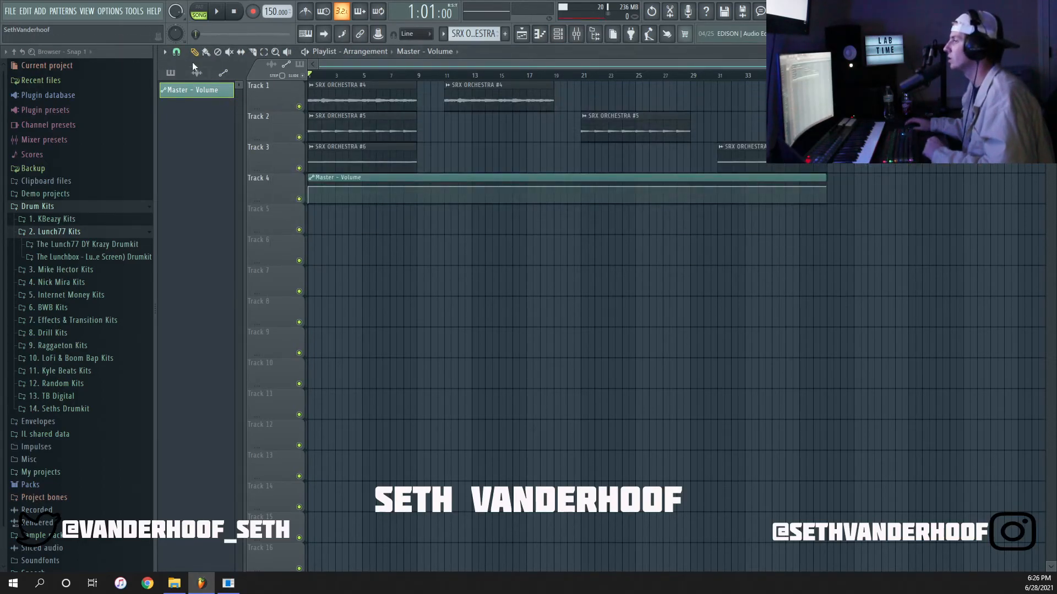
click(196, 73)
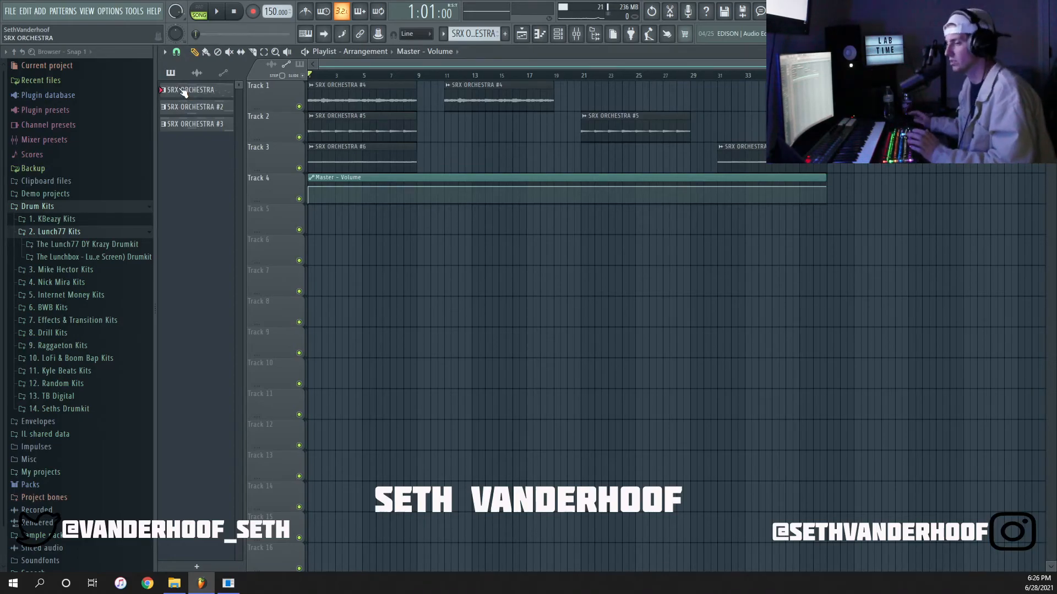
Inspect the gap between the layered clips ending at bar 9 and the solo clip starting at bar 11.
scroll(365, 120, up, 5)
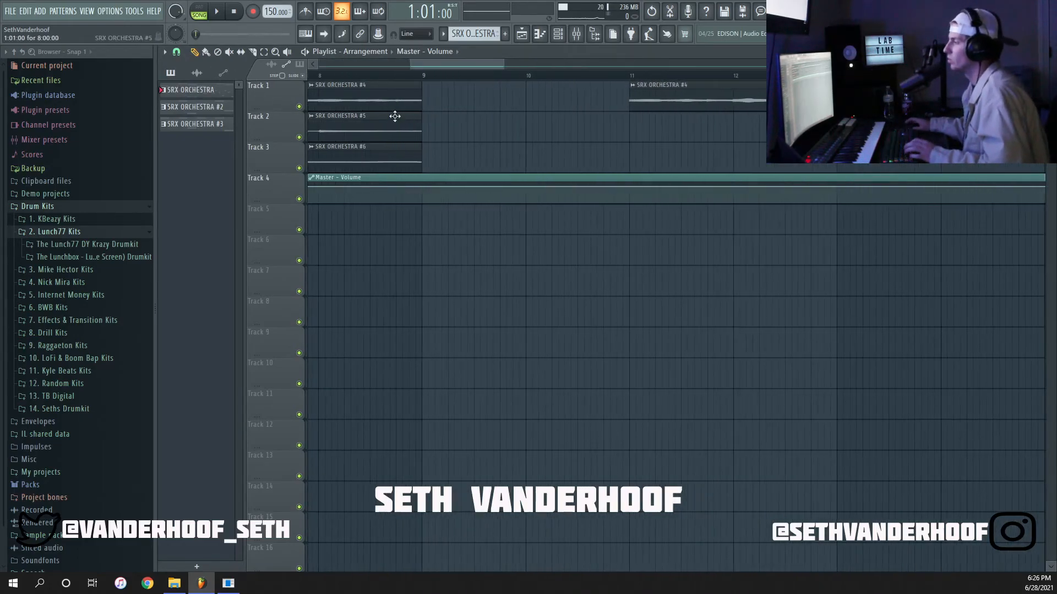
scroll(558, 162, down, 3)
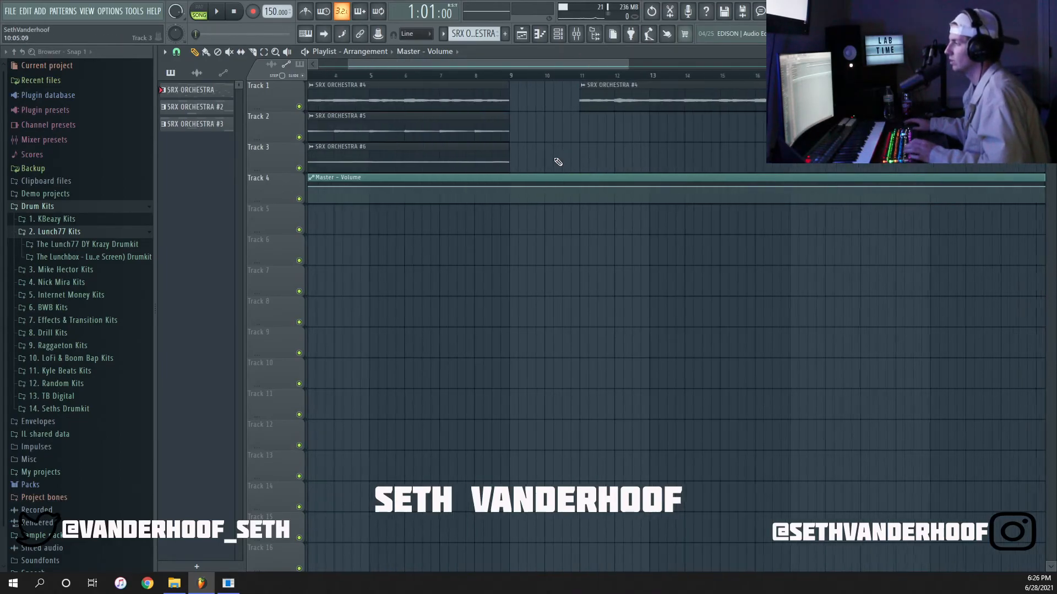
scroll(418, 102, up, 3)
drag(445, 77, 309, 75)
scroll(437, 88, down, 5)
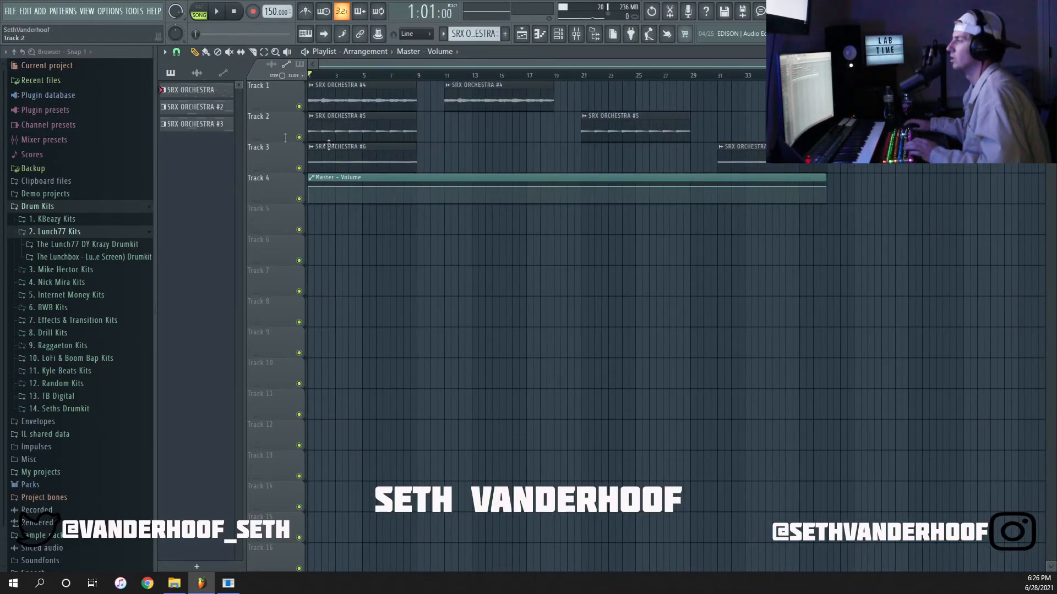
Start exporting the arrangement as a wave file and open the samples folder in 18. June 2021 as its destination.
click(11, 11)
mouse_move(34, 103)
click(207, 117)
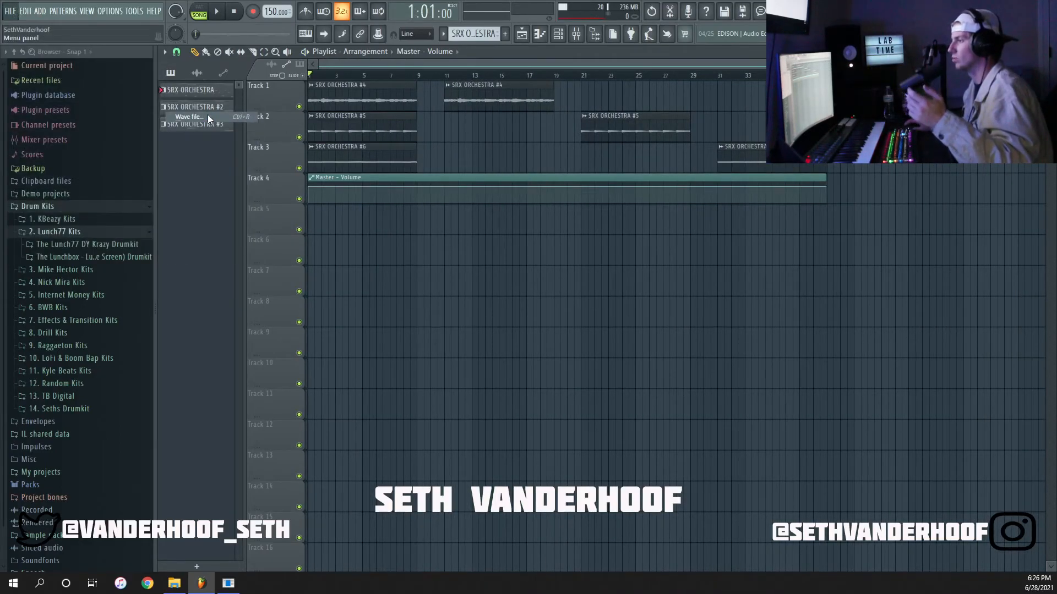
scroll(145, 217, down, 4)
double_click(144, 216)
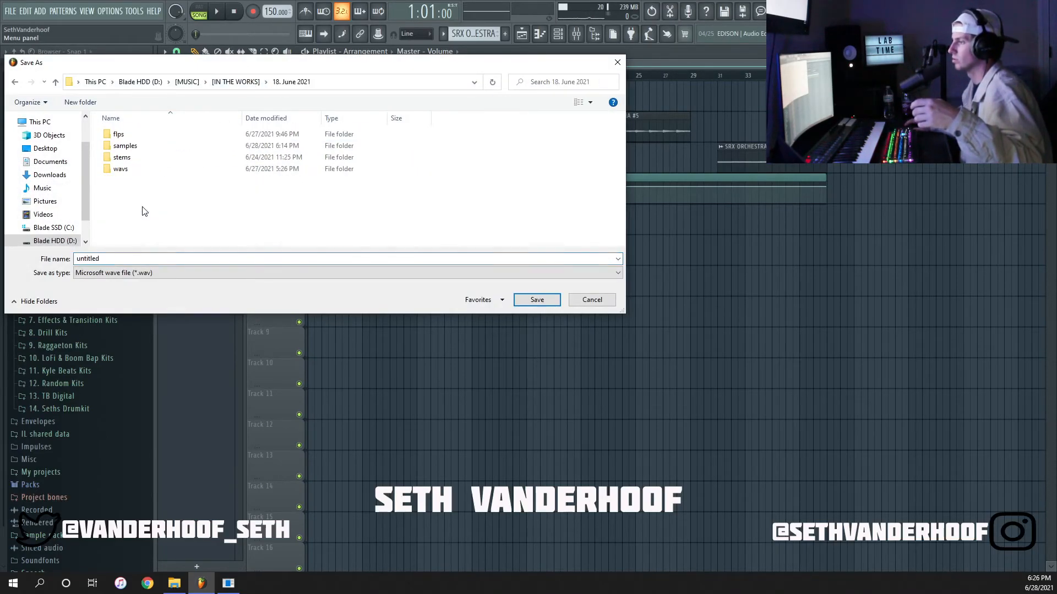
double_click(127, 146)
Name the export "lucy 150bpm E Major" followed by the producer's social media handle, and save it as a WAV file.
click(103, 260)
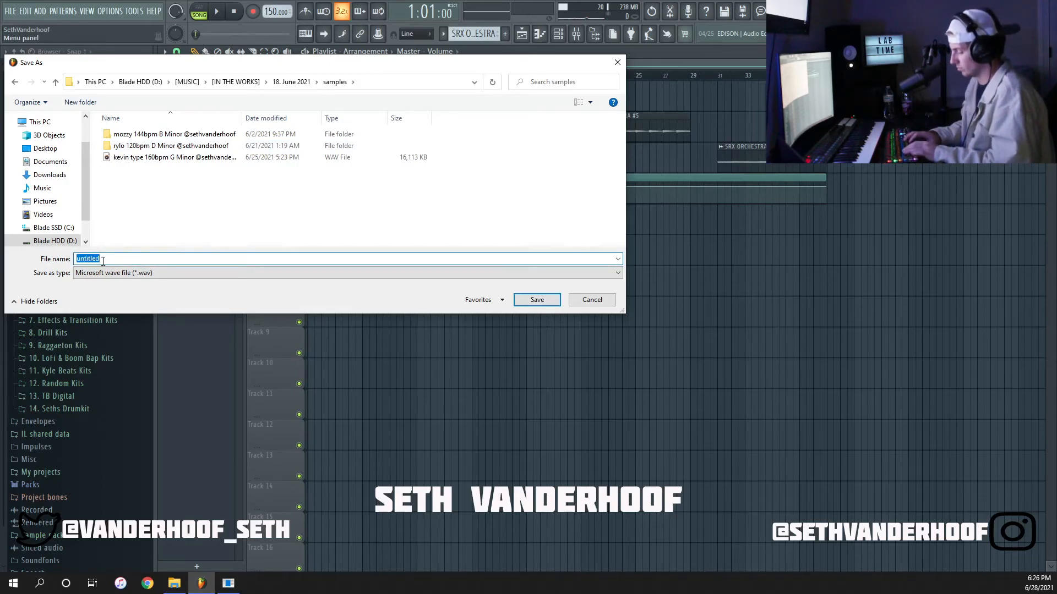
text(lucy)
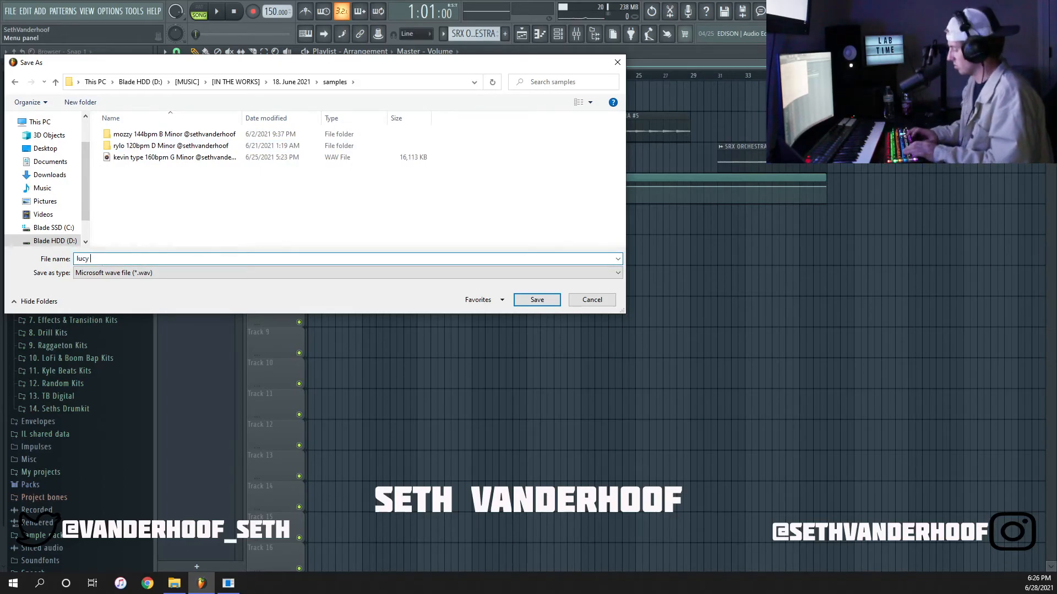
text( 150 E Major @sethvanderhoof)
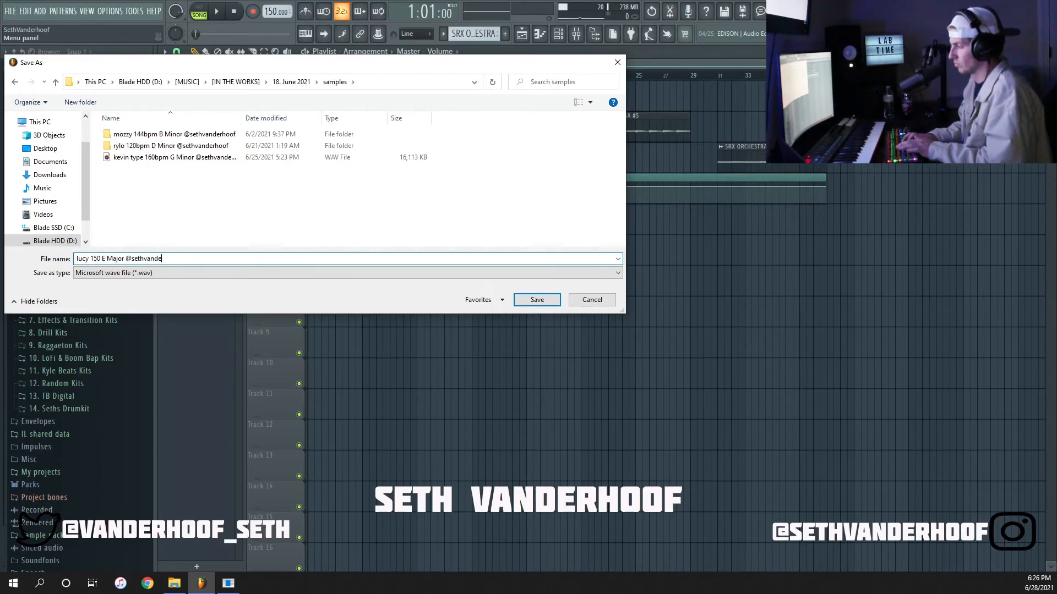
click(101, 258)
text(bpm)
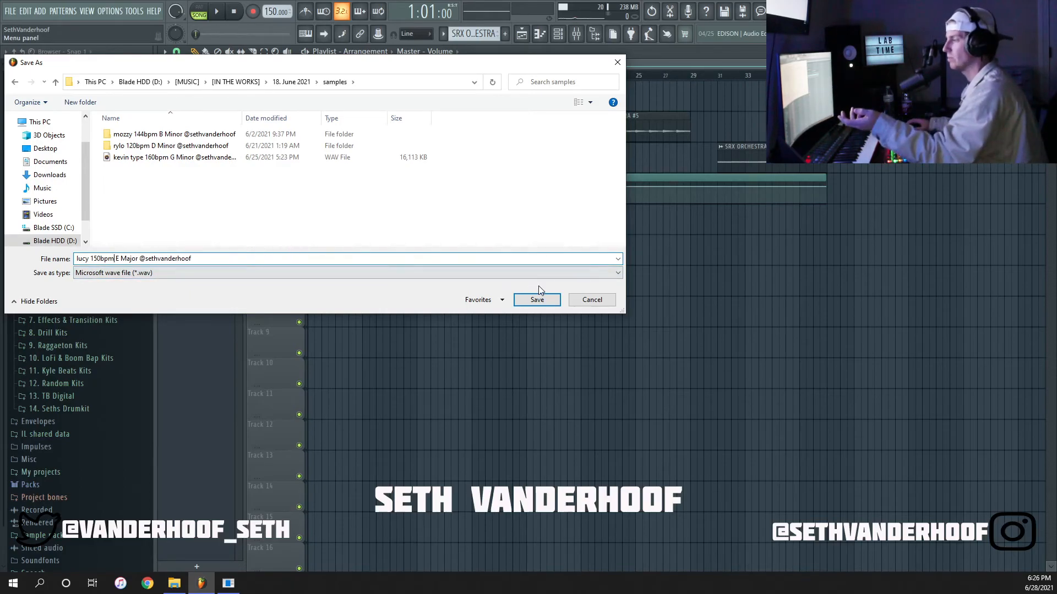
click(537, 300)
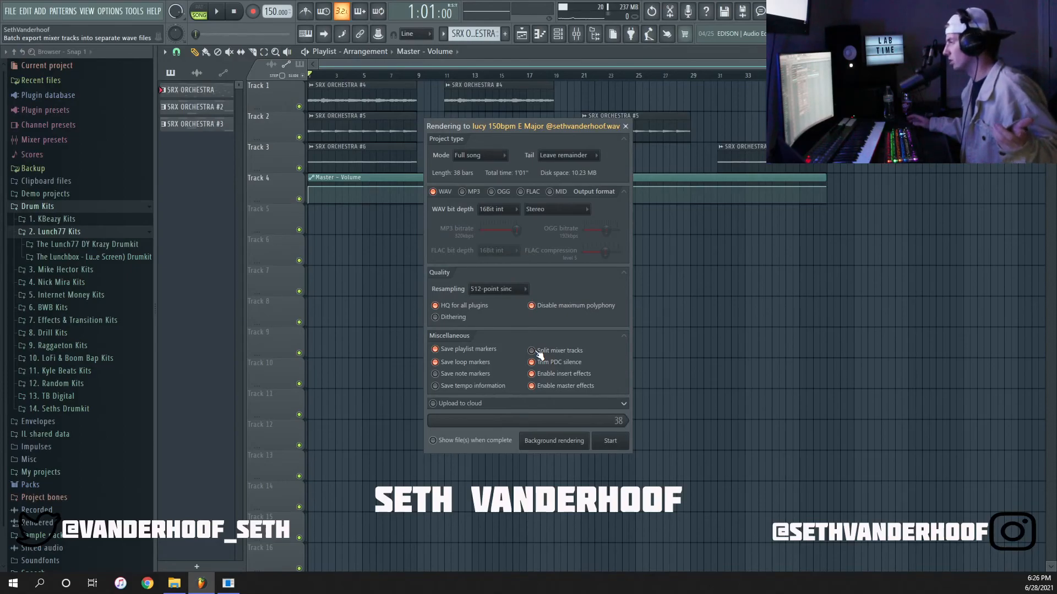
Set the render's tail to Cut remainder and render the full song to WAV.
click(575, 155)
click(575, 167)
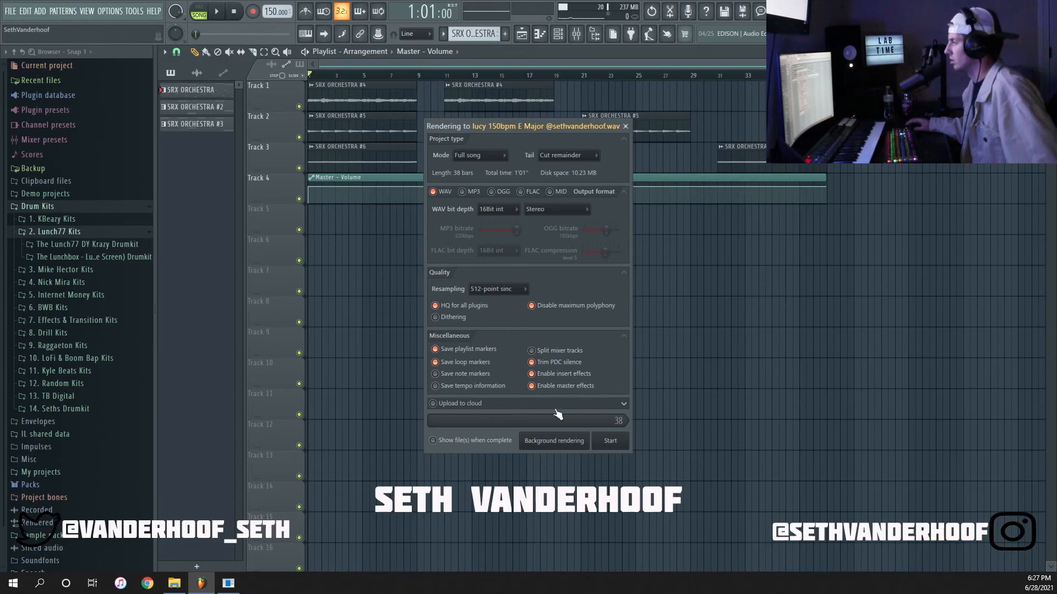
click(610, 441)
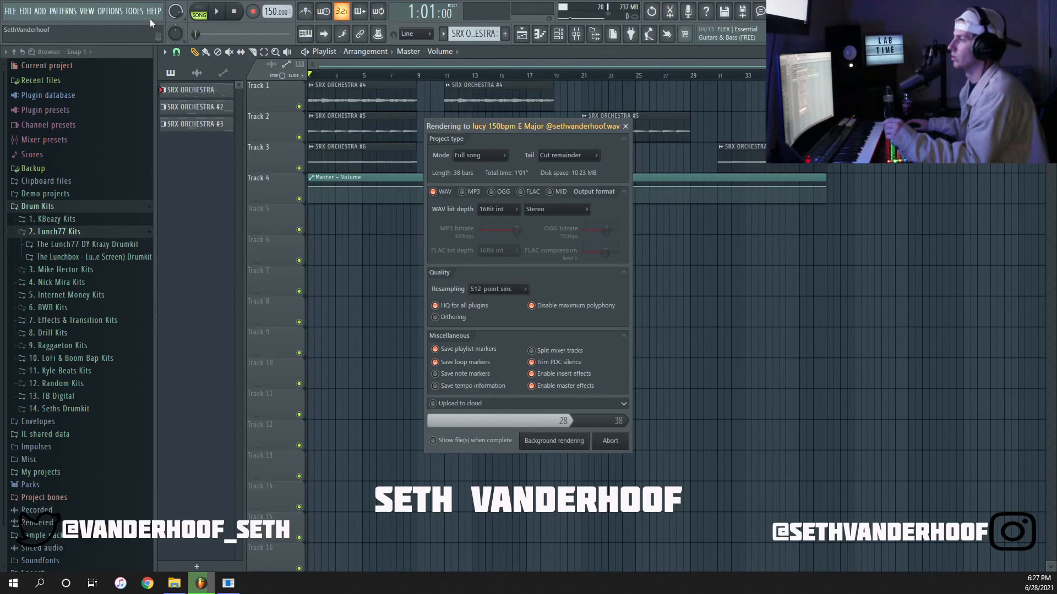
View the project's info page in the settings and close it.
click(109, 12)
click(131, 107)
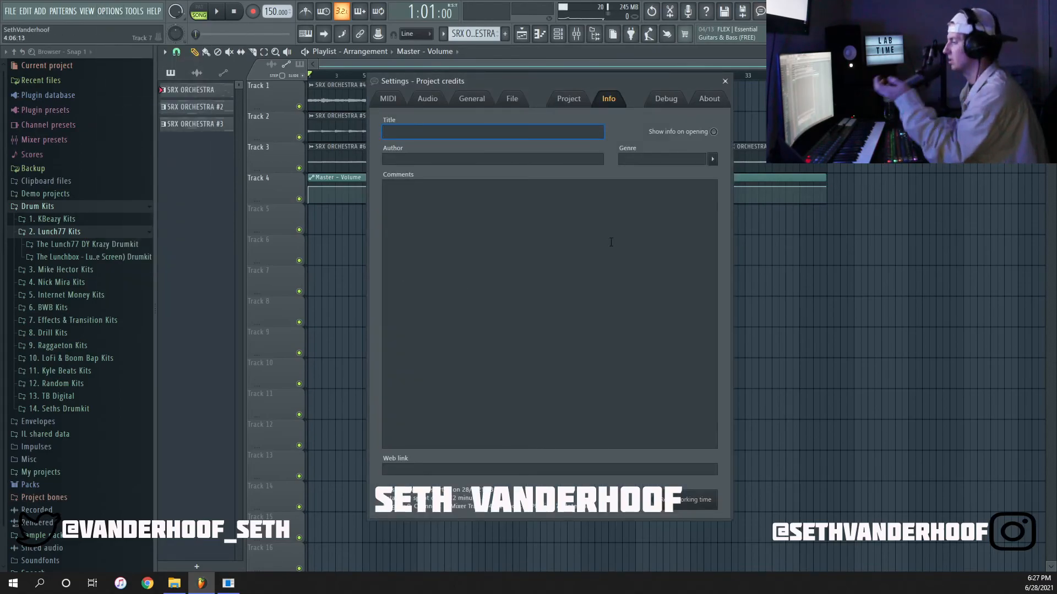
click(725, 81)
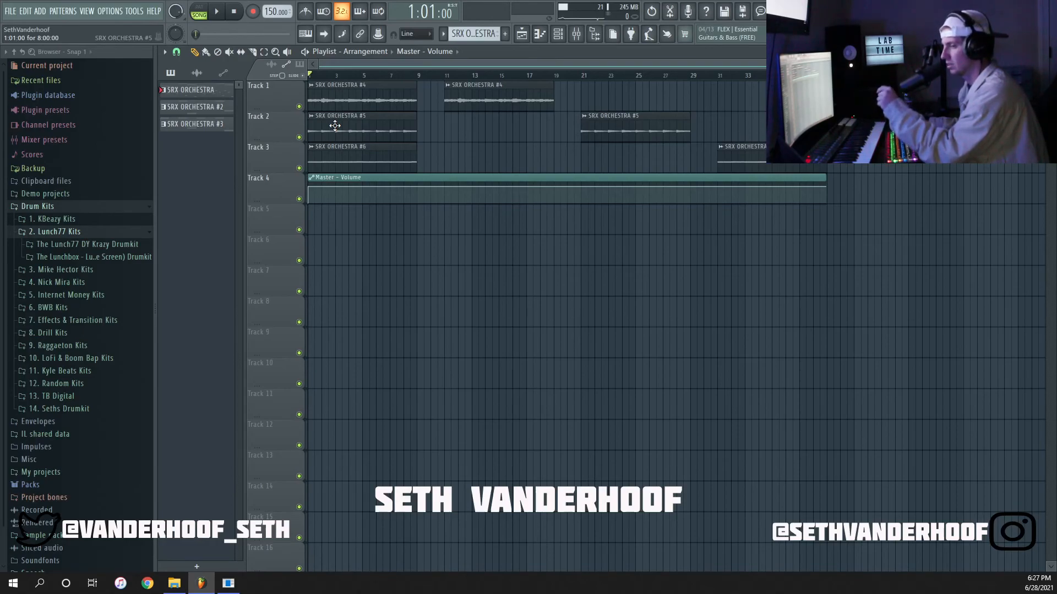
Collapse the 2. Lunch77 Kits subfolder and the Drum Kits folder in the file browser.
click(111, 208)
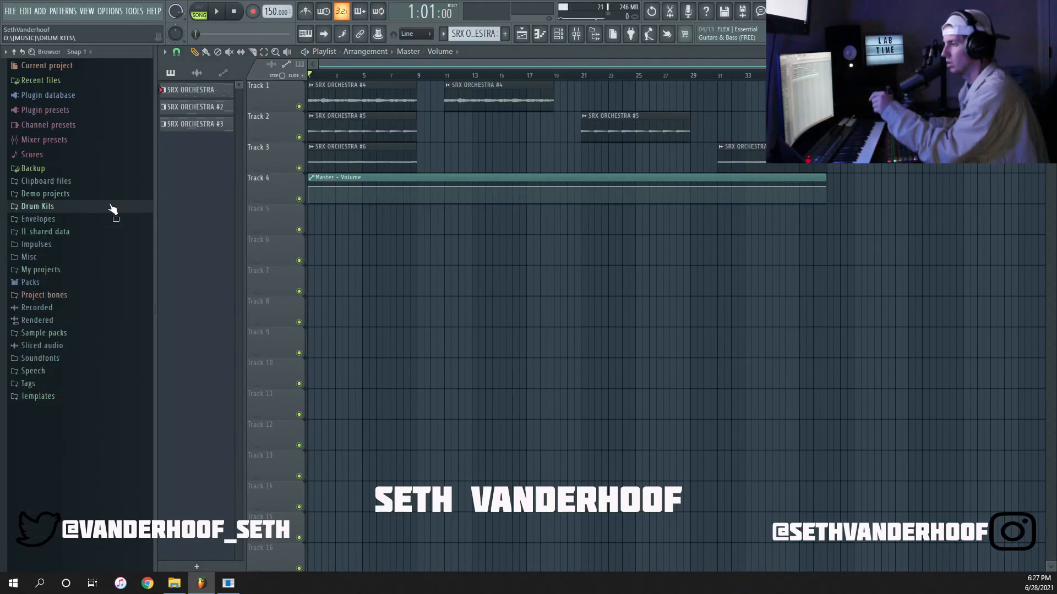
click(72, 442)
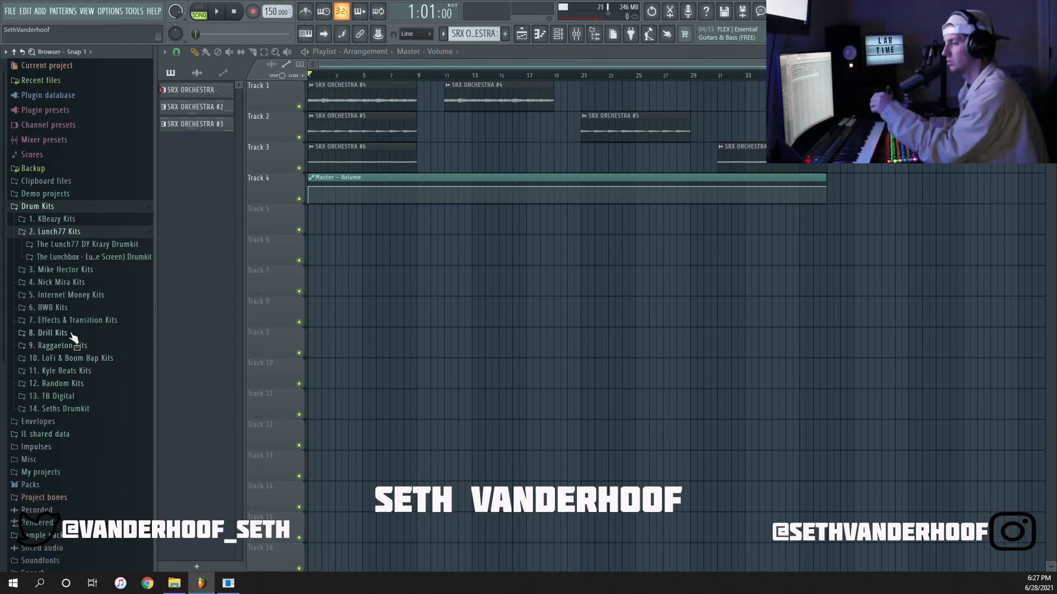
click(61, 231)
click(42, 207)
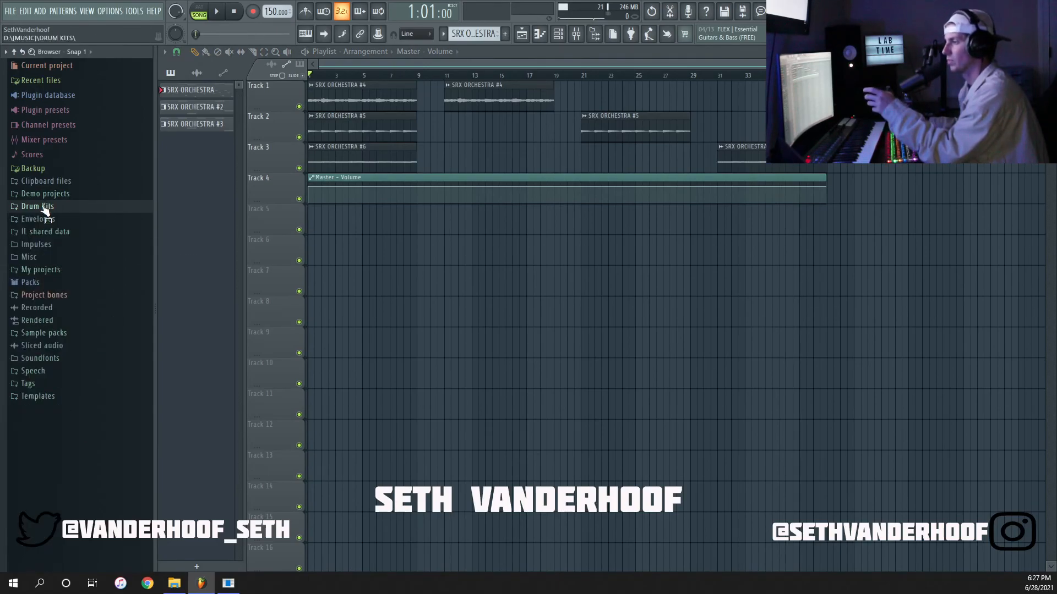
click(54, 448)
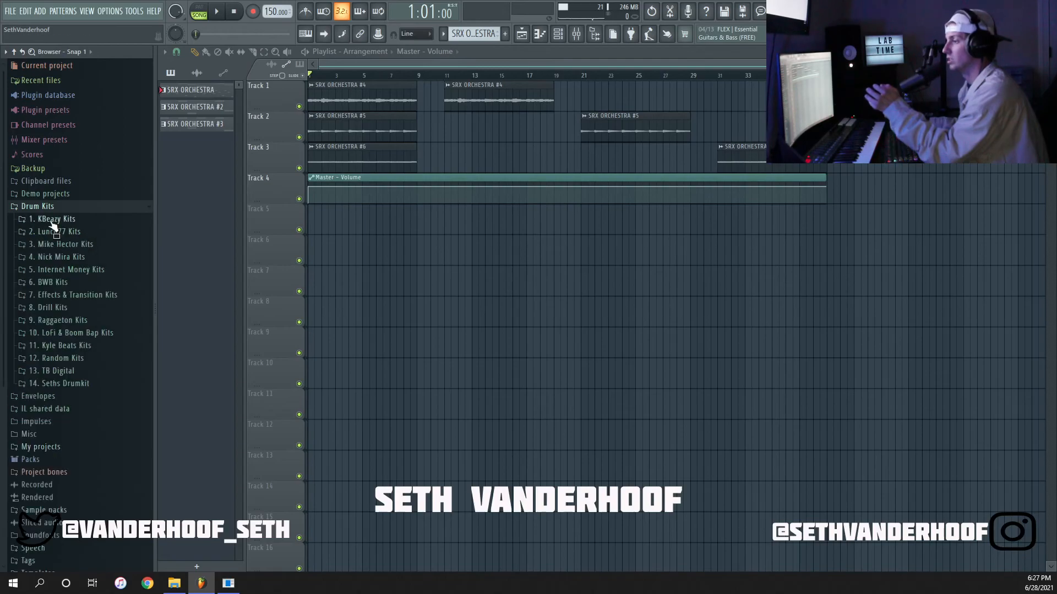
click(42, 206)
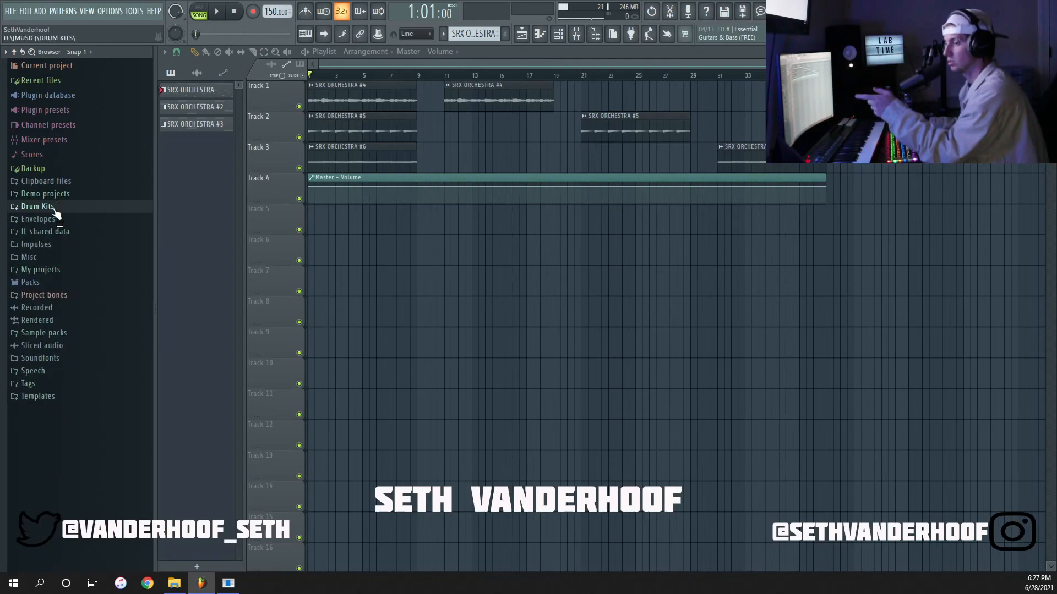